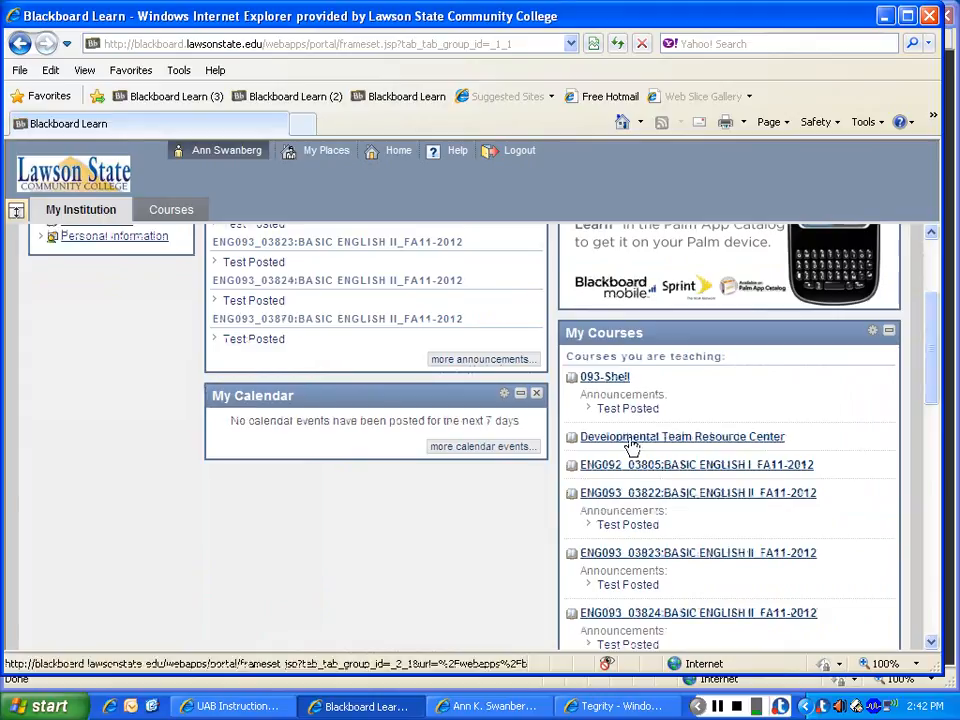
# Step: Open the Full Grade Center of the ENG092_03805 Basic English I course
pyautogui.click(634, 438)
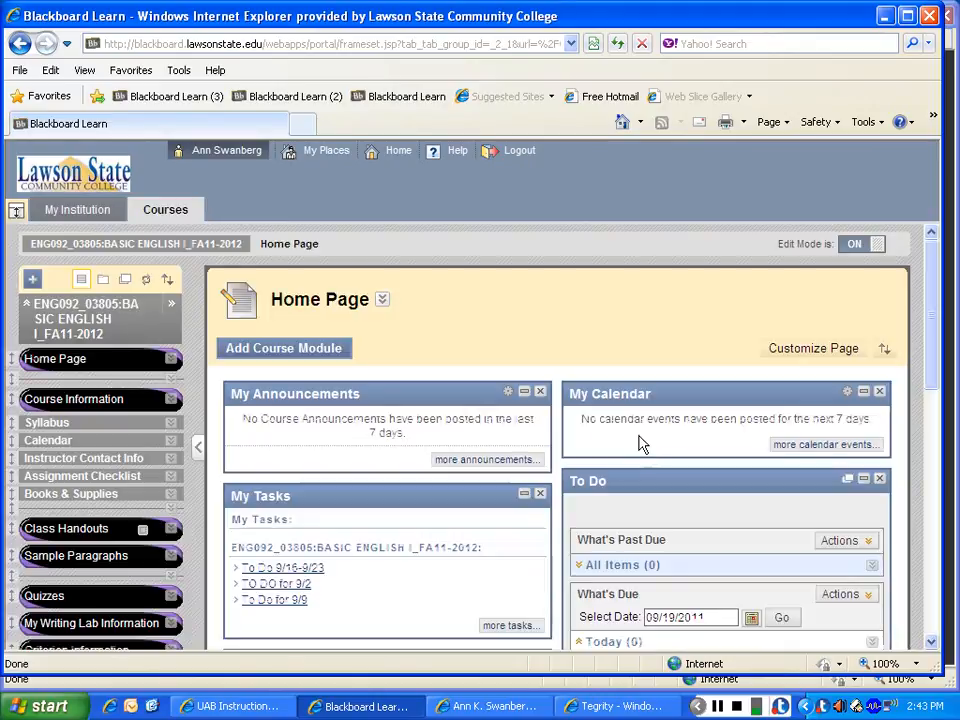
pyautogui.moveTo(931, 287); pyautogui.dragTo(931, 418)
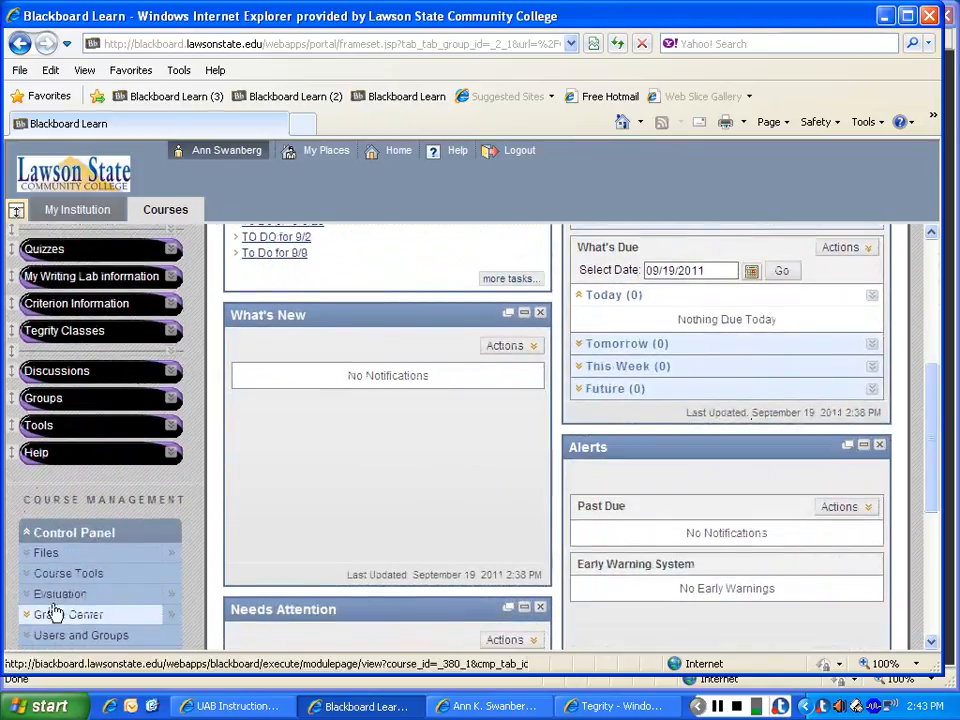
pyautogui.click(27, 617)
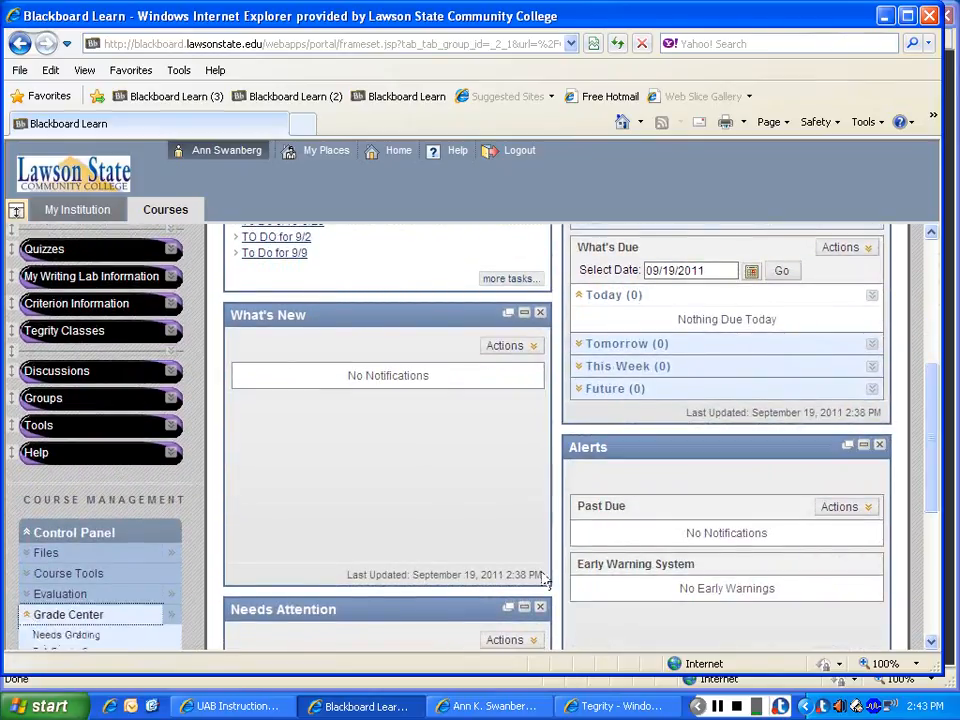
pyautogui.scroll(-3, 936, 403)
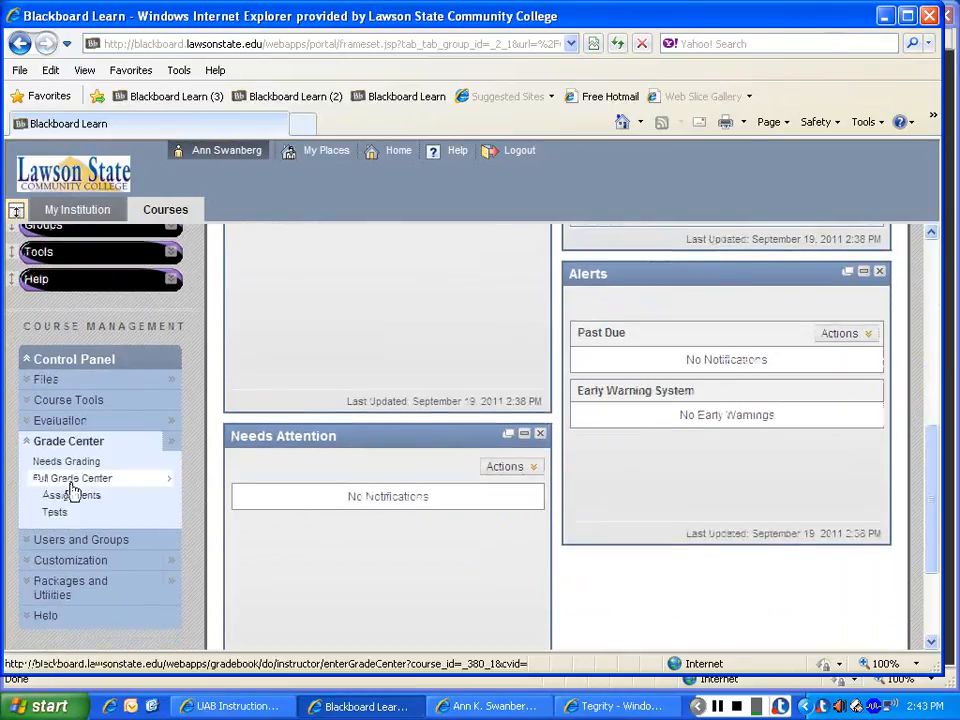
pyautogui.click(78, 482)
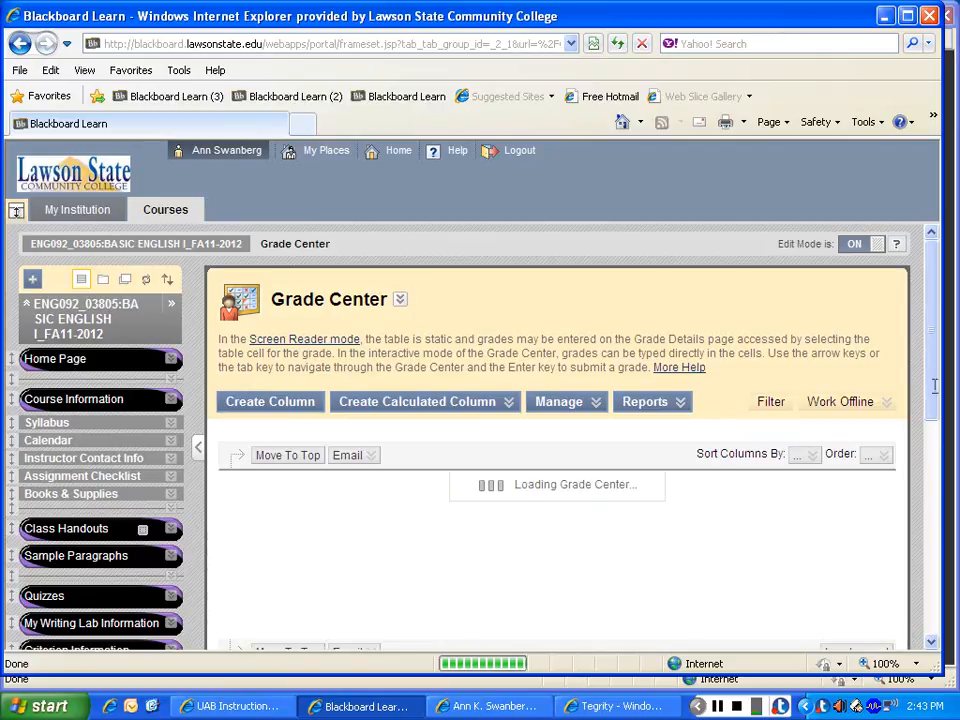
# Step: Hide the Student ID and Total columns in the Full Grade Center
pyautogui.moveTo(933, 395); pyautogui.dragTo(933, 472)
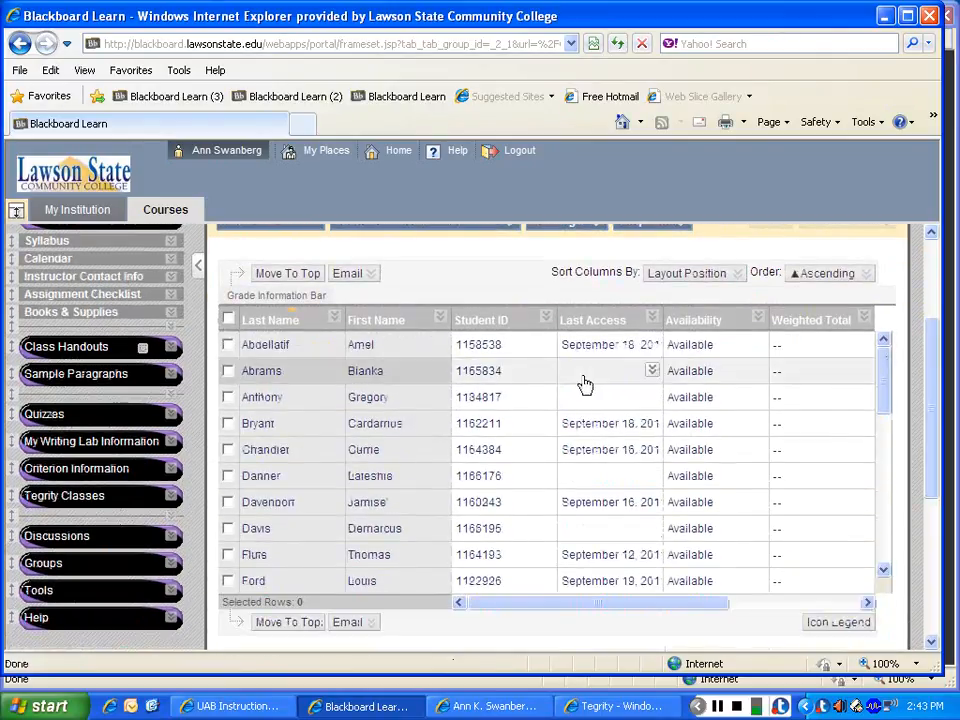
pyautogui.click(547, 320)
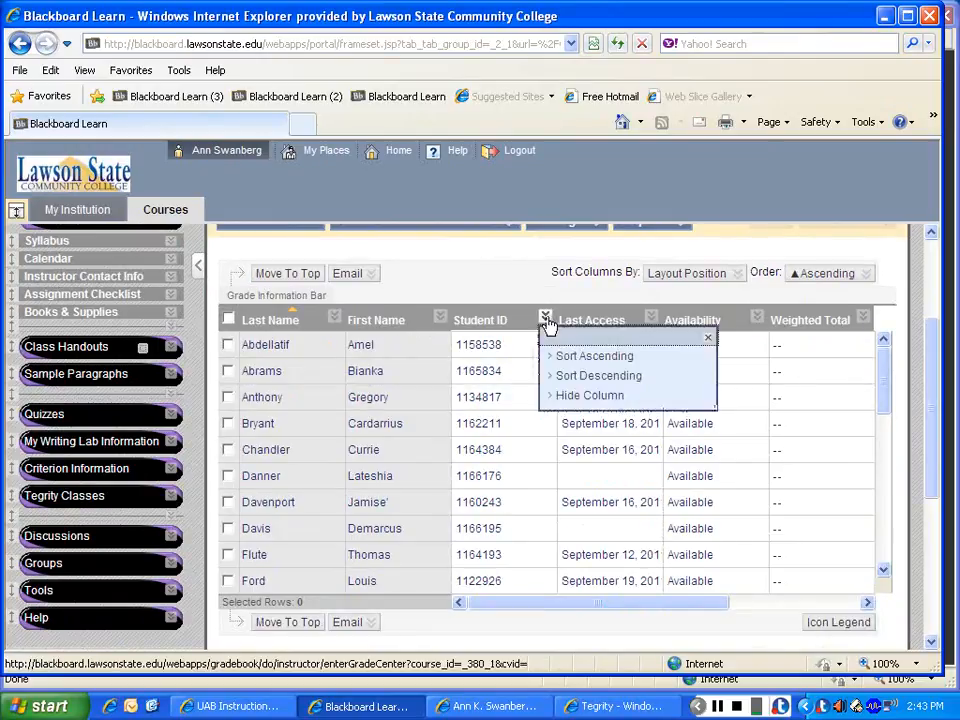
pyautogui.click(573, 397)
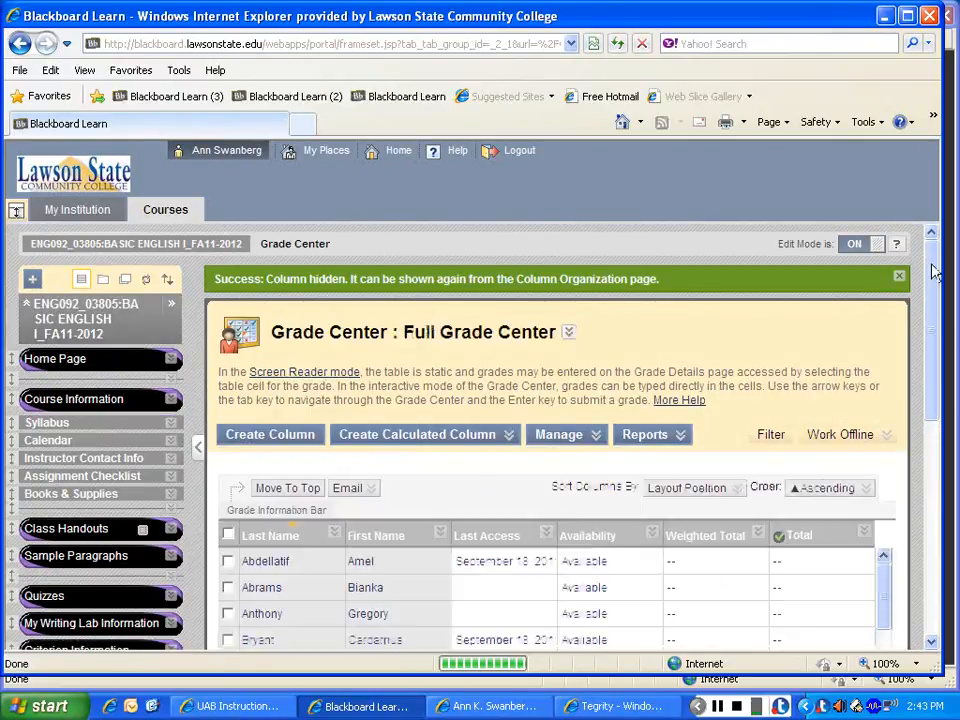
pyautogui.moveTo(933, 270); pyautogui.dragTo(935, 357)
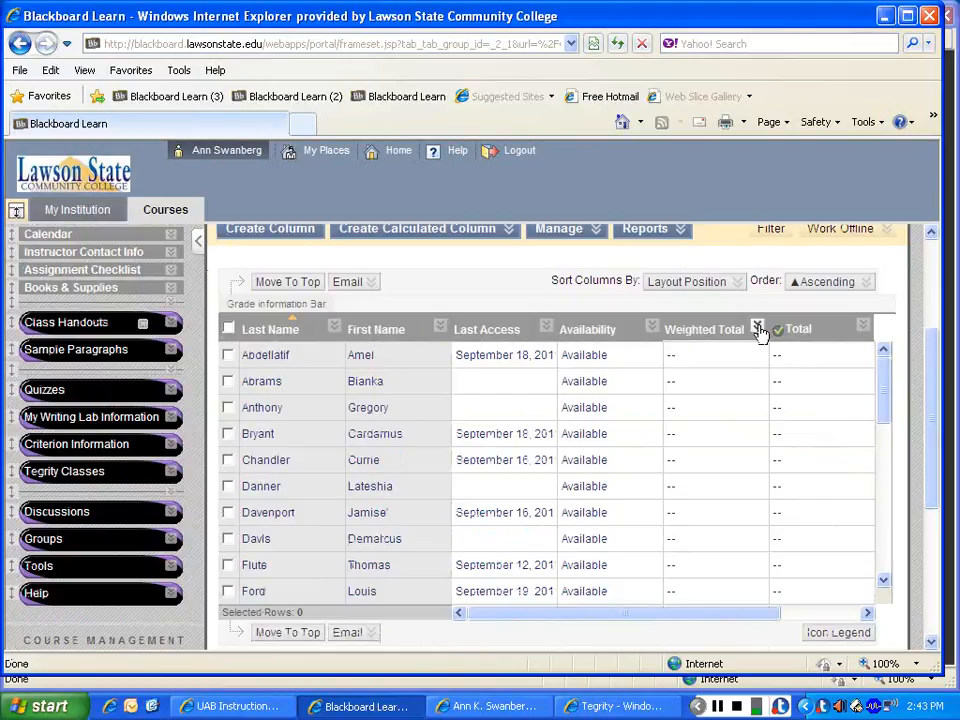
pyautogui.click(863, 326)
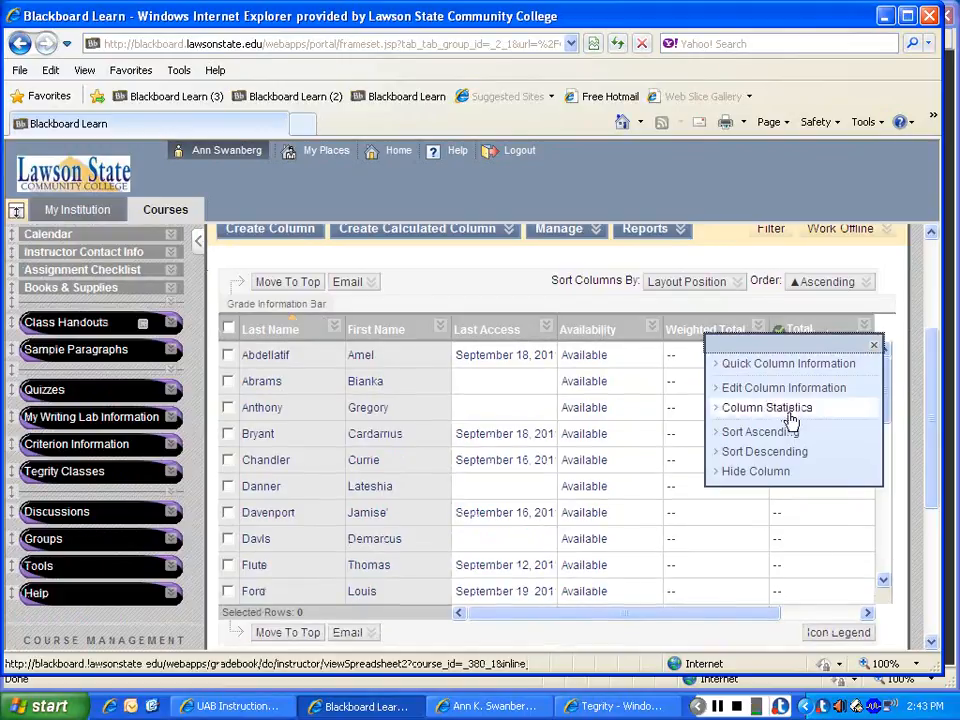
pyautogui.click(775, 474)
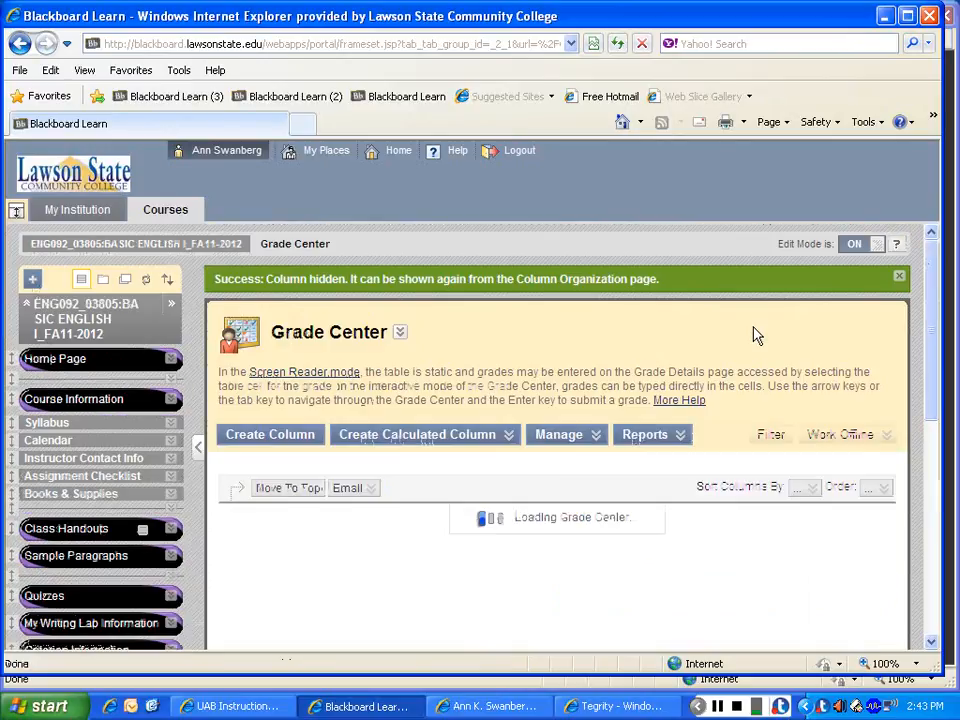
# Step: Edit the Weighted Total column's information, setting both its column name and its Grade Center display name to GRADE
pyautogui.moveTo(935, 309); pyautogui.dragTo(937, 372)
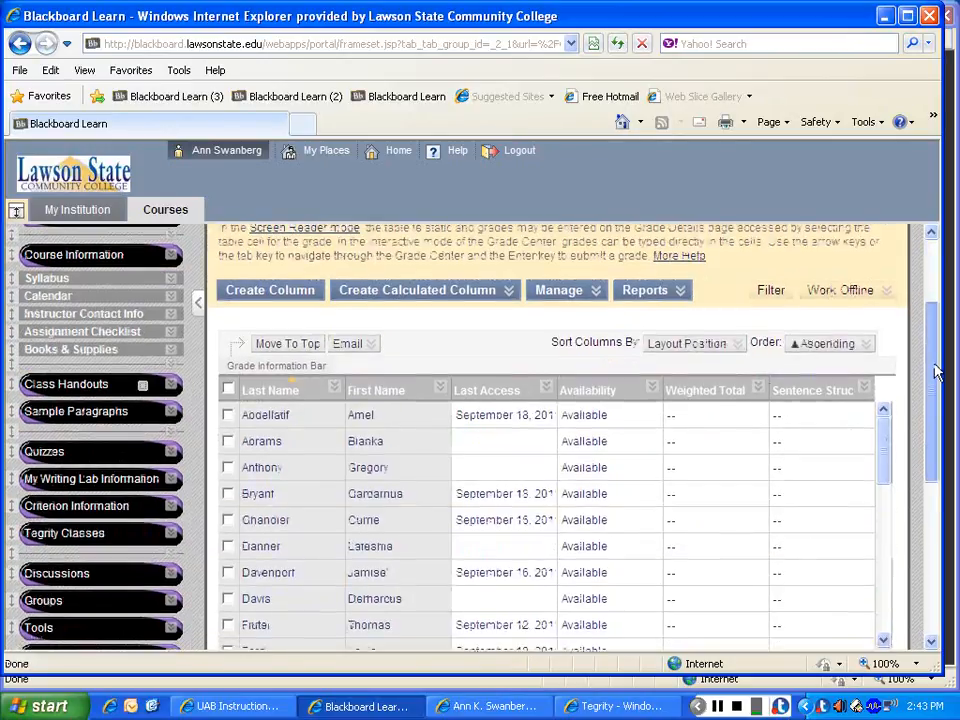
pyautogui.click(758, 389)
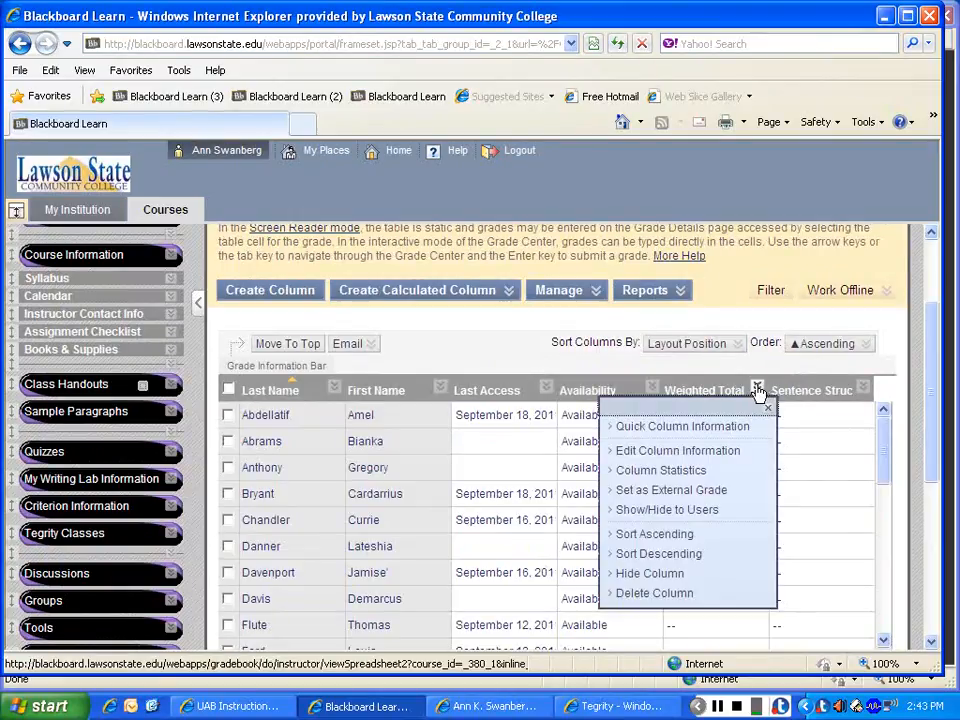
pyautogui.click(698, 451)
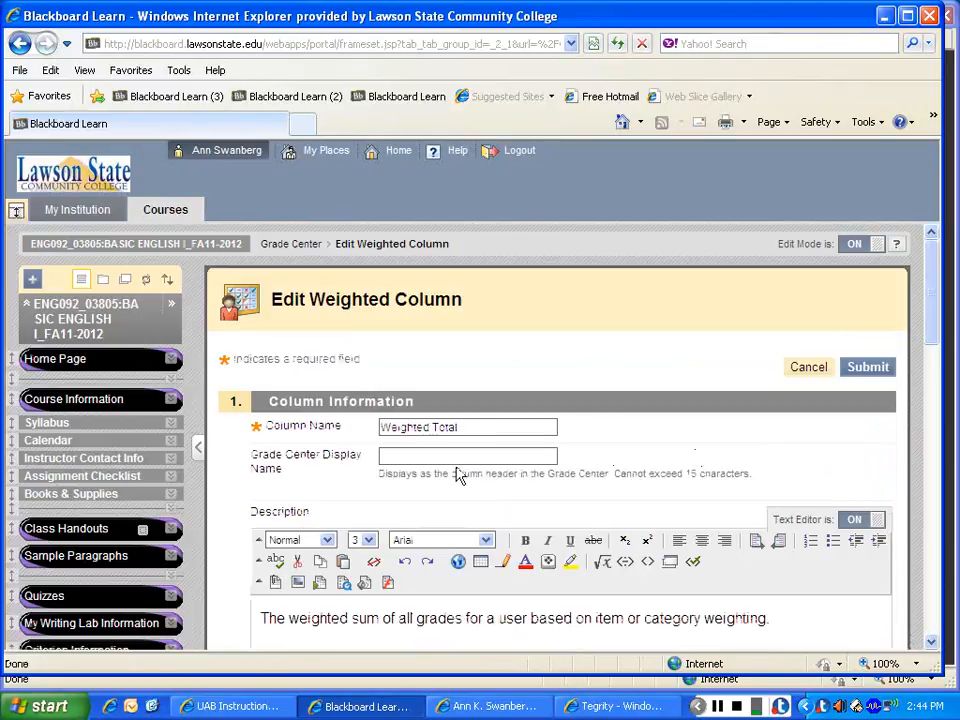
pyautogui.moveTo(462, 427); pyautogui.dragTo(332, 429)
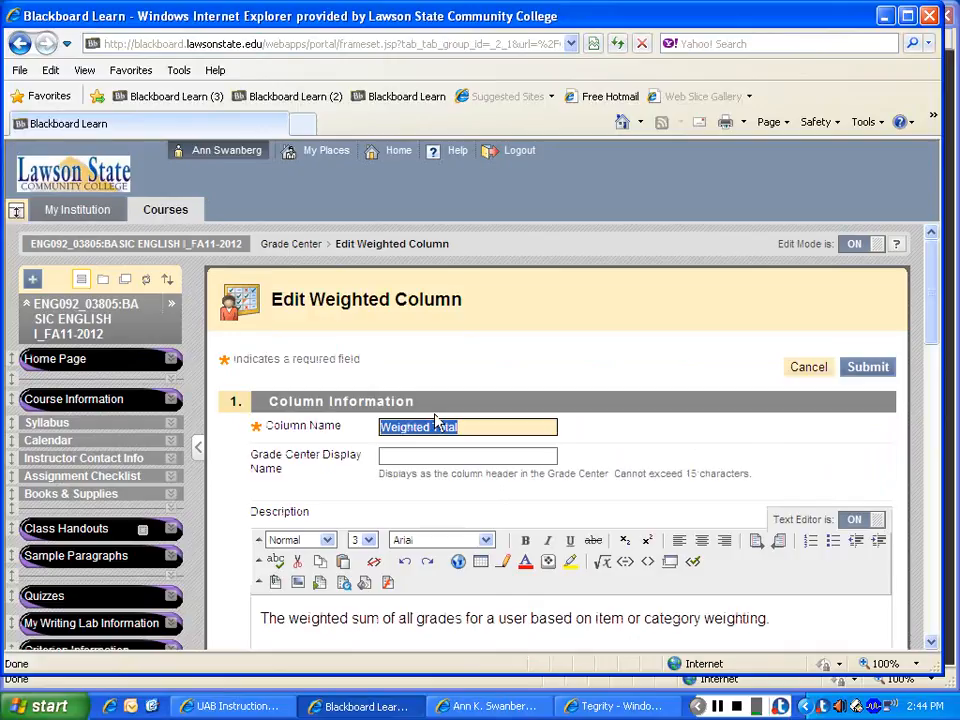
pyautogui.write('GRADE')
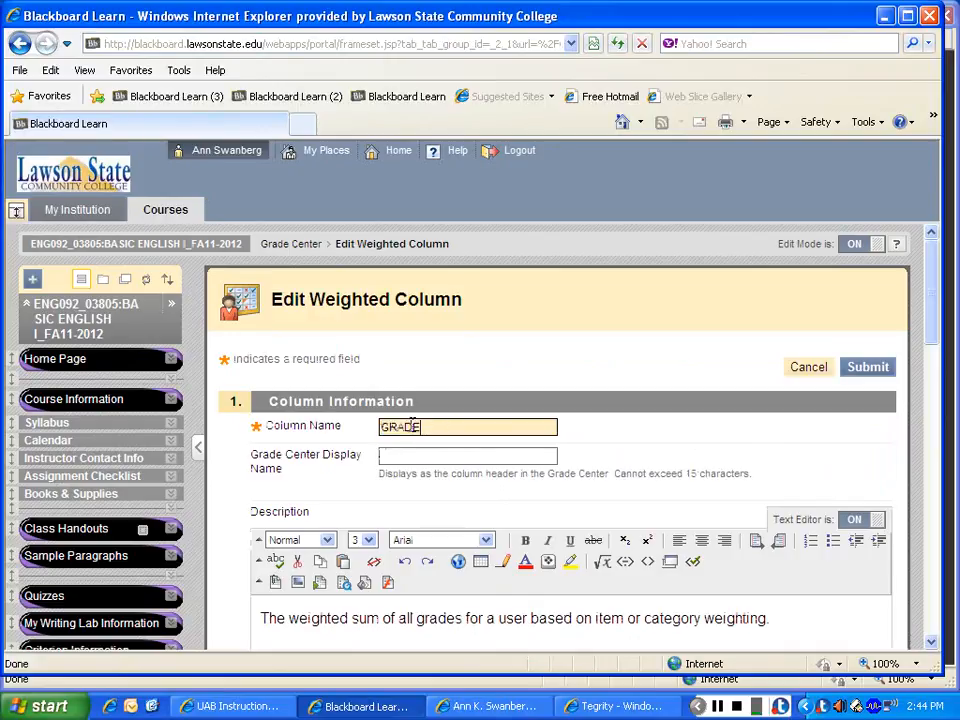
pyautogui.doubleClick(413, 426)
pyautogui.hotkey('ctrl', 'c')
pyautogui.click(524, 458)
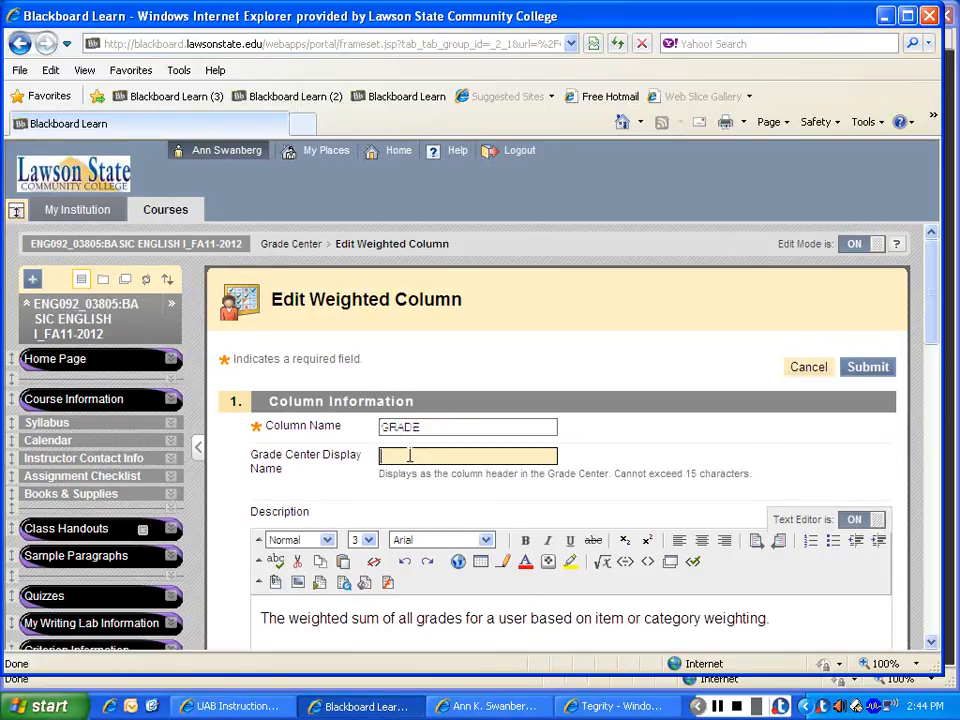
pyautogui.hotkey('ctrl', 'v')
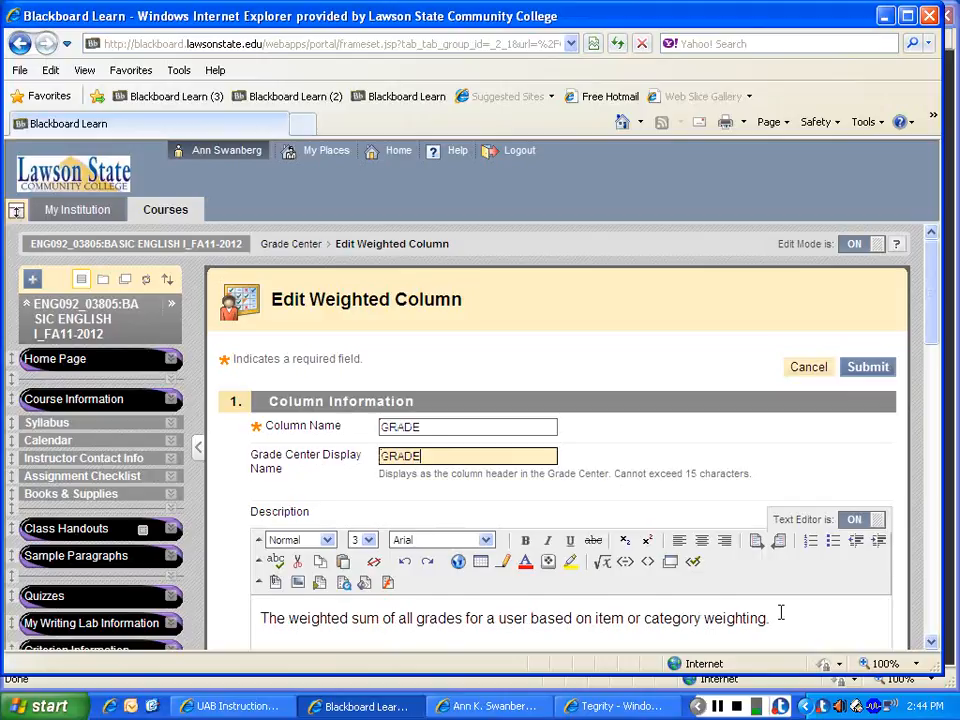
# Step: Replace the column's description with "This is your grade for this class so far."
pyautogui.click(489, 628)
pyautogui.moveTo(932, 325); pyautogui.dragTo(932, 373)
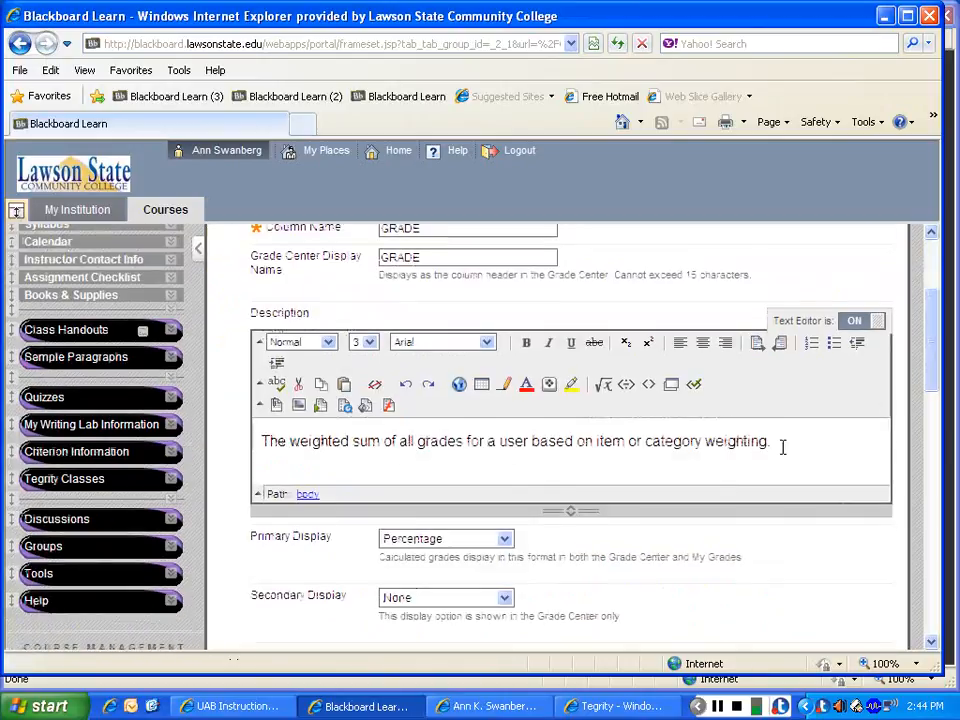
pyautogui.moveTo(784, 444); pyautogui.dragTo(305, 432)
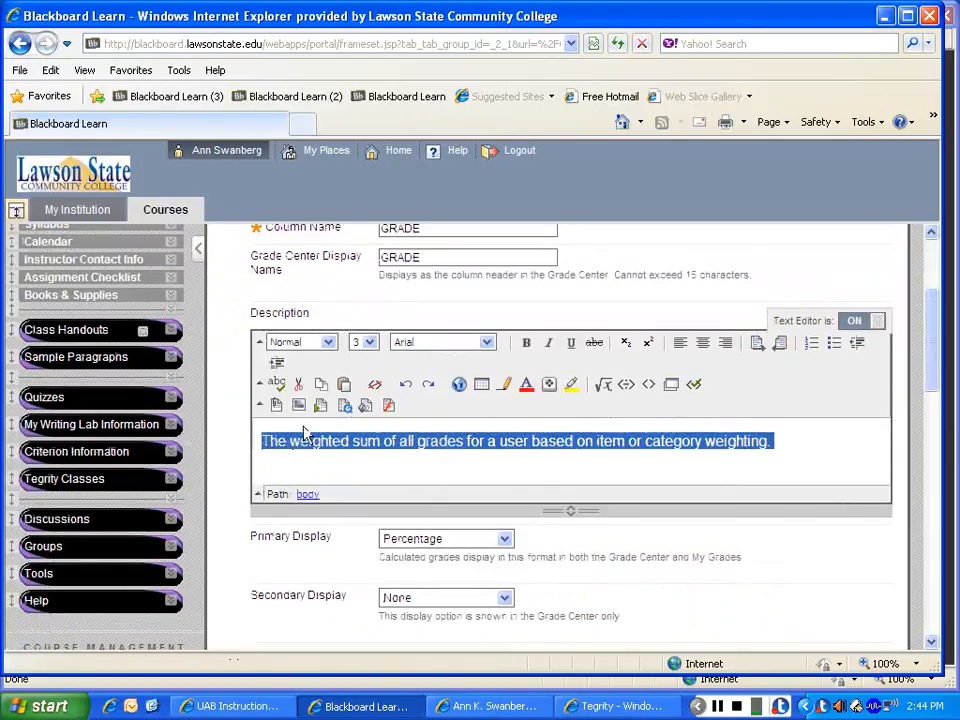
pyautogui.write('This is you')
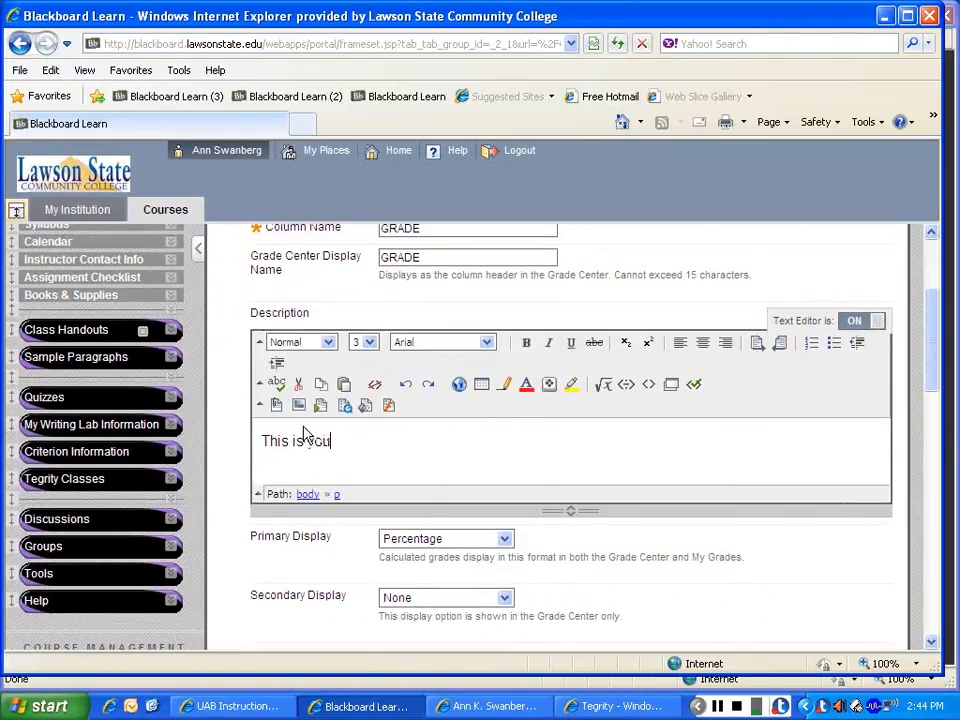
pyautogui.write('r grade for t')
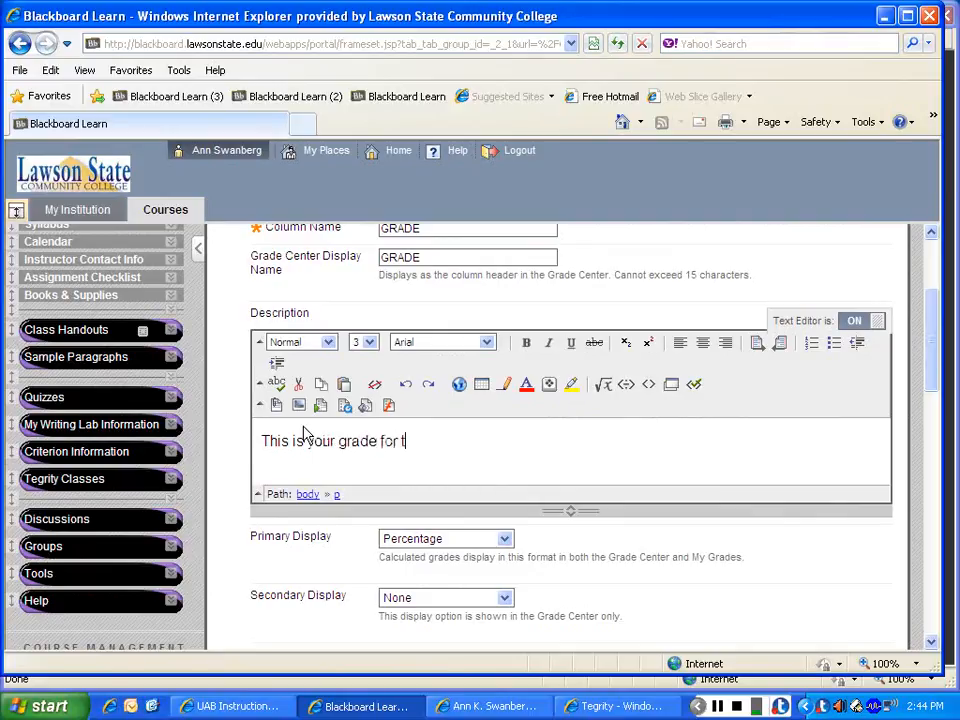
pyautogui.write('his class so far.')
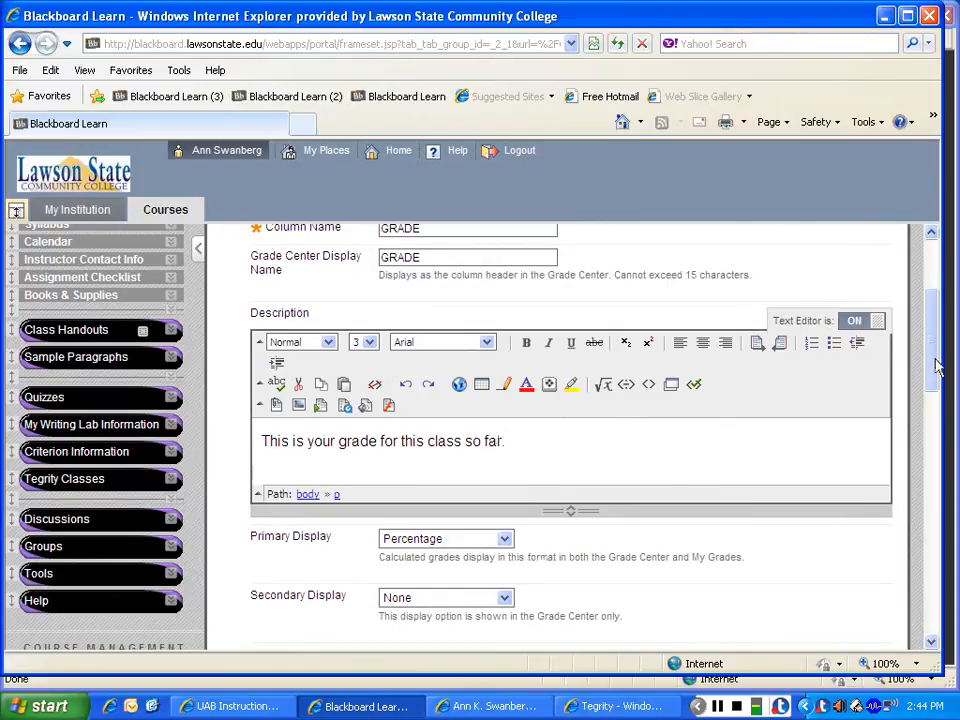
# Step: Choose Percentage as the column's primary display and pick a format for its secondary display
pyautogui.scroll(-3, 936, 366)
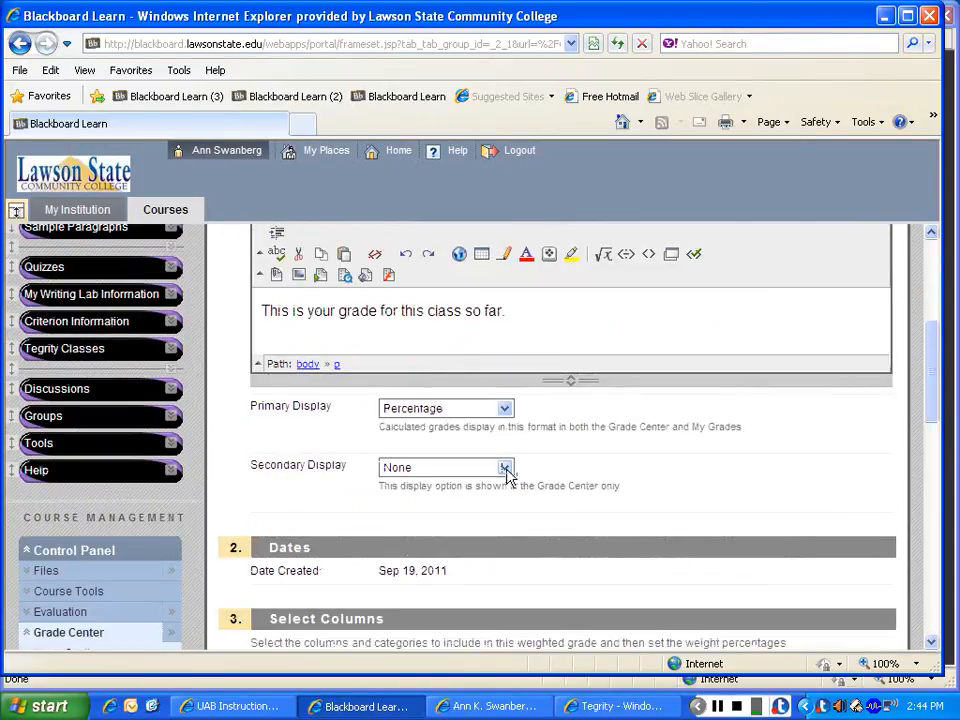
pyautogui.click(505, 408)
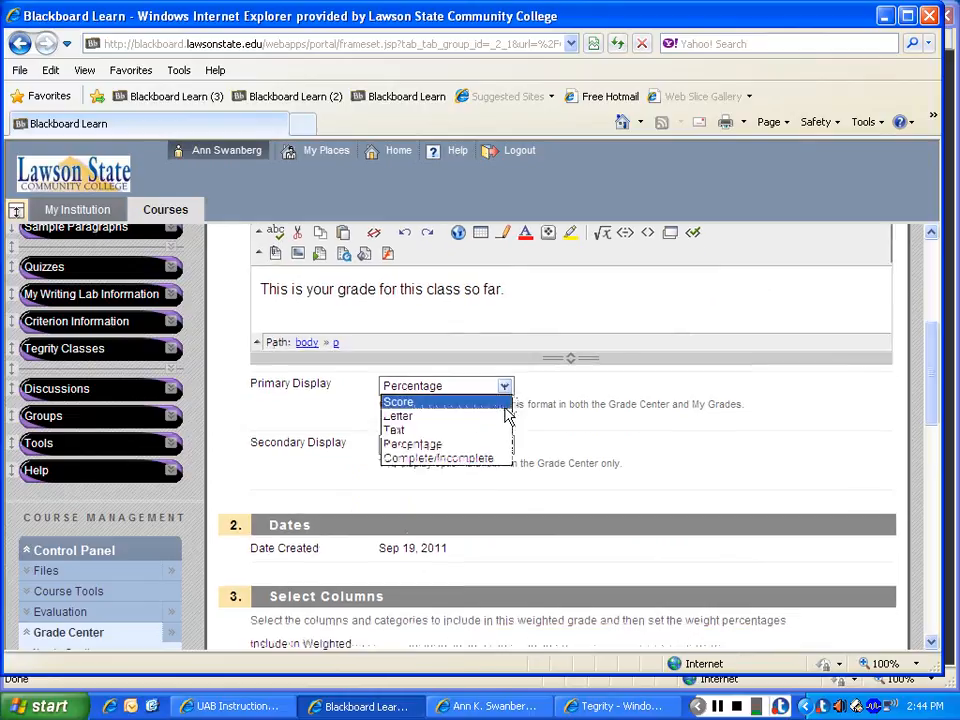
pyautogui.click(495, 444)
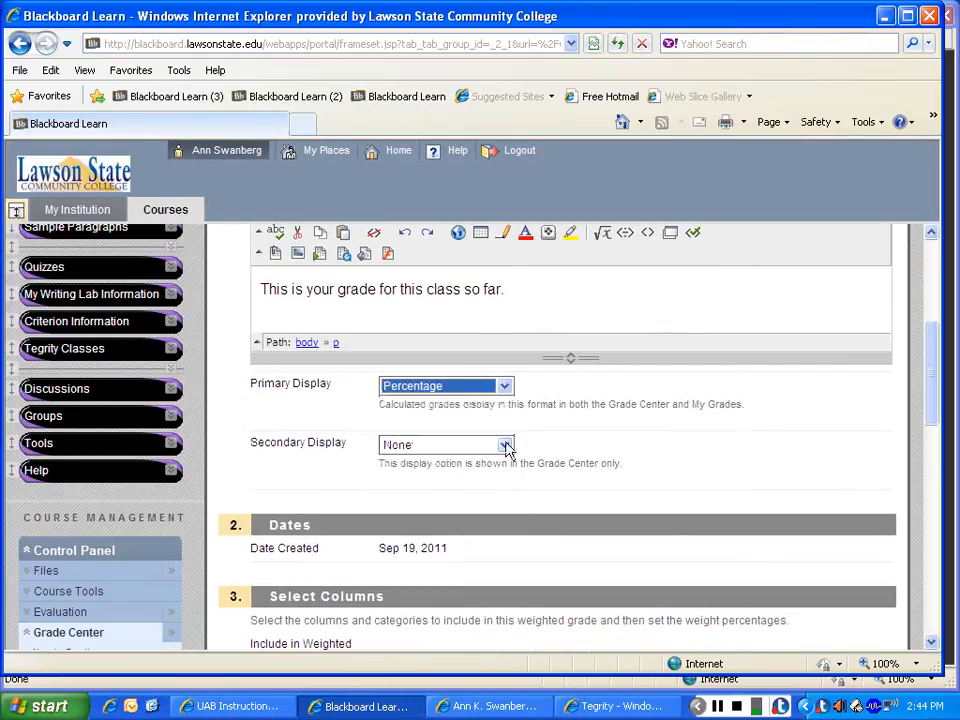
pyautogui.click(507, 446)
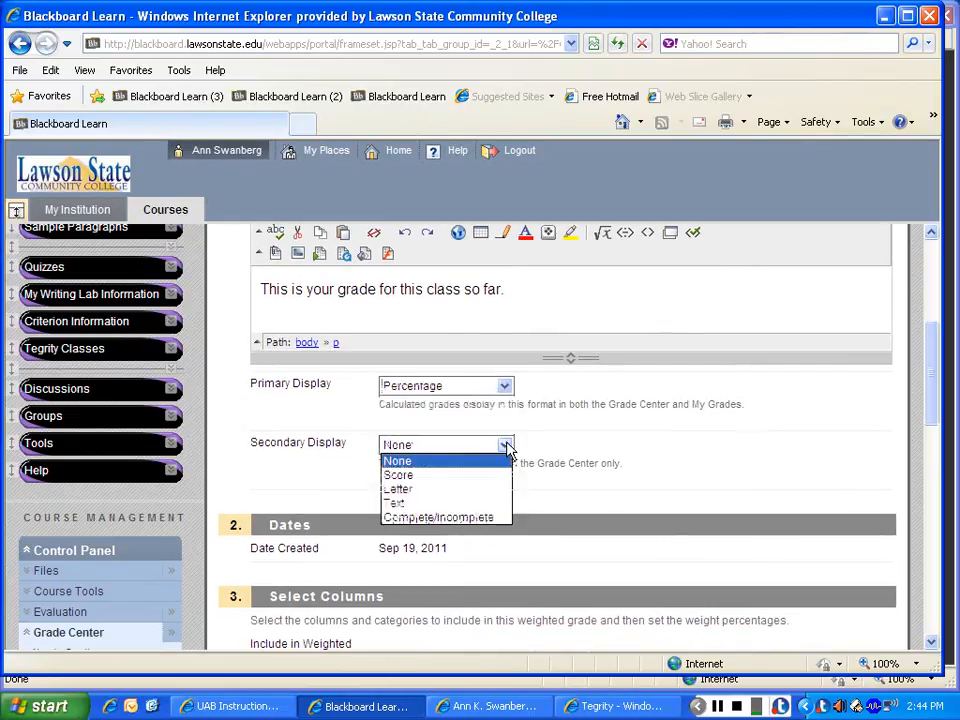
pyautogui.click(452, 497)
# Step: Submit the GRADE column with no weighted columns or categories selected, accepting weights that do not add up to 100 percent
pyautogui.moveTo(928, 399); pyautogui.dragTo(933, 487)
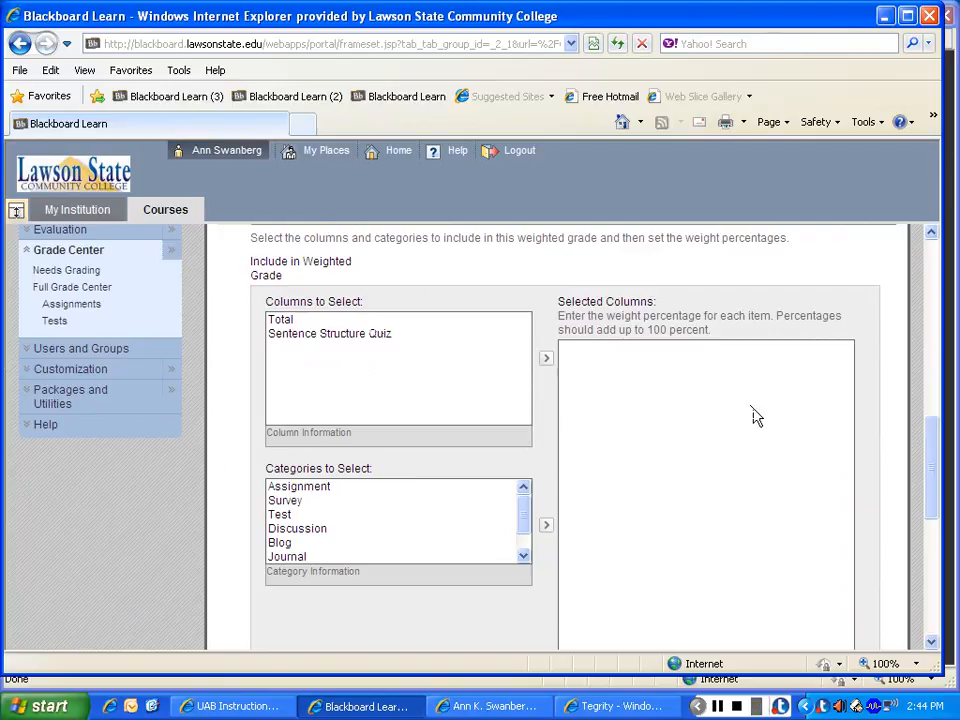
pyautogui.moveTo(934, 410); pyautogui.dragTo(950, 547)
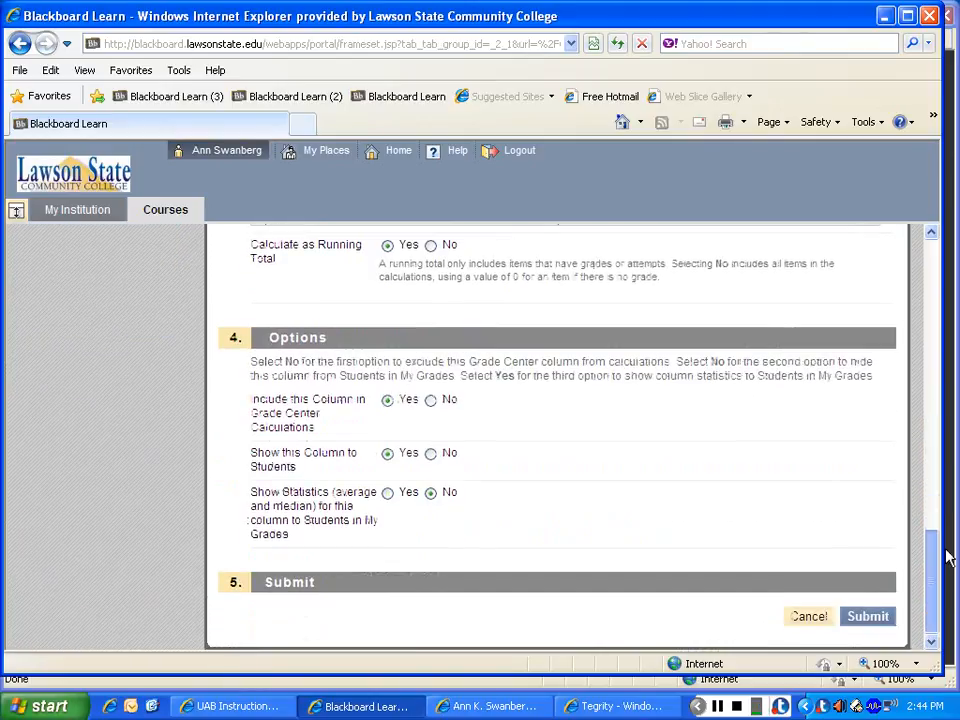
pyautogui.click(886, 618)
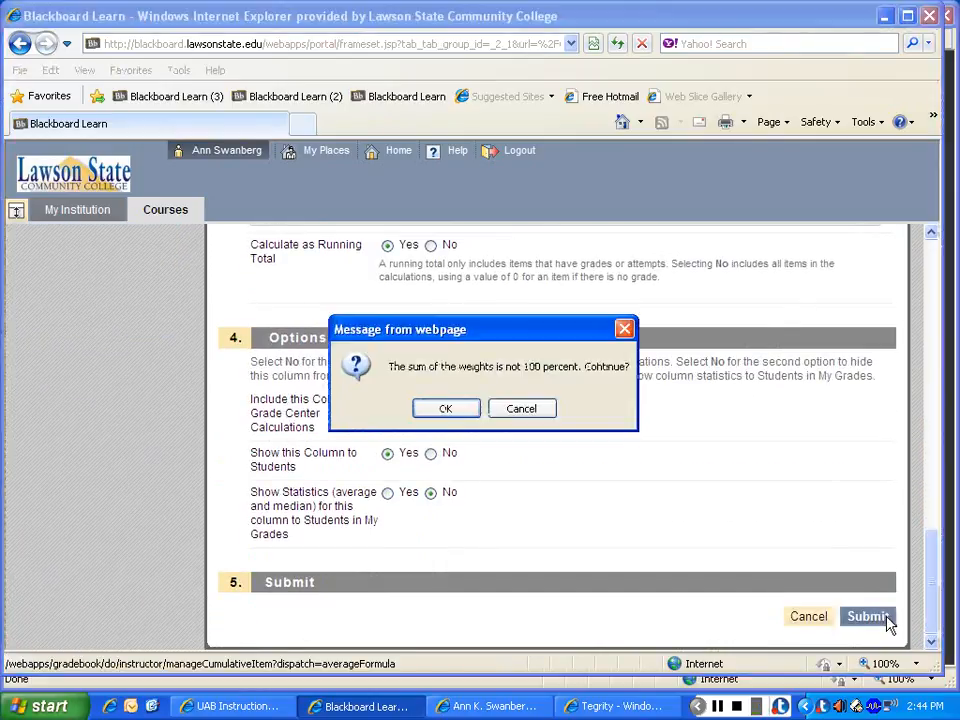
pyautogui.click(445, 410)
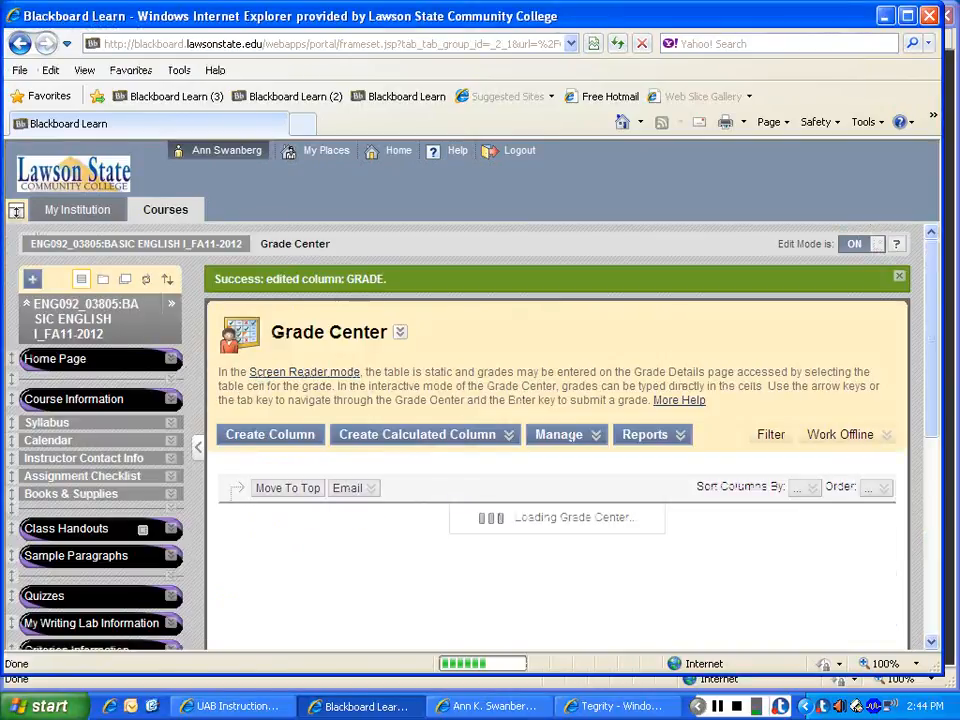
# Step: Open the Grade Center's category management page and review the existing category list
pyautogui.click(595, 436)
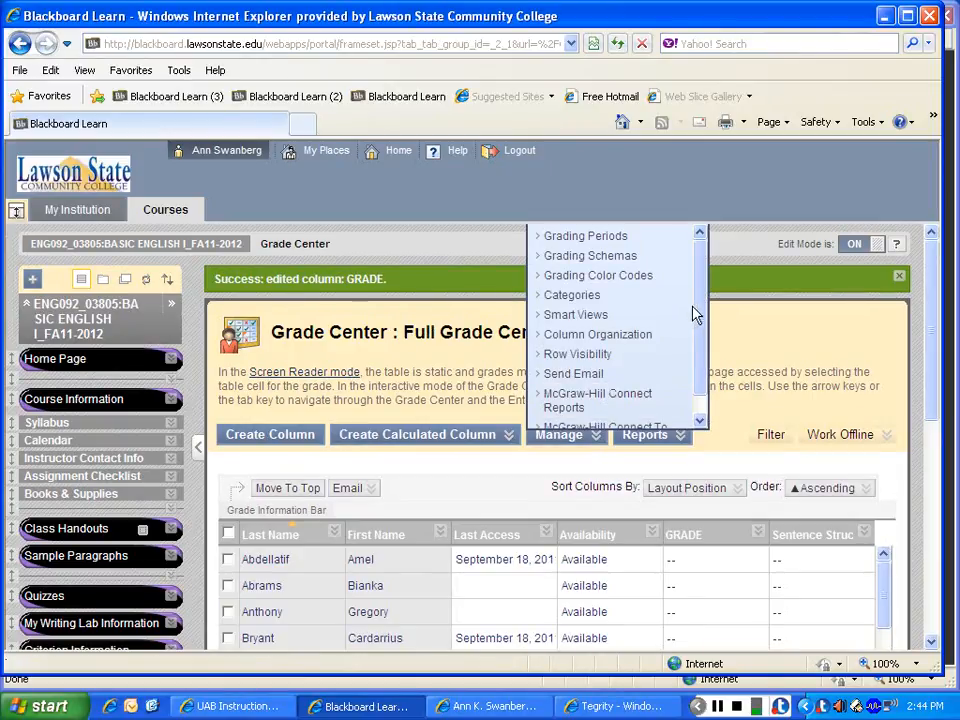
pyautogui.click(584, 300)
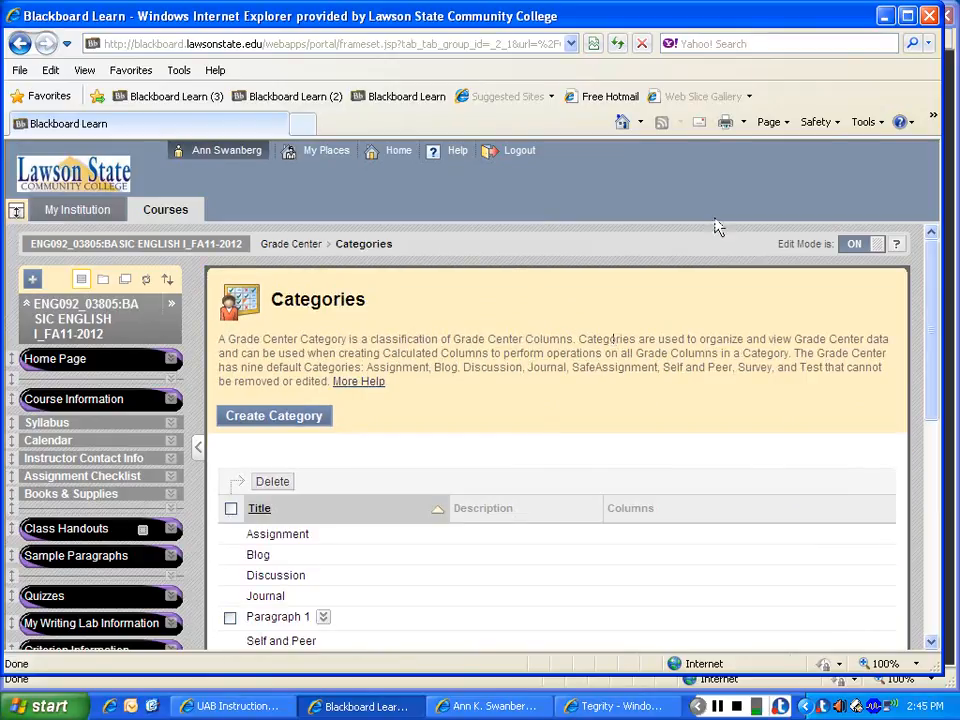
pyautogui.moveTo(933, 264); pyautogui.dragTo(935, 336)
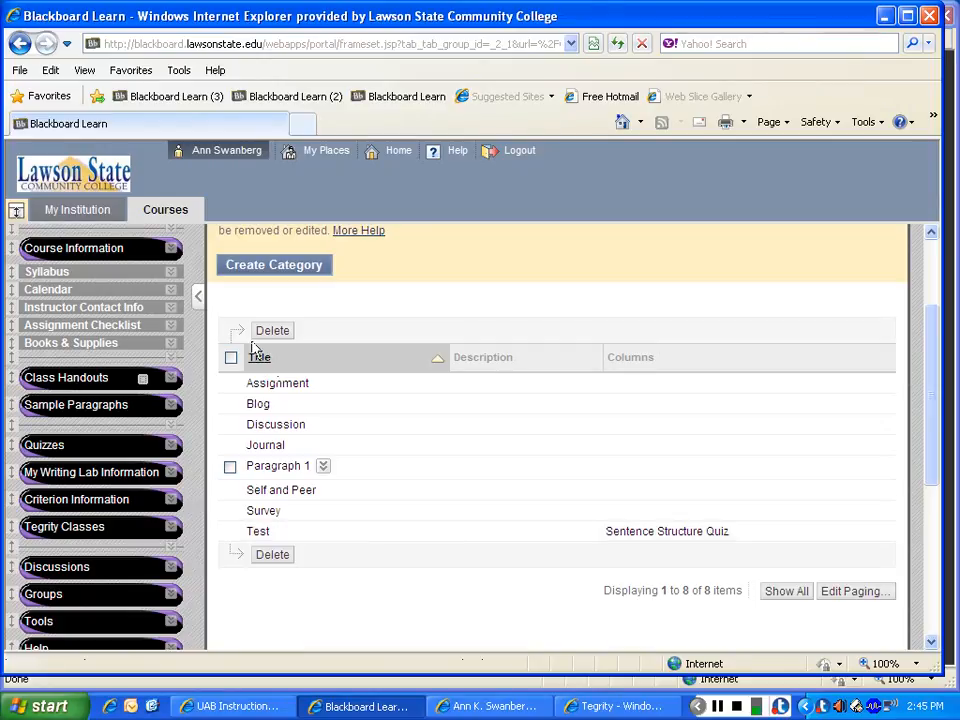
# Step: Create a grade category named "Paragraph 2" with no description and submit it
pyautogui.click(298, 263)
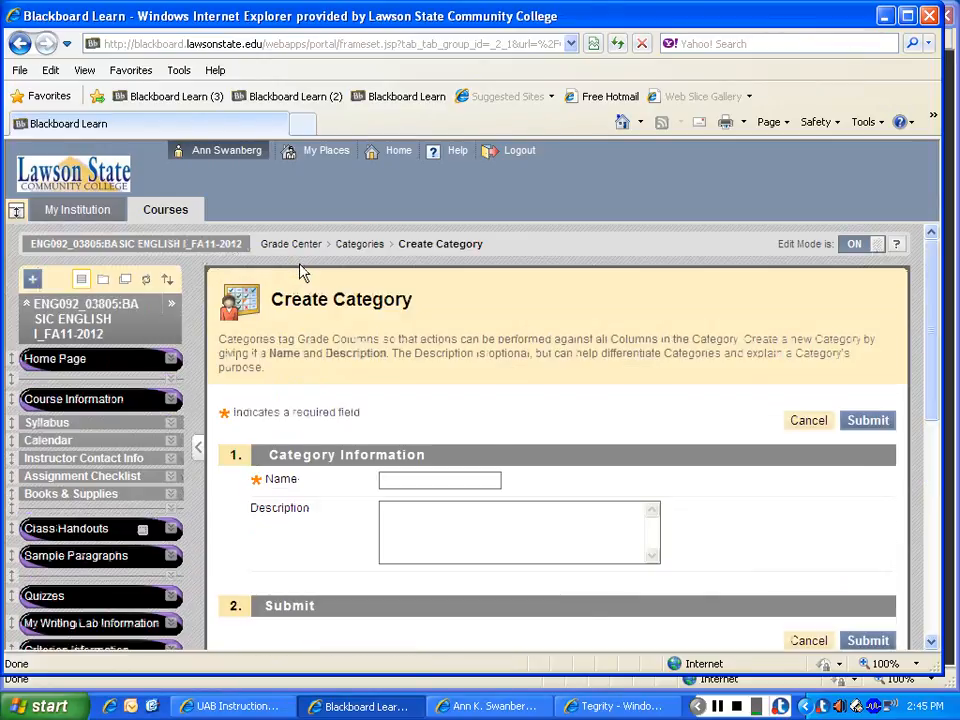
pyautogui.click(392, 480)
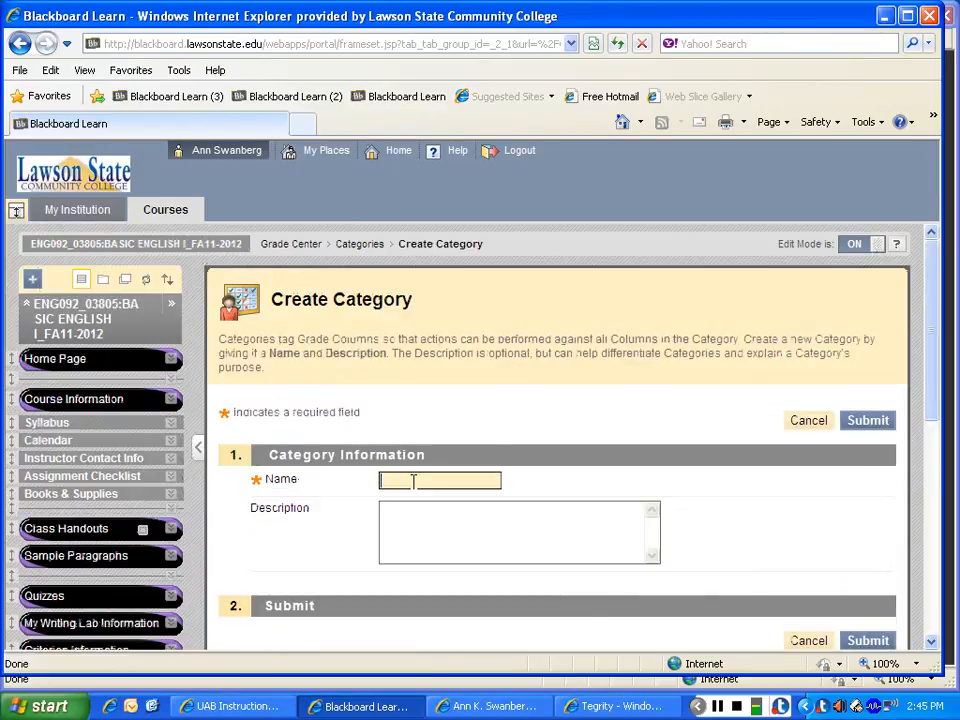
pyautogui.write('Paragr')
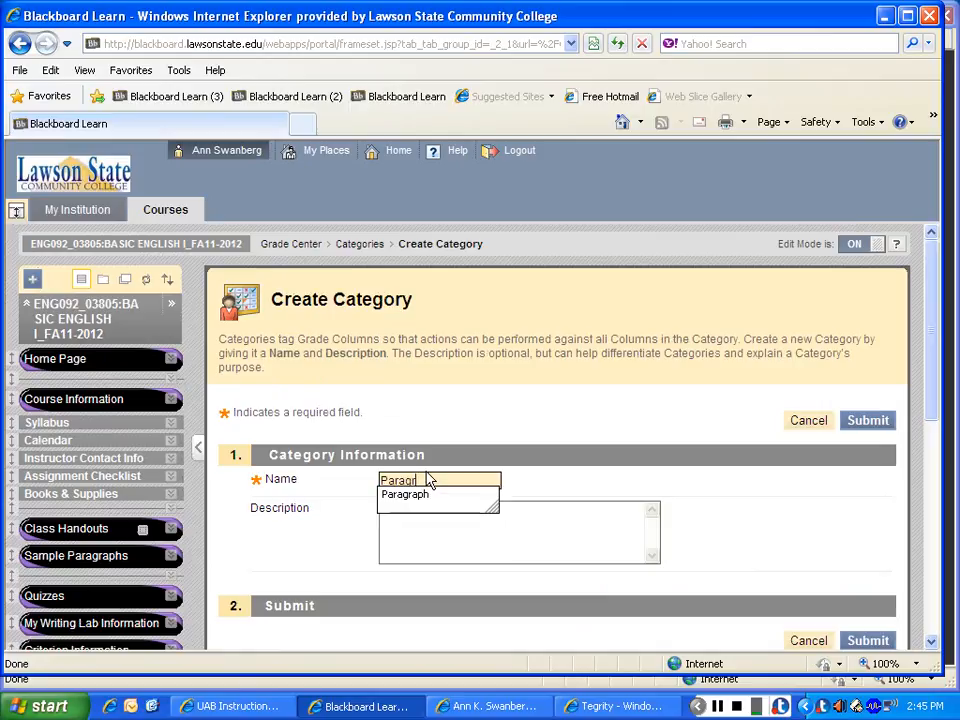
pyautogui.write('aph 2')
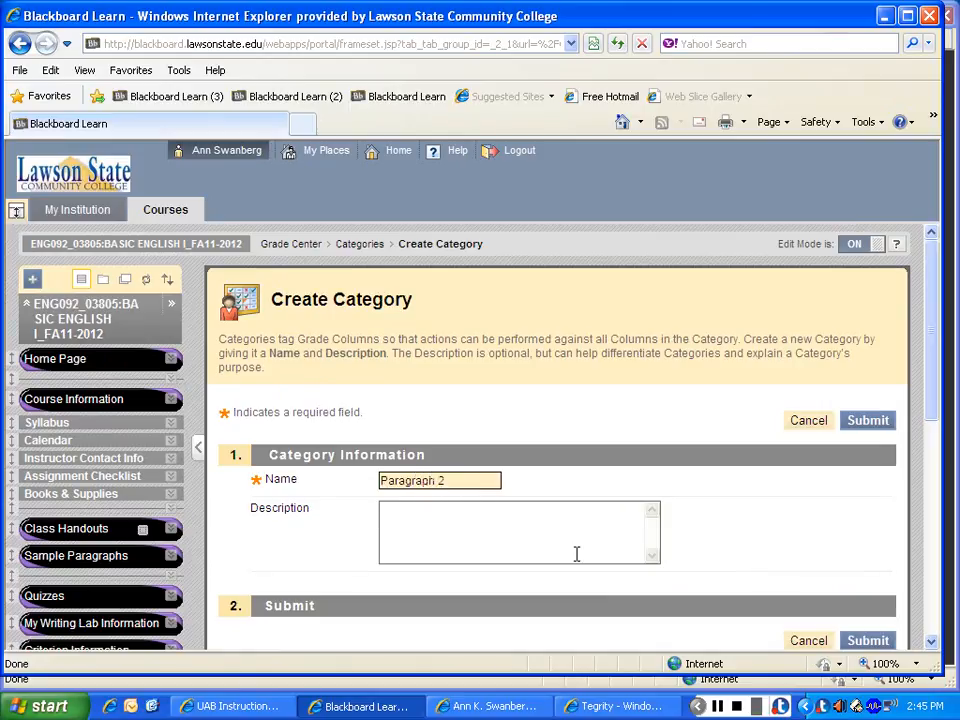
pyautogui.moveTo(931, 320); pyautogui.dragTo(925, 421)
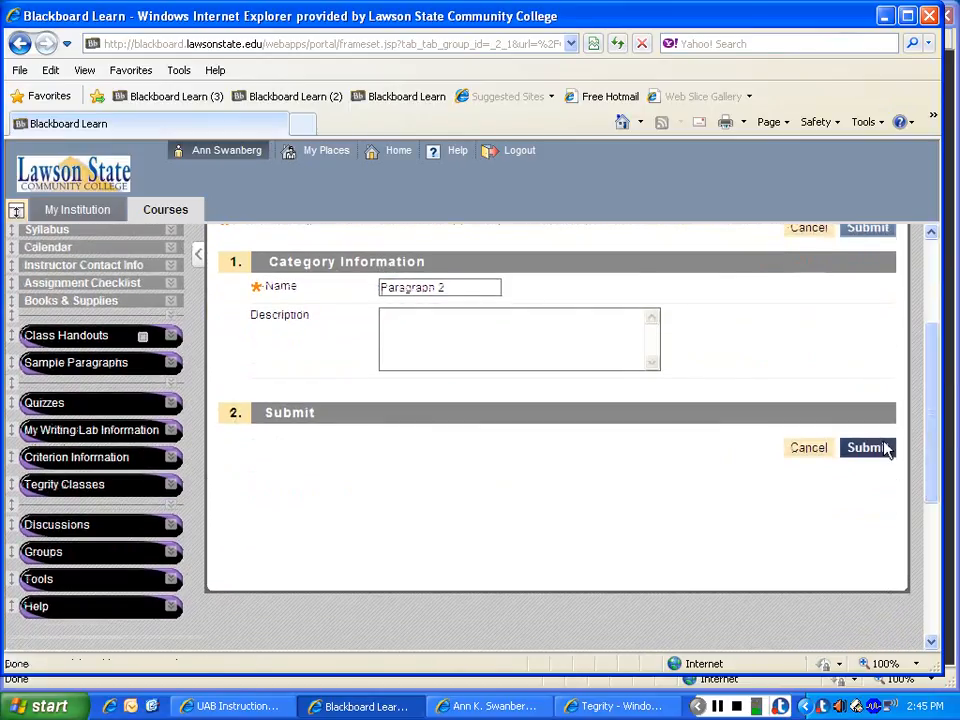
pyautogui.click(886, 448)
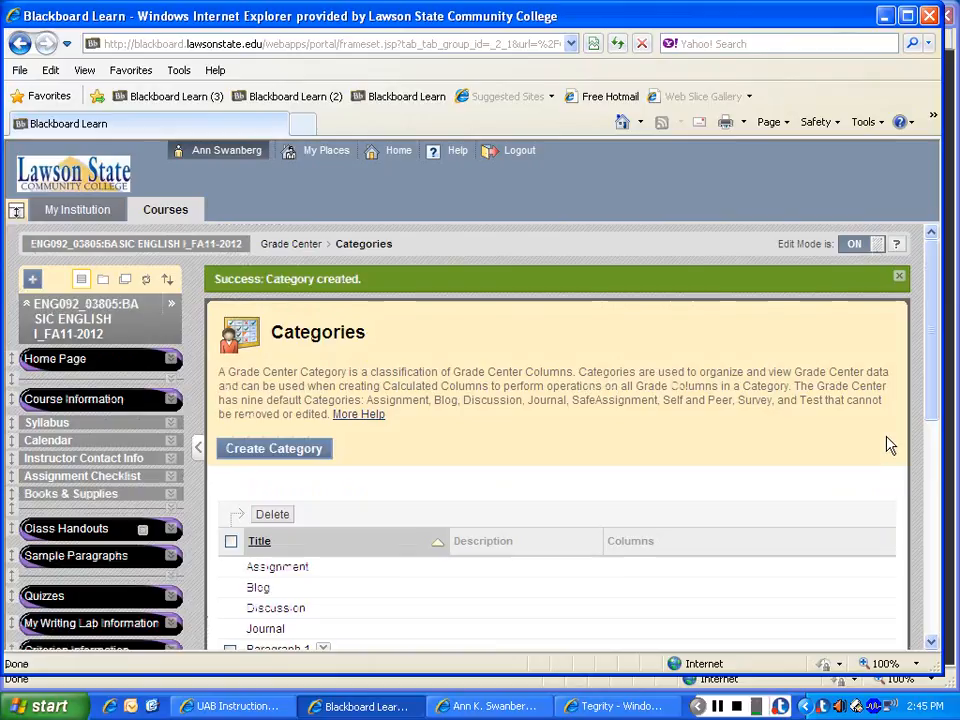
# Step: Create a grade category named "Paragraph 3" with no description and submit it
pyautogui.moveTo(925, 315); pyautogui.dragTo(932, 364)
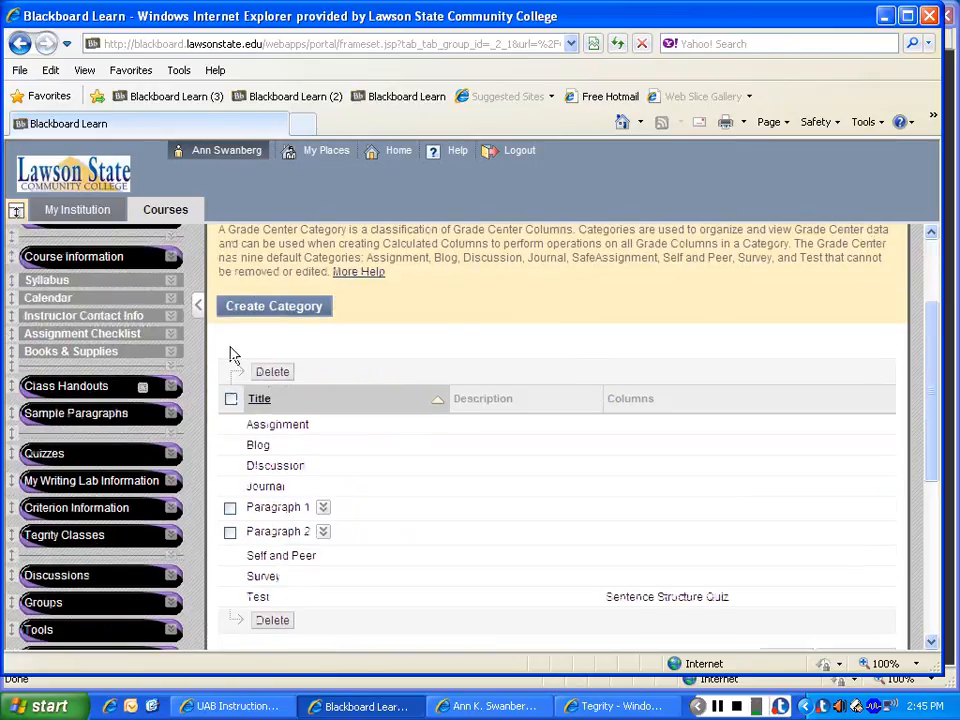
pyautogui.click(270, 317)
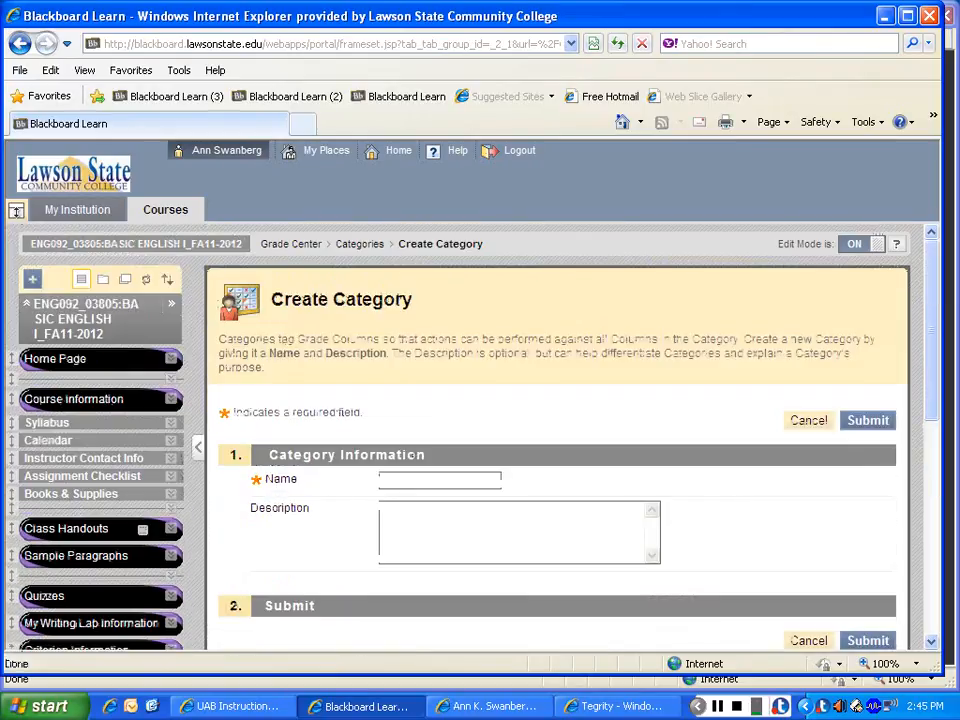
pyautogui.click(409, 483)
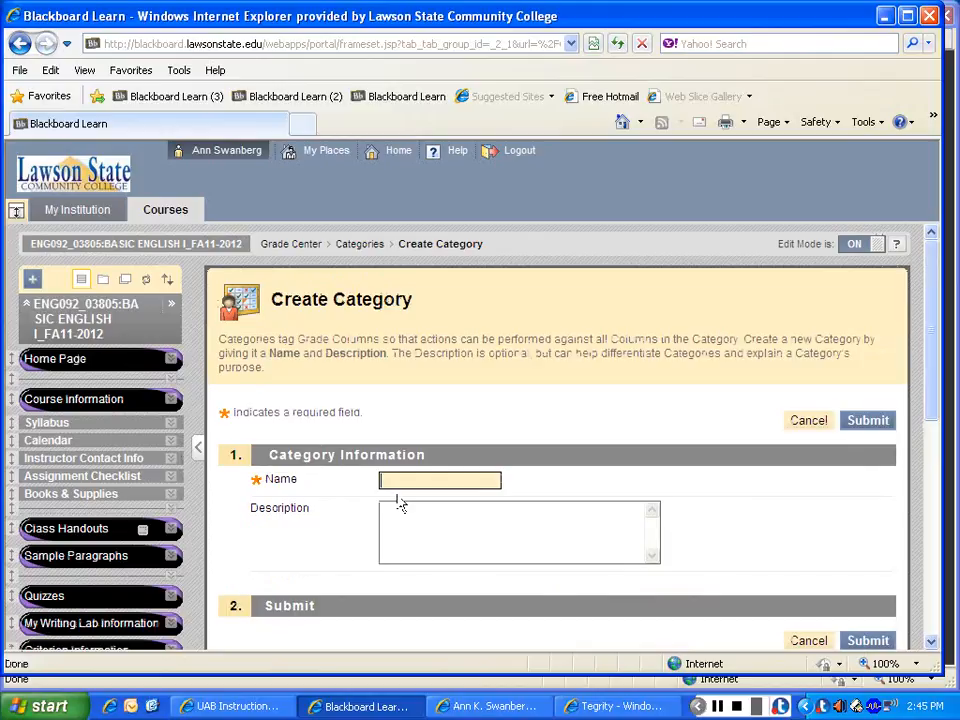
pyautogui.write('Paragraph')
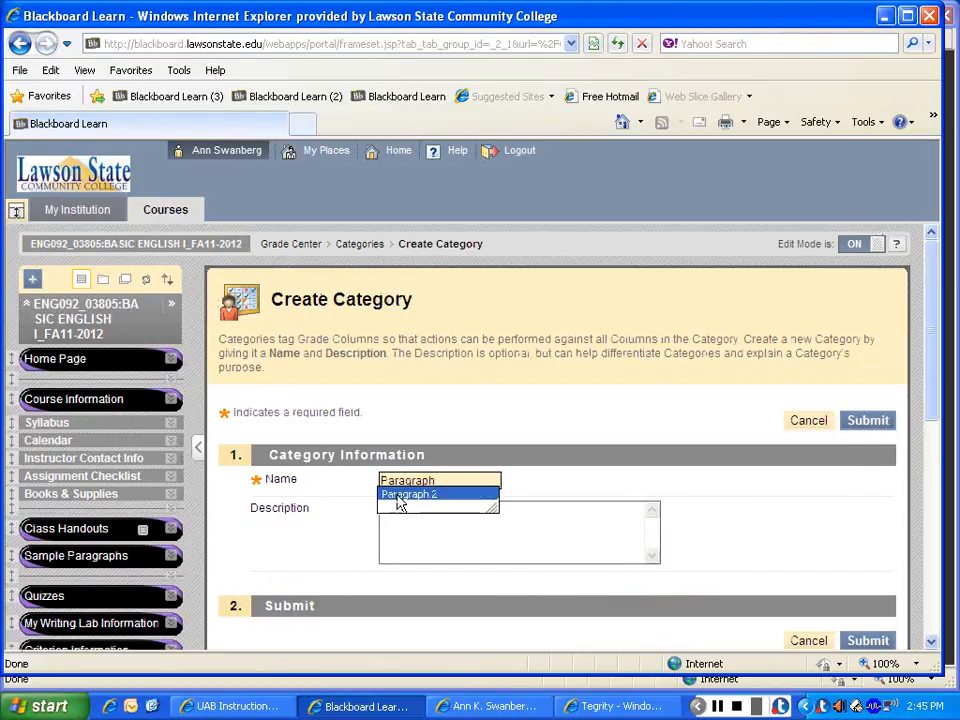
pyautogui.write(' 3')
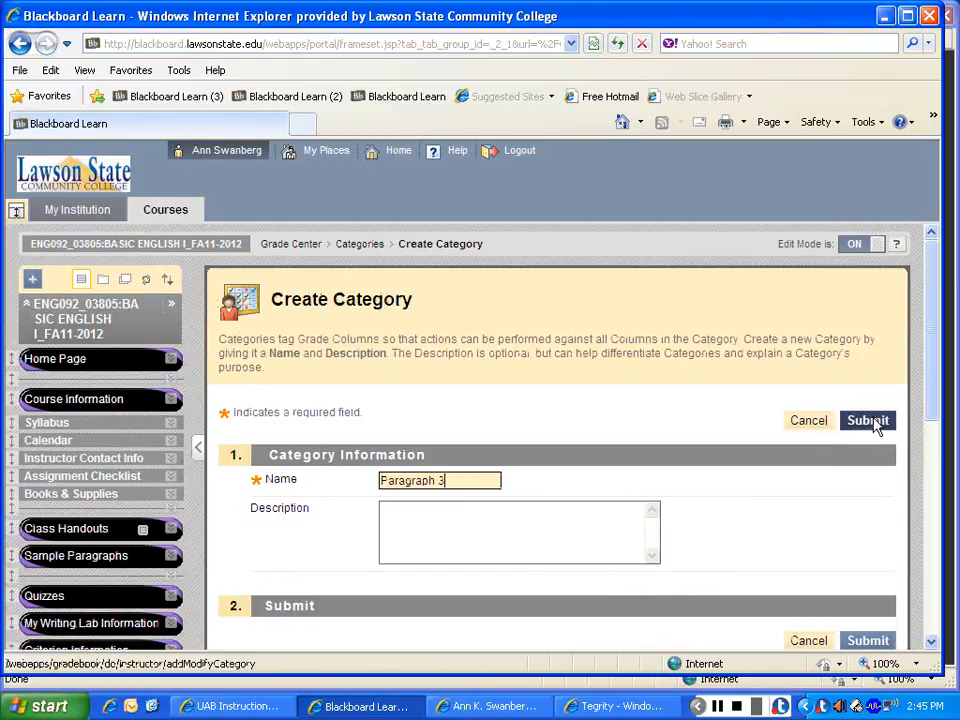
pyautogui.click(870, 422)
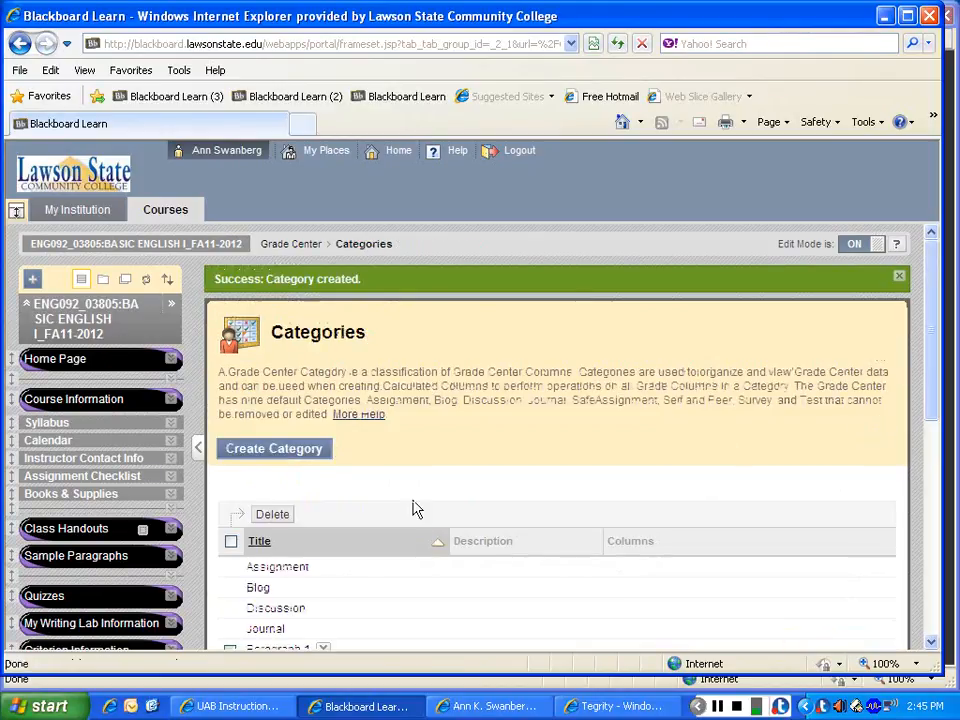
# Step: Create a grade category named "Paragraph 4", correcting the misspelled word in its name, and submit it
pyautogui.click(301, 452)
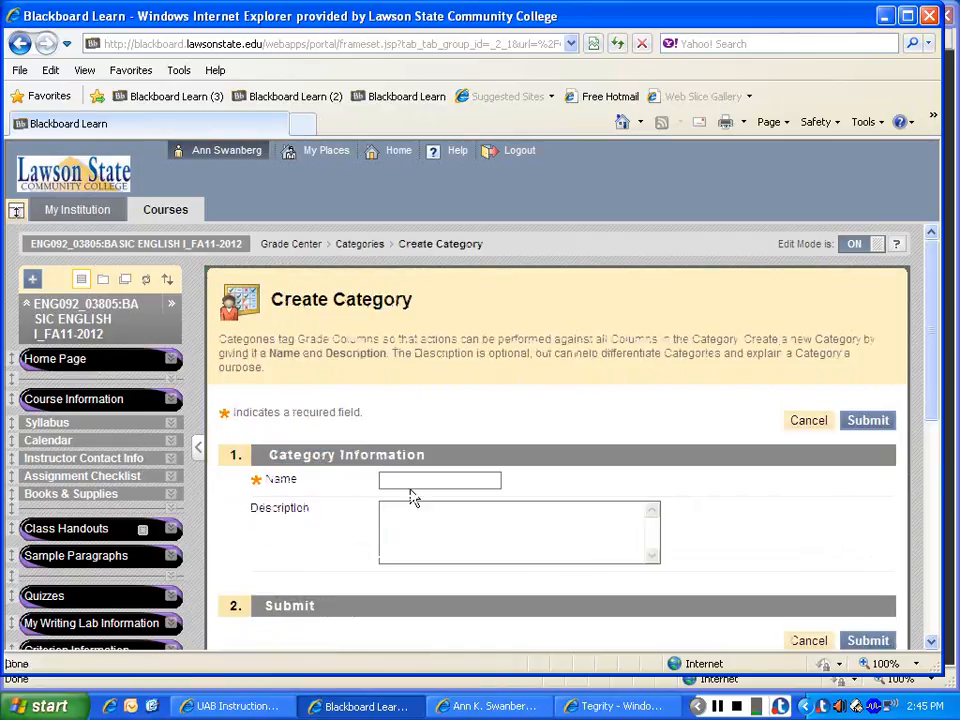
pyautogui.click(393, 485)
pyautogui.write('P')
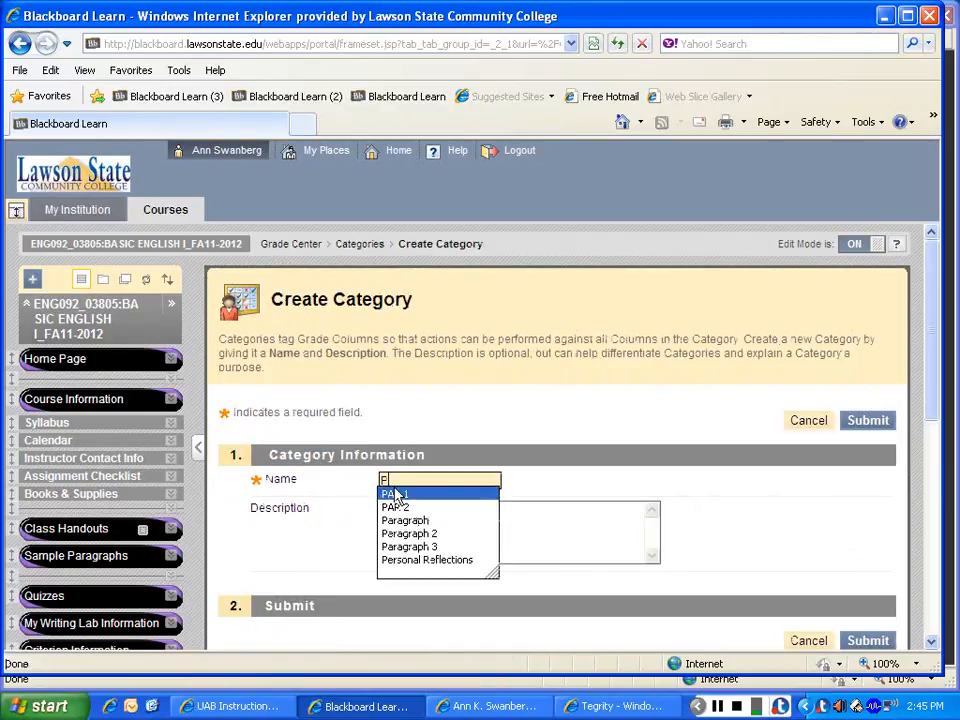
pyautogui.write('aragrayh')
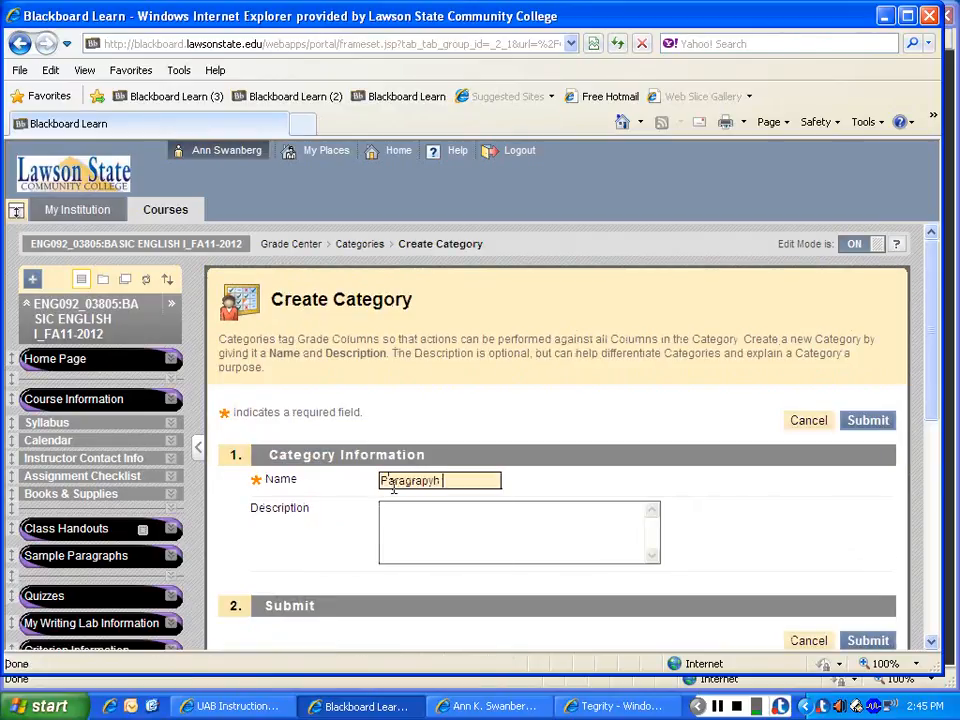
pyautogui.press('BackSpace')
pyautogui.press('BackSpace')
pyautogui.press('BackSpace')
pyautogui.write('p')
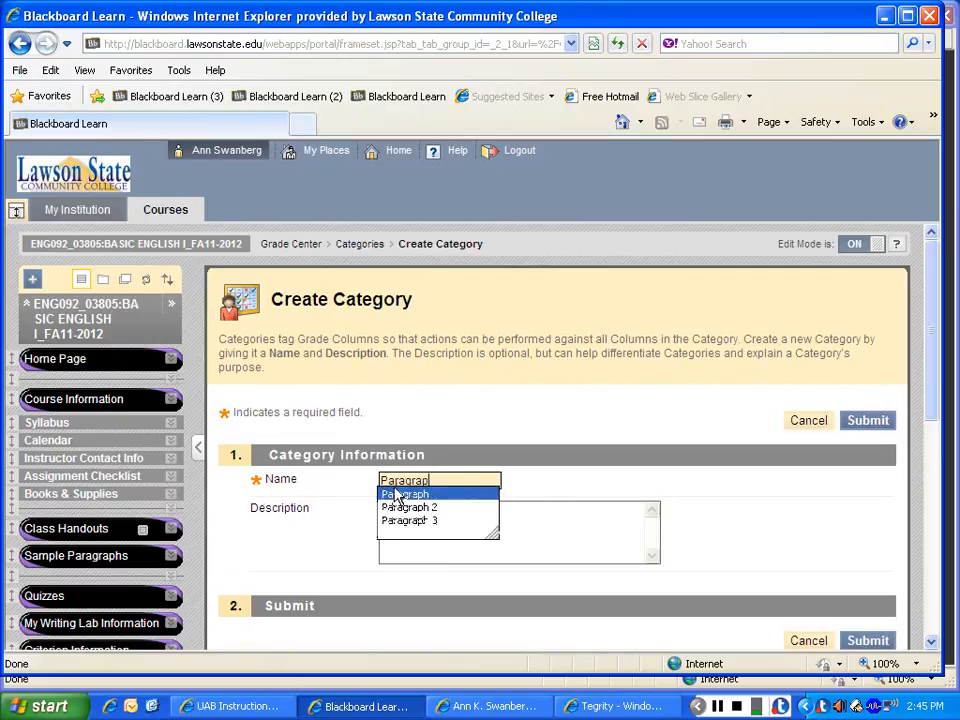
pyautogui.write('h 4')
pyautogui.click(870, 421)
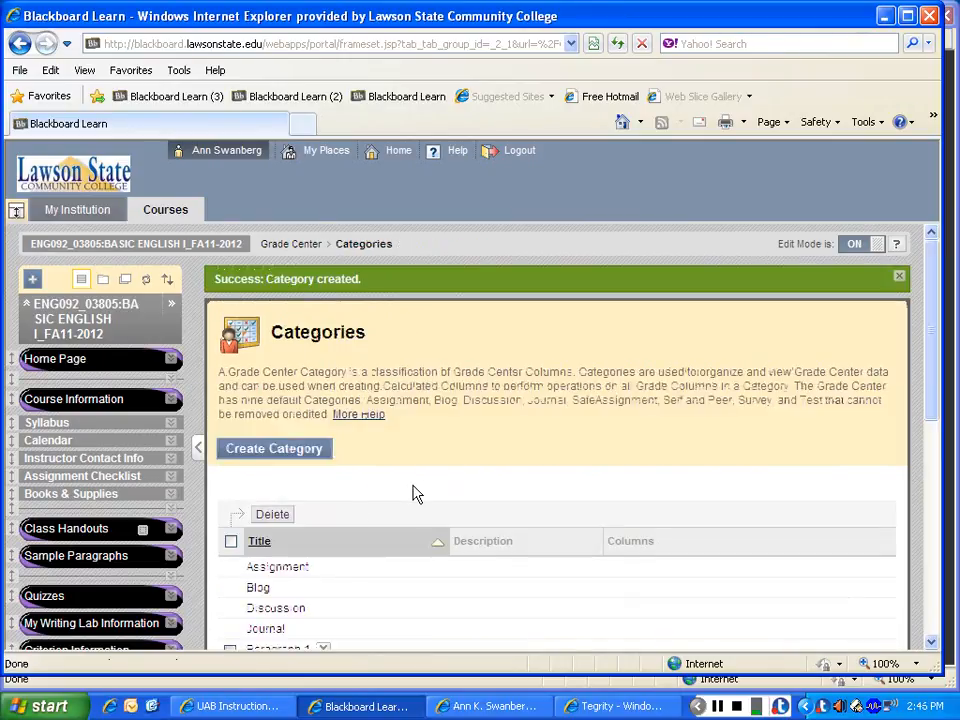
# Step: Create a grade category named "Paragraph 5" with no description and submit it
pyautogui.click(300, 450)
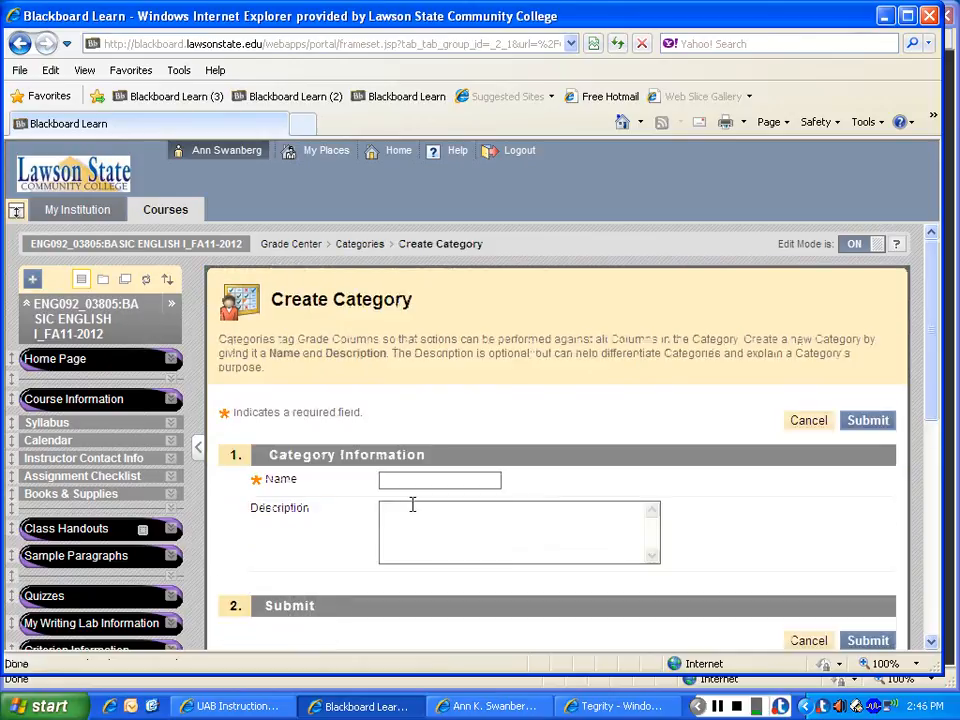
pyautogui.write('Pra')
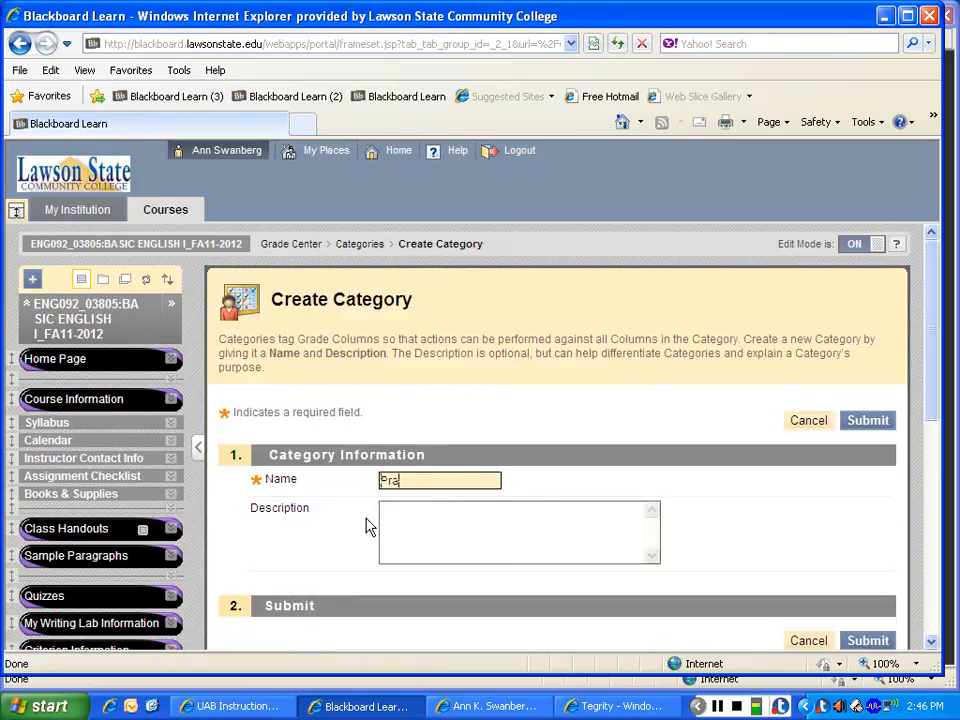
pyautogui.press('BackSpace')
pyautogui.press('BackSpace')
pyautogui.write('aragraph 5')
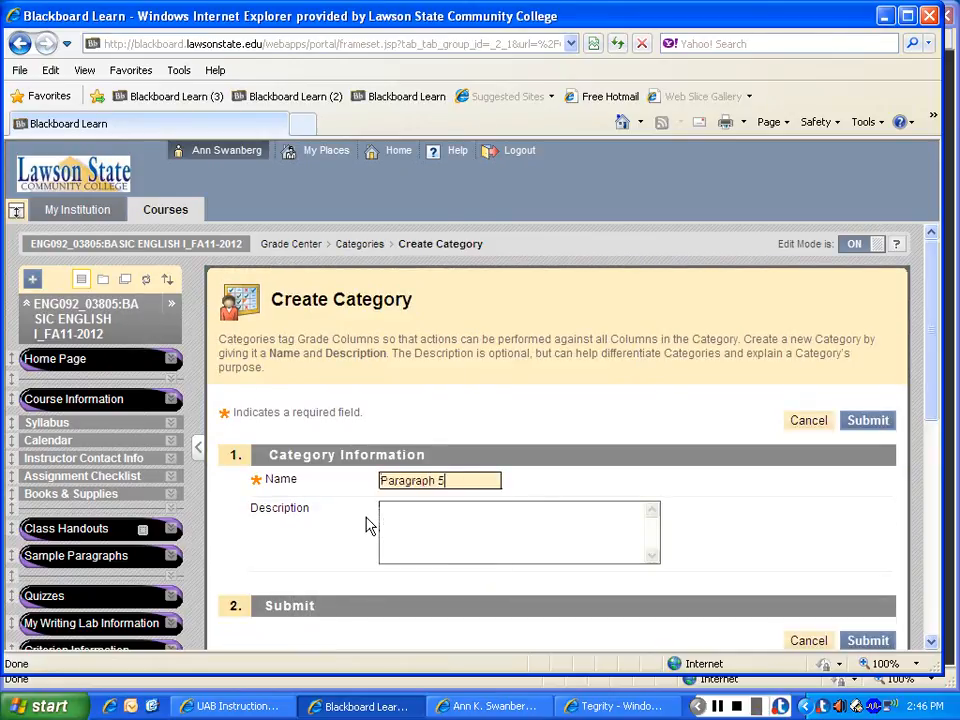
pyautogui.click(868, 421)
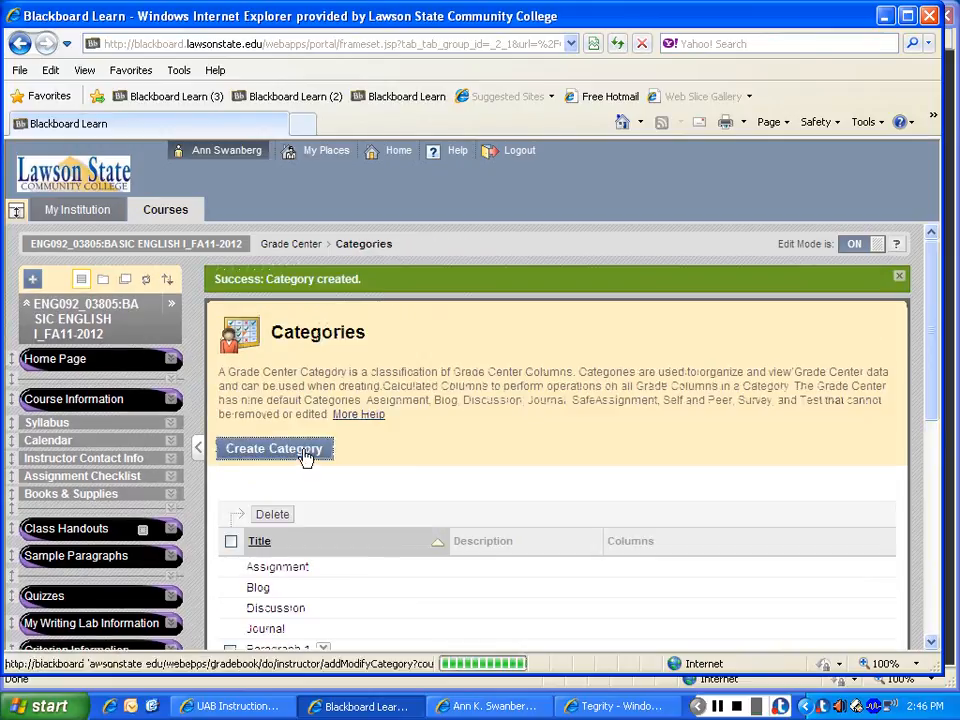
# Step: Create a grade category named "test 3" with no description and submit it
pyautogui.click(304, 452)
pyautogui.click(409, 479)
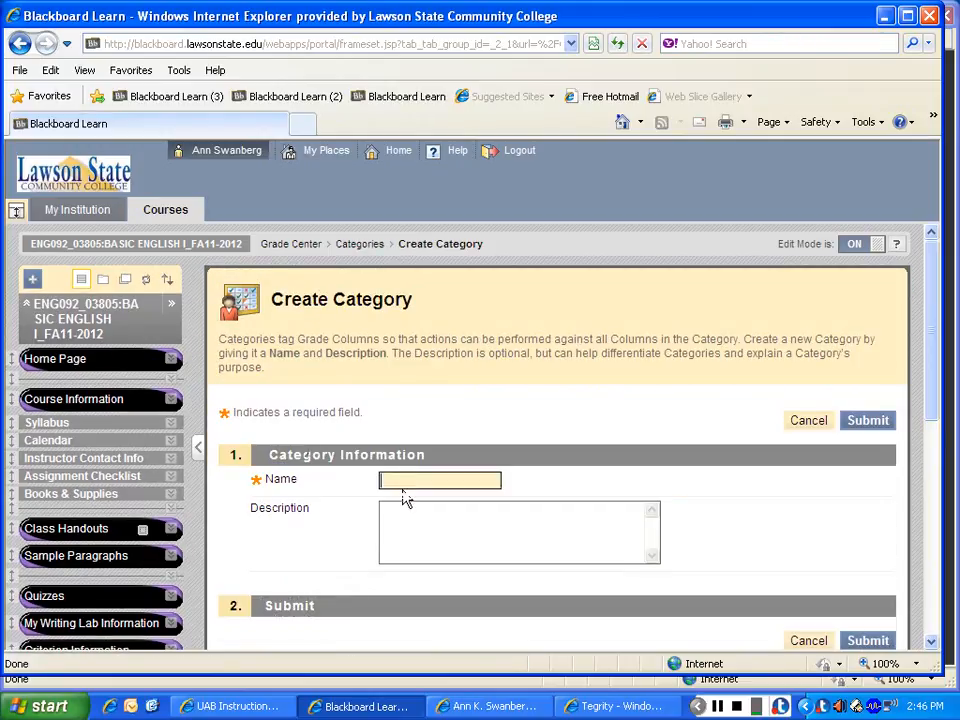
pyautogui.write('test')
pyautogui.write(' 3')
pyautogui.click(866, 421)
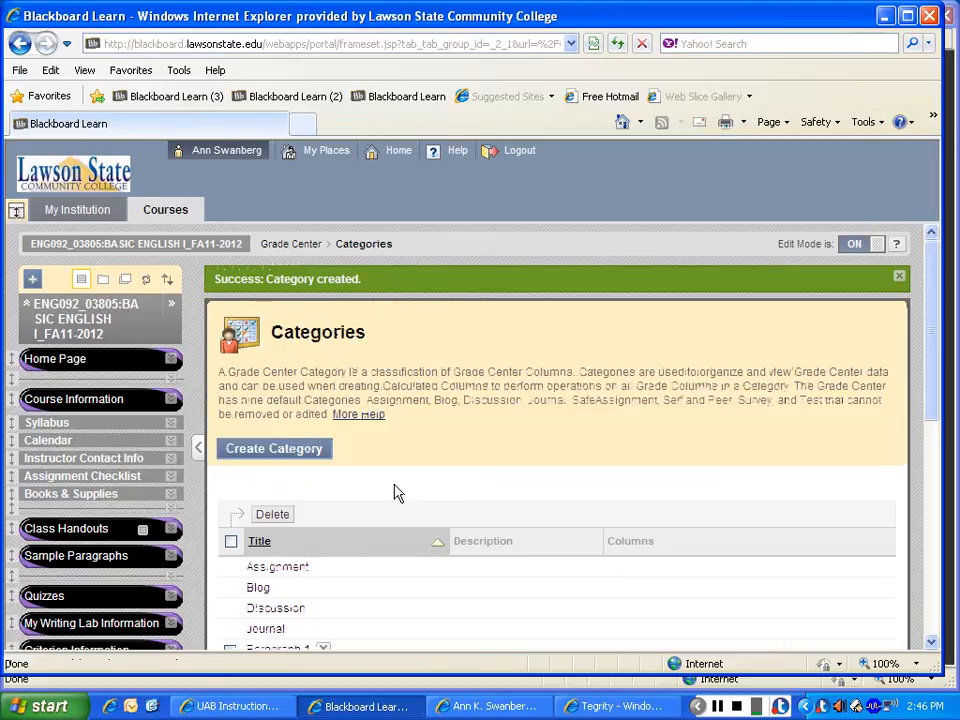
# Step: Create a grade category named "Test 2" with no description and submit it
pyautogui.click(312, 452)
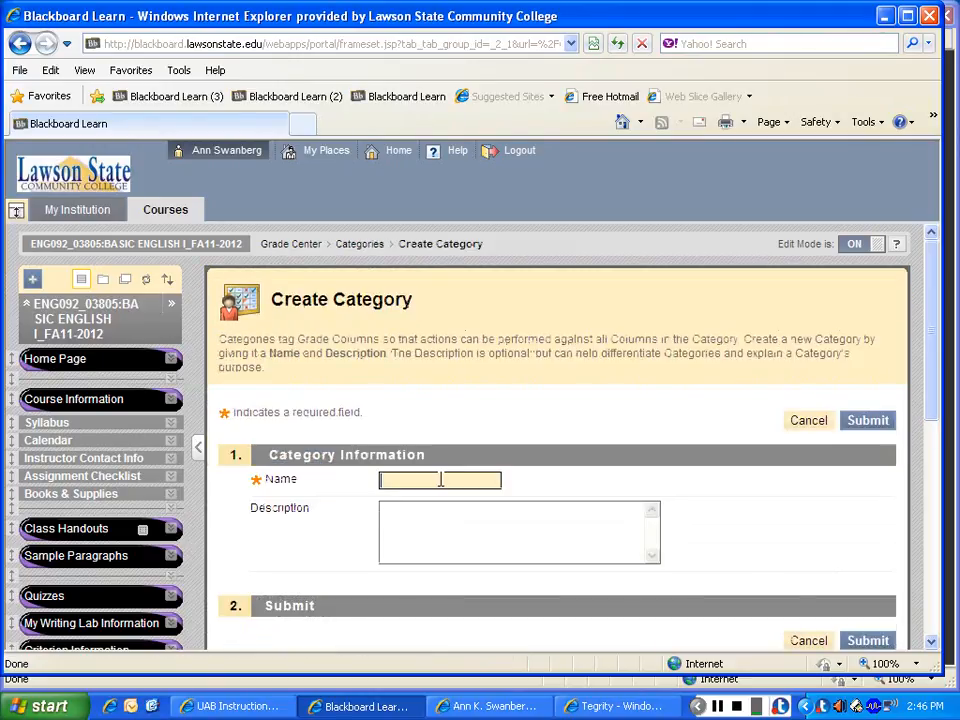
pyautogui.click(438, 480)
pyautogui.write('Test 2')
pyautogui.click(872, 422)
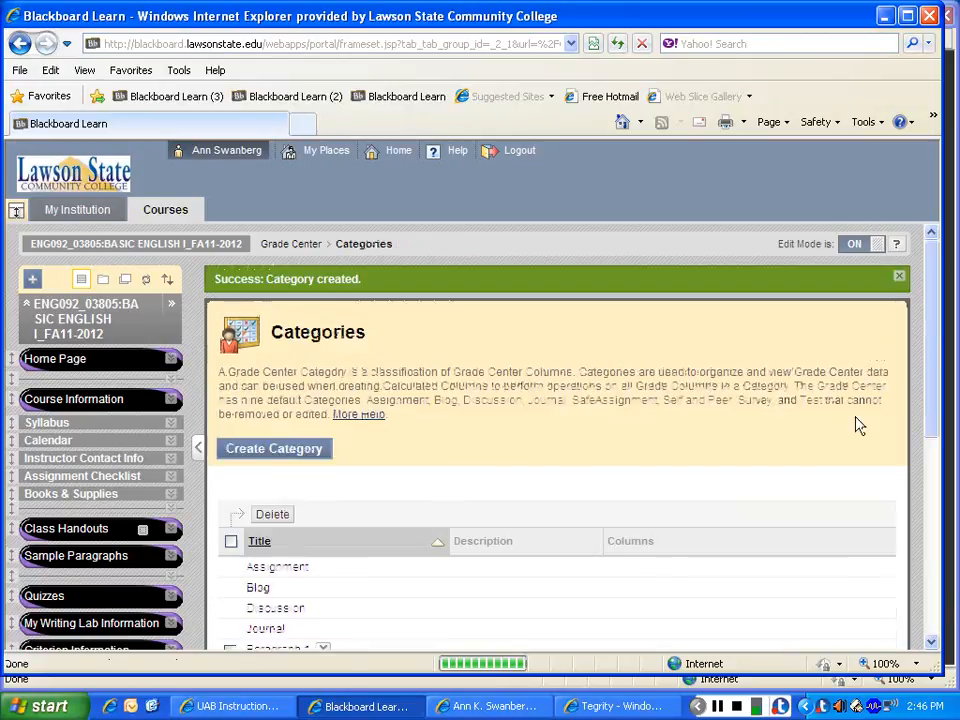
# Step: Create a grade category from the suggested name "Quizzes & Hmwk", extended with "& MWL", and submit it
pyautogui.click(302, 458)
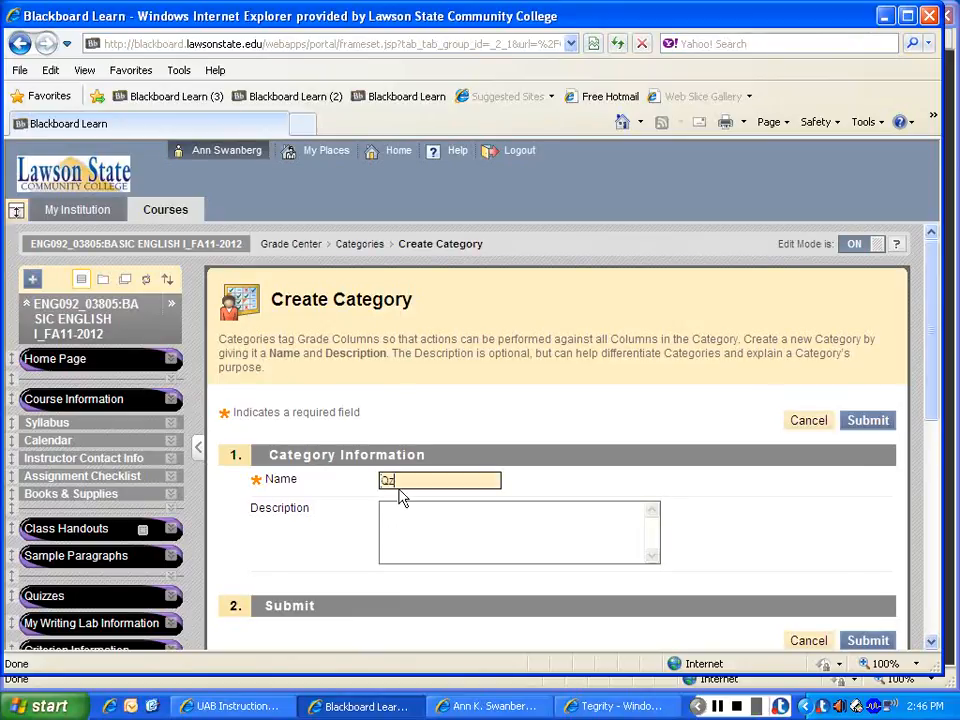
pyautogui.write('Qz')
pyautogui.press('BackSpace')
pyautogui.write('u')
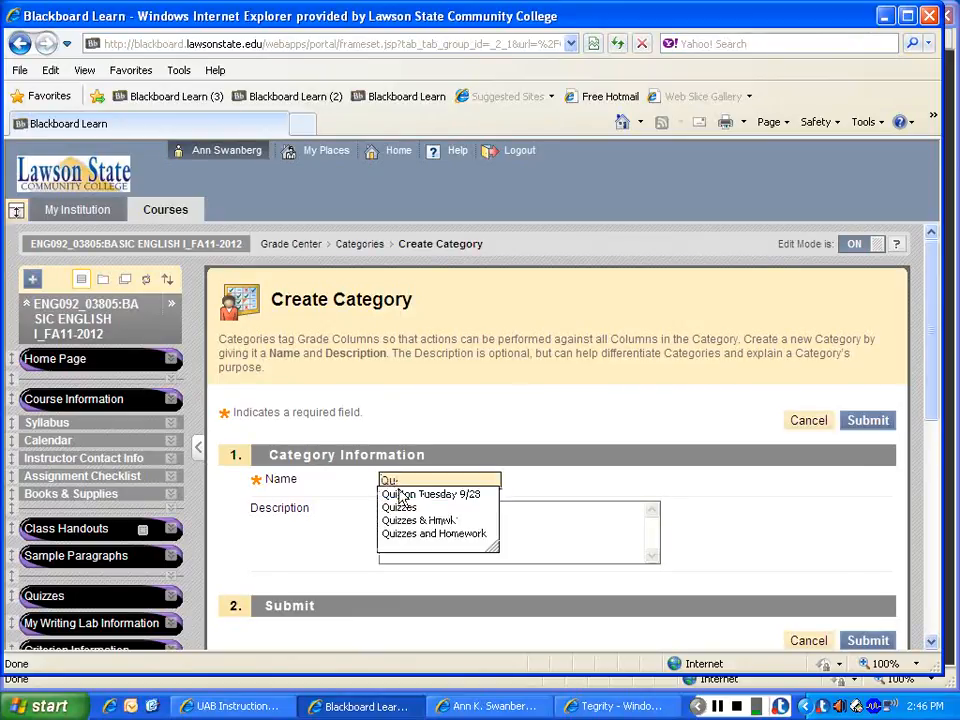
pyautogui.write('i')
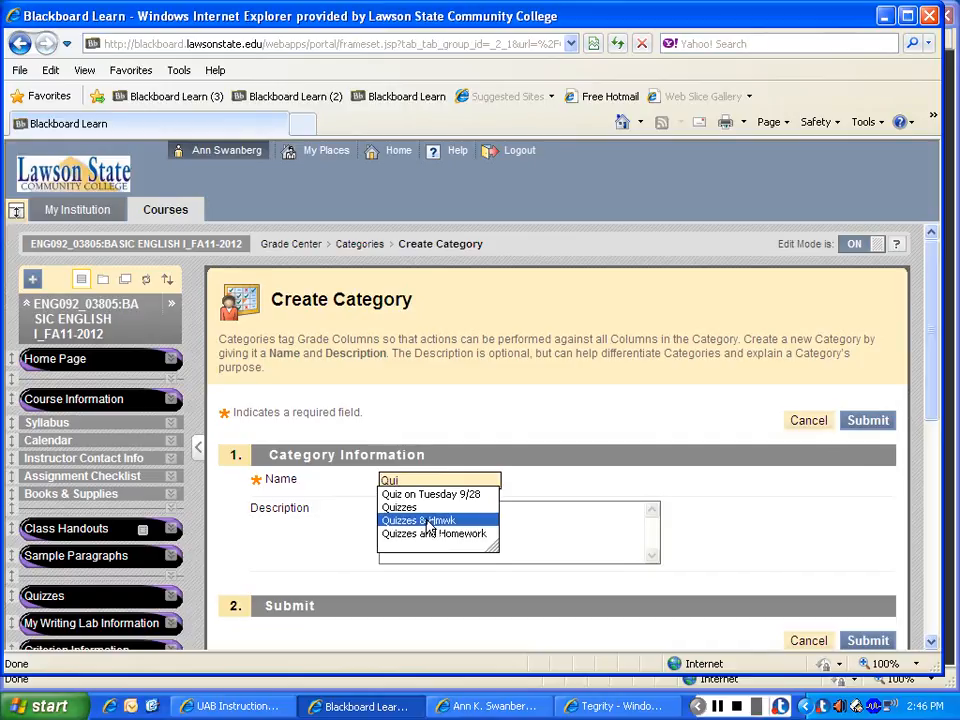
pyautogui.click(428, 521)
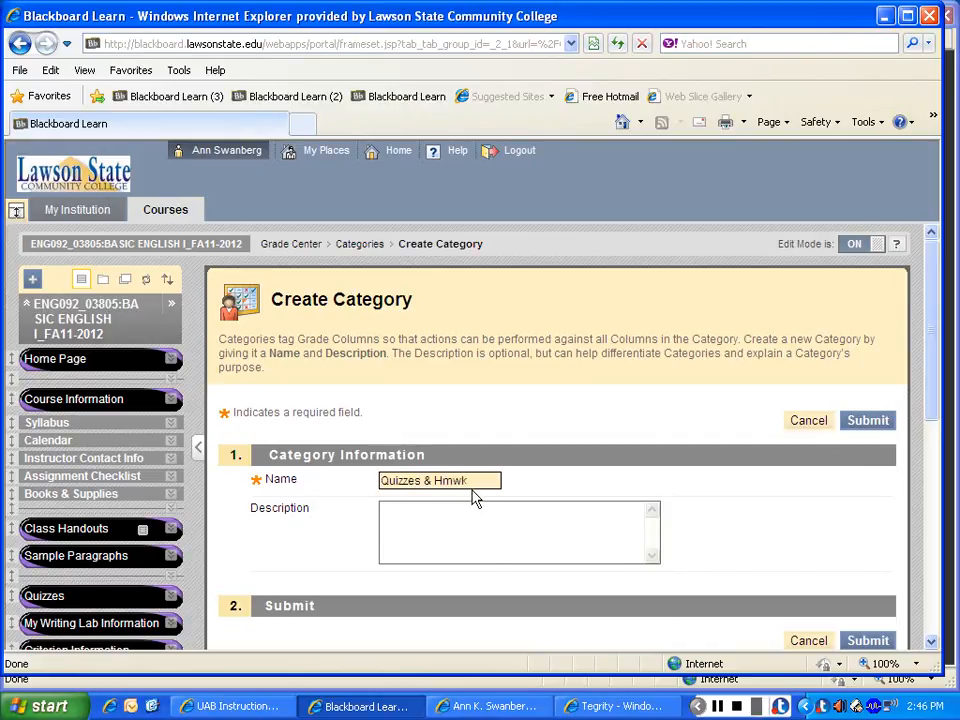
pyautogui.write('& MWL')
pyautogui.click(868, 421)
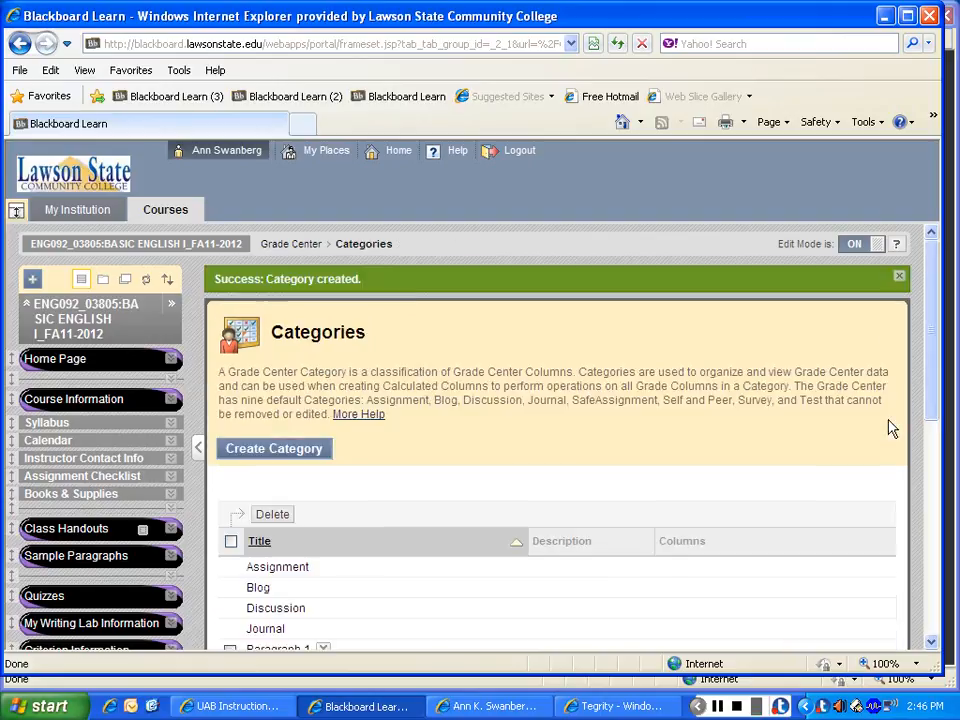
# Step: Create a grade category named "Exit Exam" with no description and submit it
pyautogui.click(305, 451)
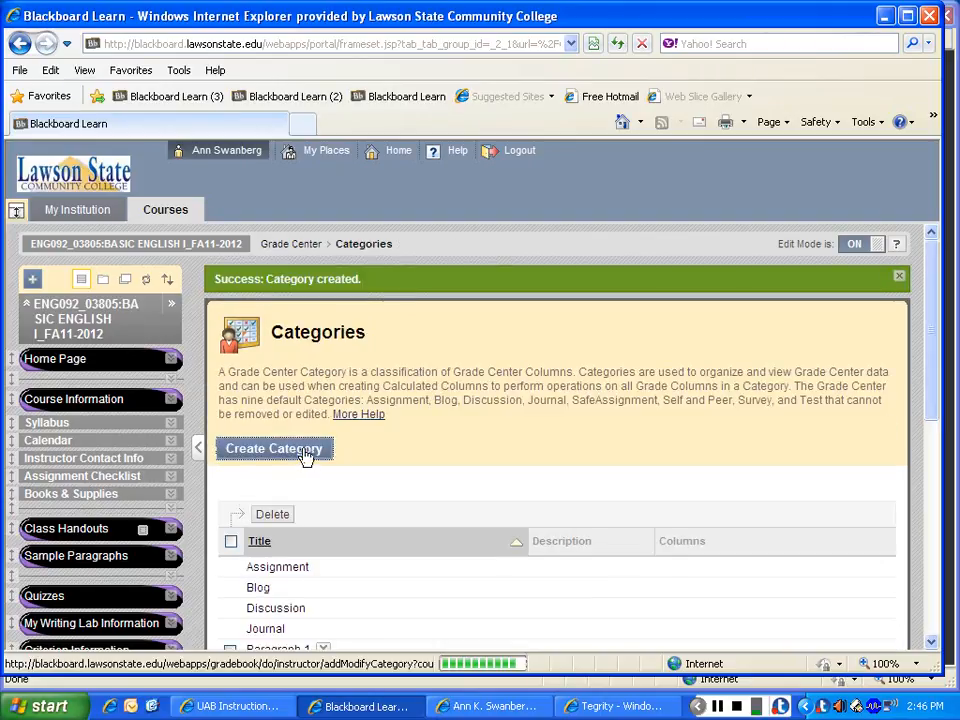
pyautogui.click(399, 476)
pyautogui.write('E')
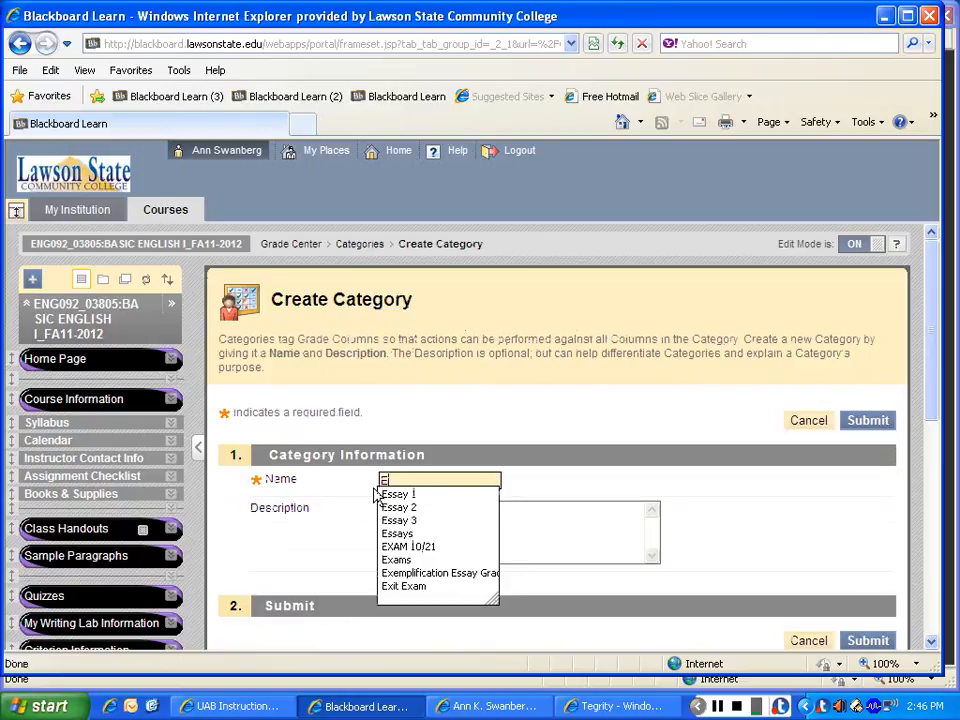
pyautogui.write('xit E')
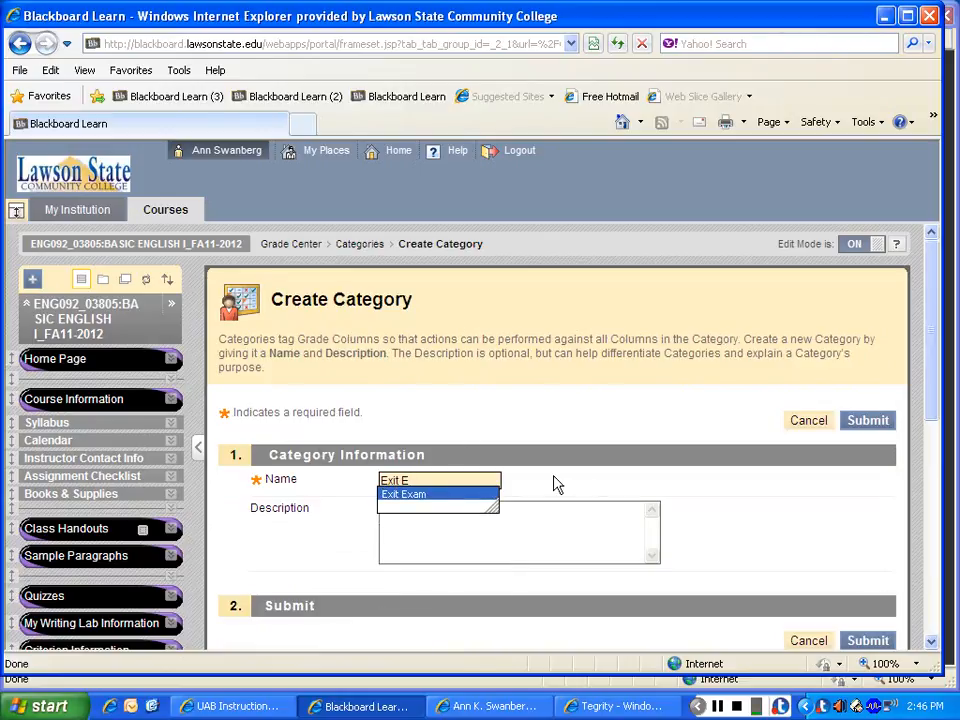
pyautogui.click(447, 495)
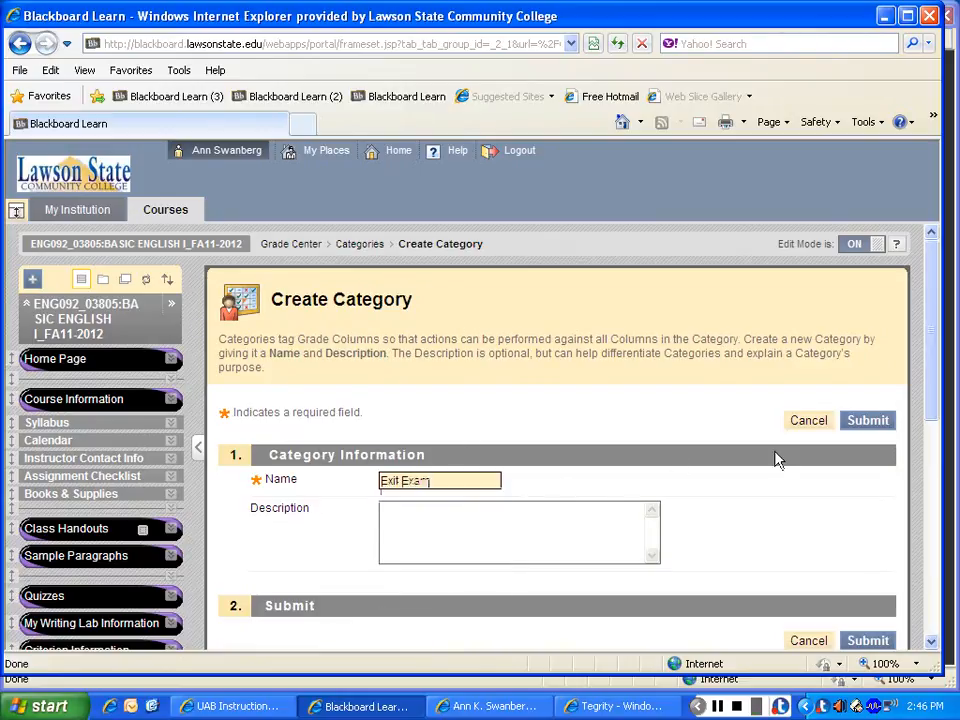
pyautogui.click(872, 423)
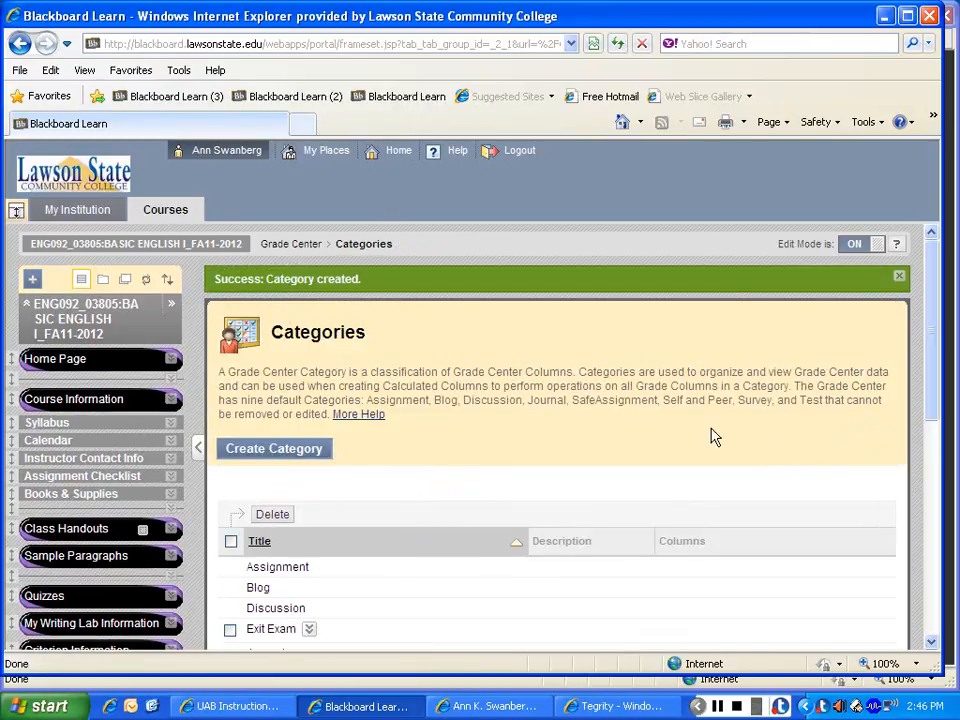
# Step: Return to the Full Grade Center and open the GRADE weighted column's information for editing
pyautogui.click(298, 245)
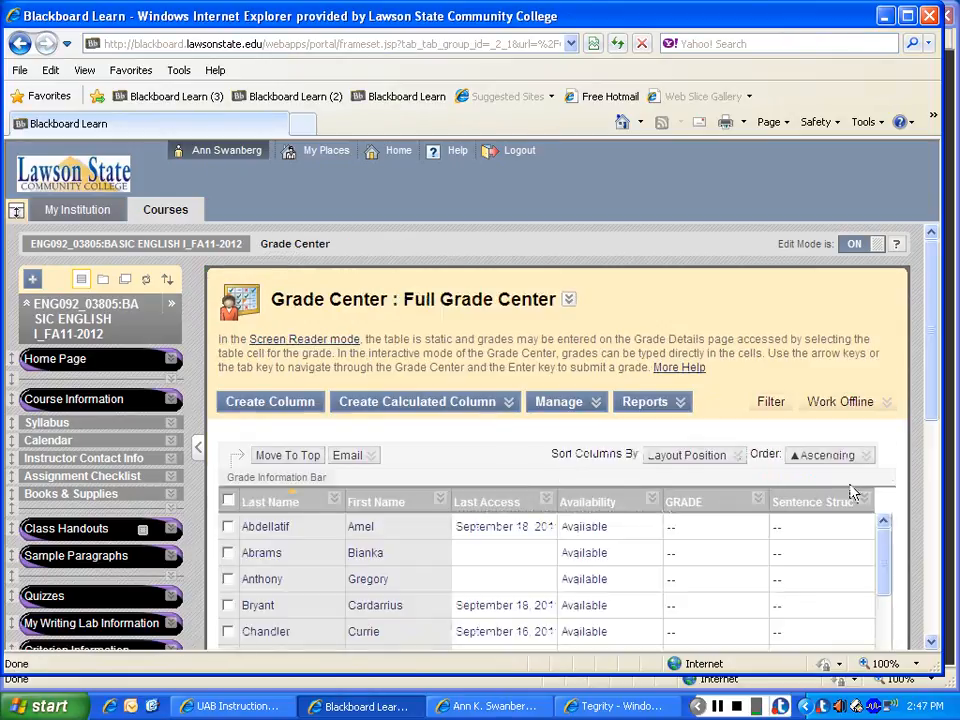
pyautogui.scroll(-2, 930, 407)
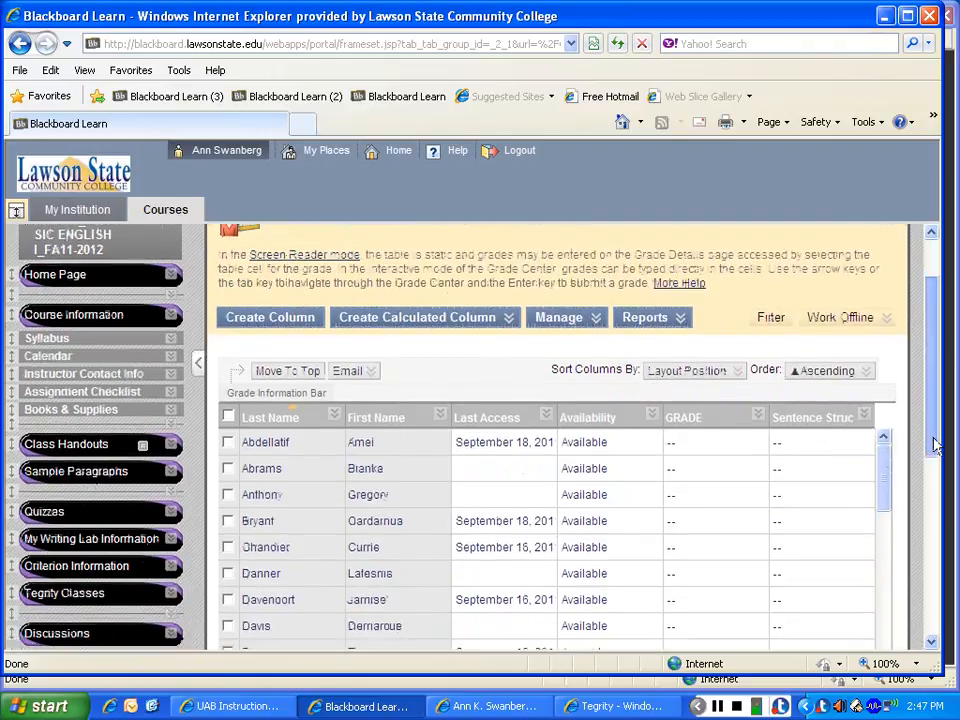
pyautogui.click(758, 416)
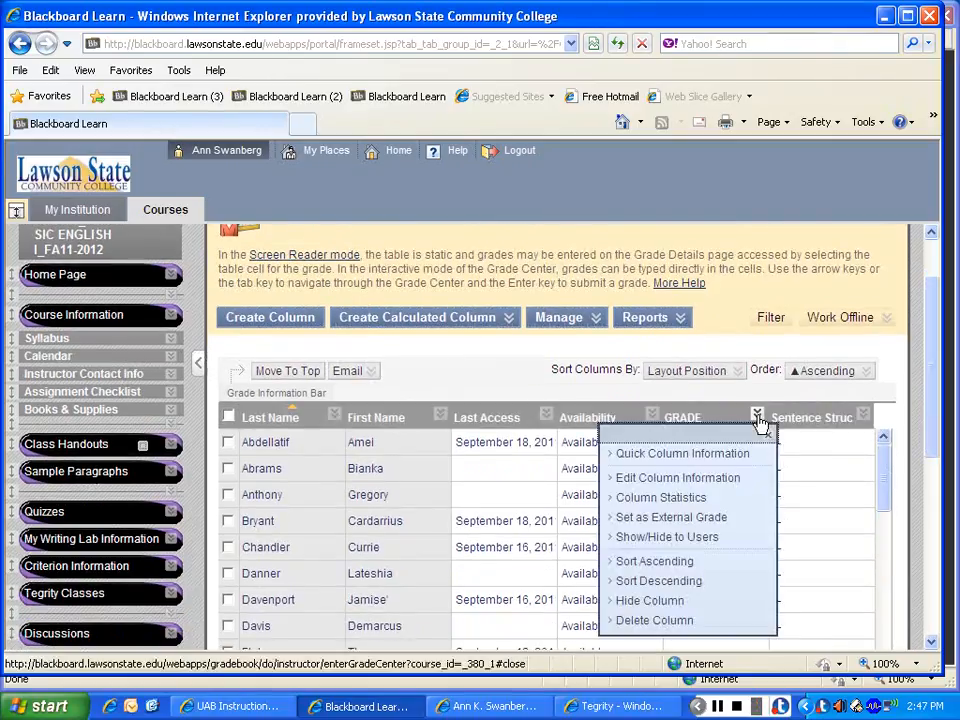
pyautogui.click(696, 483)
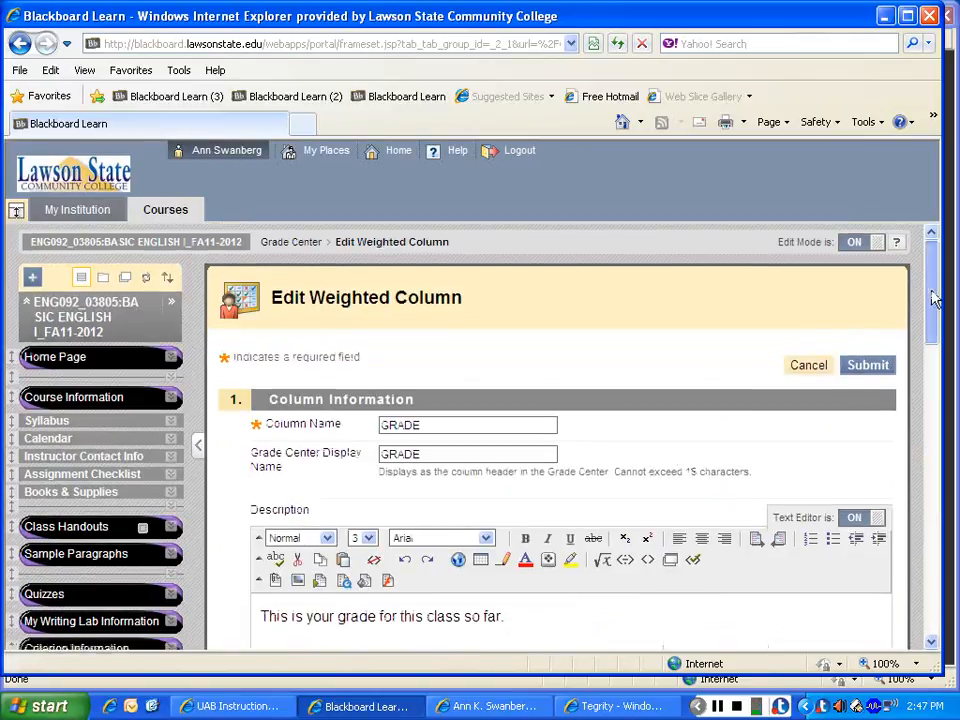
# Step: Add the Paragraph 1 category to the columns included in the weighted grade and set its weight to 5%
pyautogui.moveTo(932, 298); pyautogui.dragTo(932, 471)
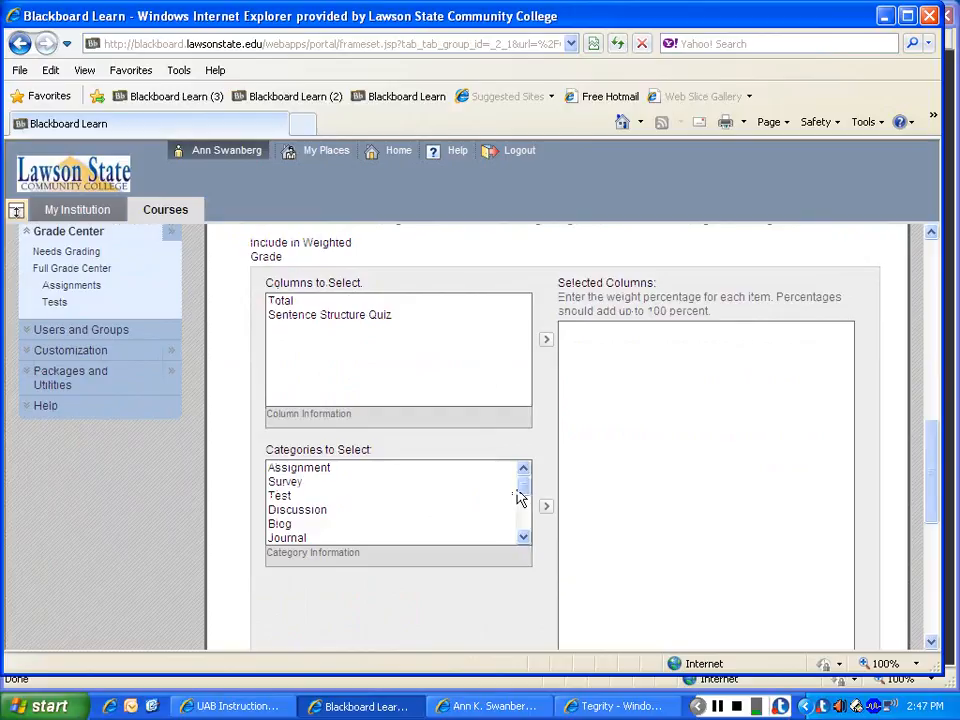
pyautogui.moveTo(517, 491); pyautogui.dragTo(524, 499)
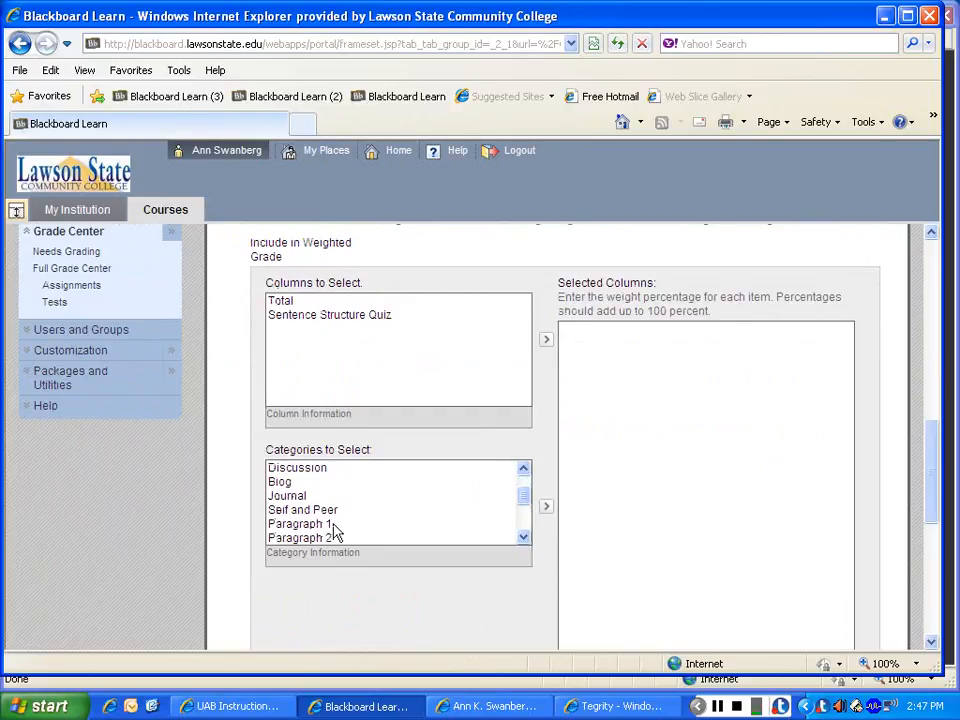
pyautogui.click(333, 525)
pyautogui.click(546, 506)
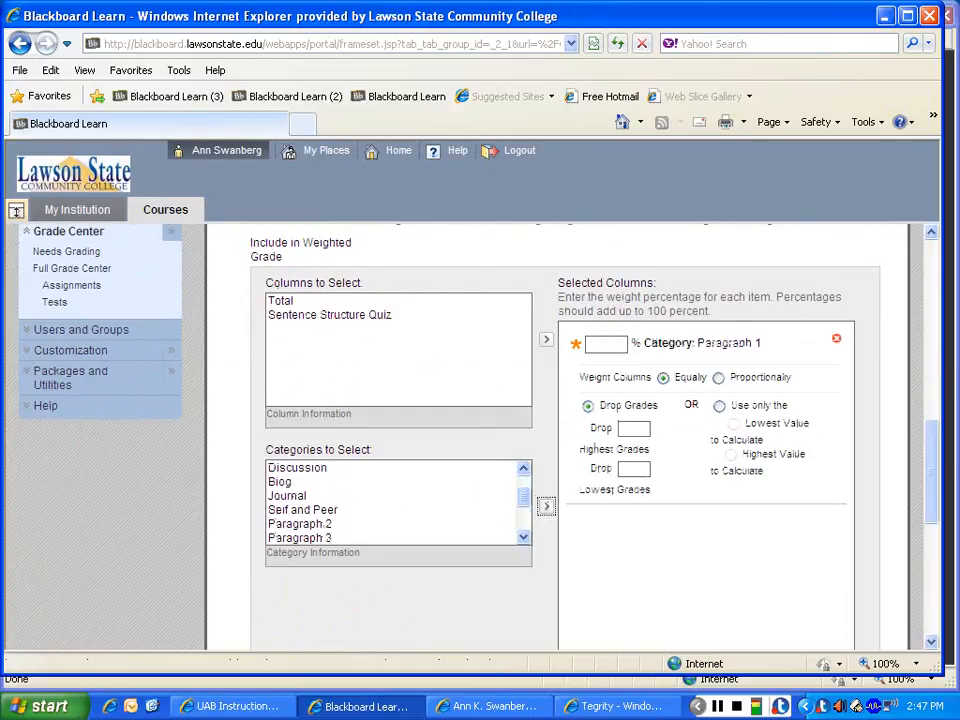
pyautogui.click(614, 344)
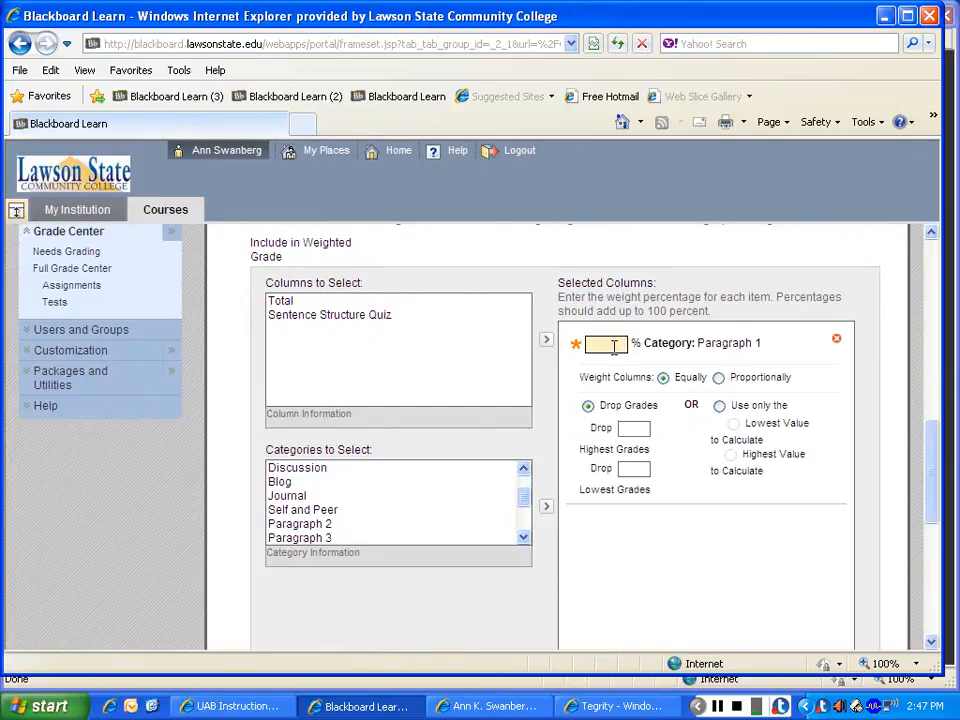
pyautogui.write('5')
# Step: Add the Paragraph 2 and Paragraph 3 categories to the weighted grade with a weight of 10% each
pyautogui.click(360, 524)
pyautogui.click(545, 506)
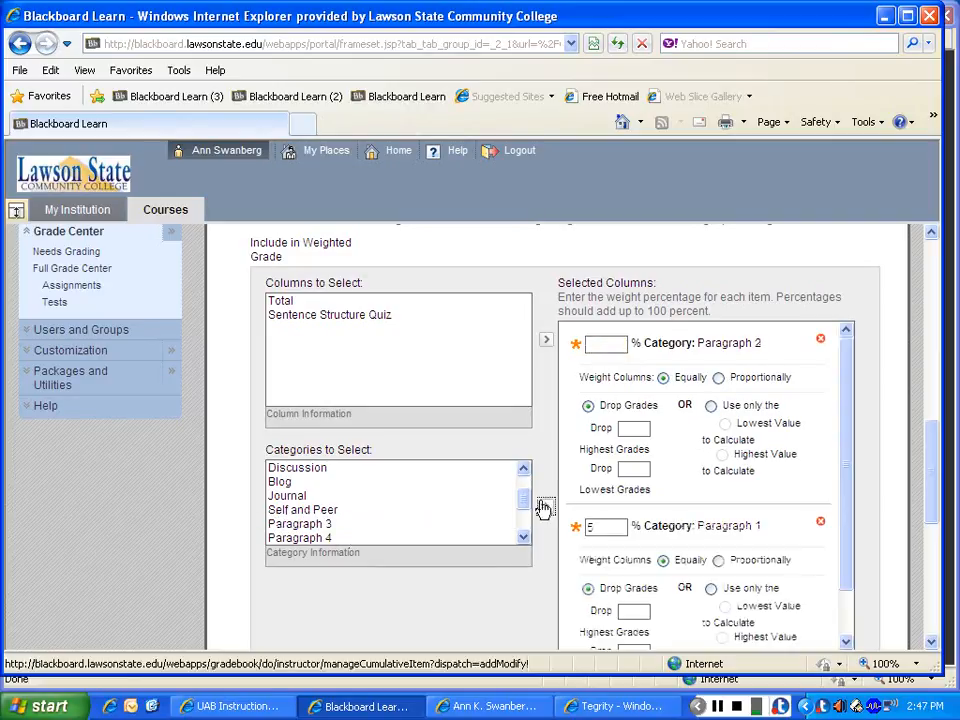
pyautogui.click(609, 346)
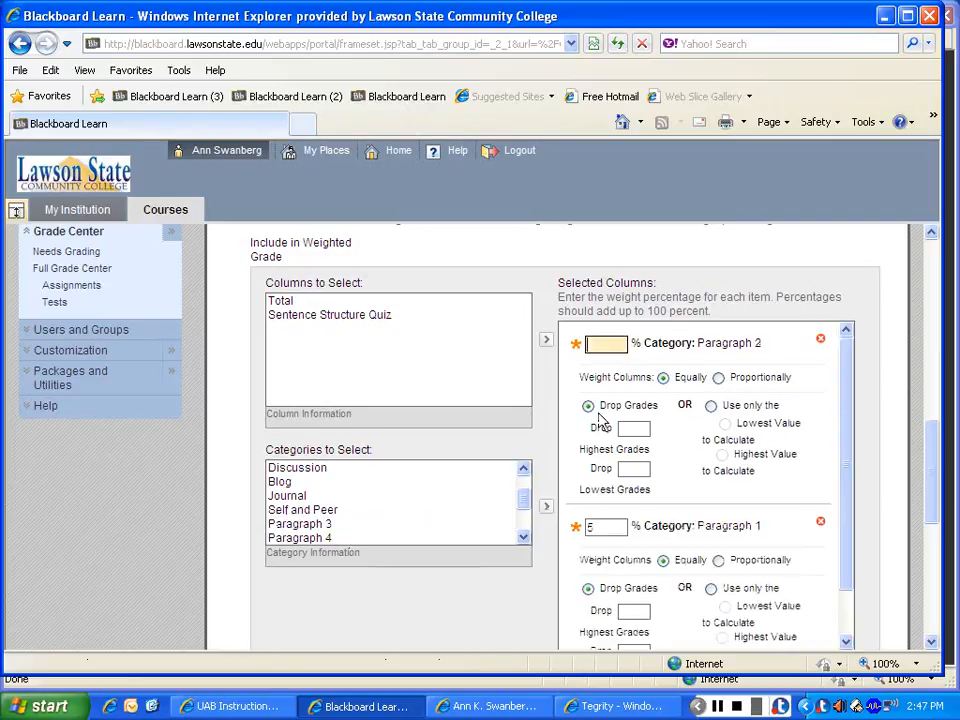
pyautogui.click(310, 523)
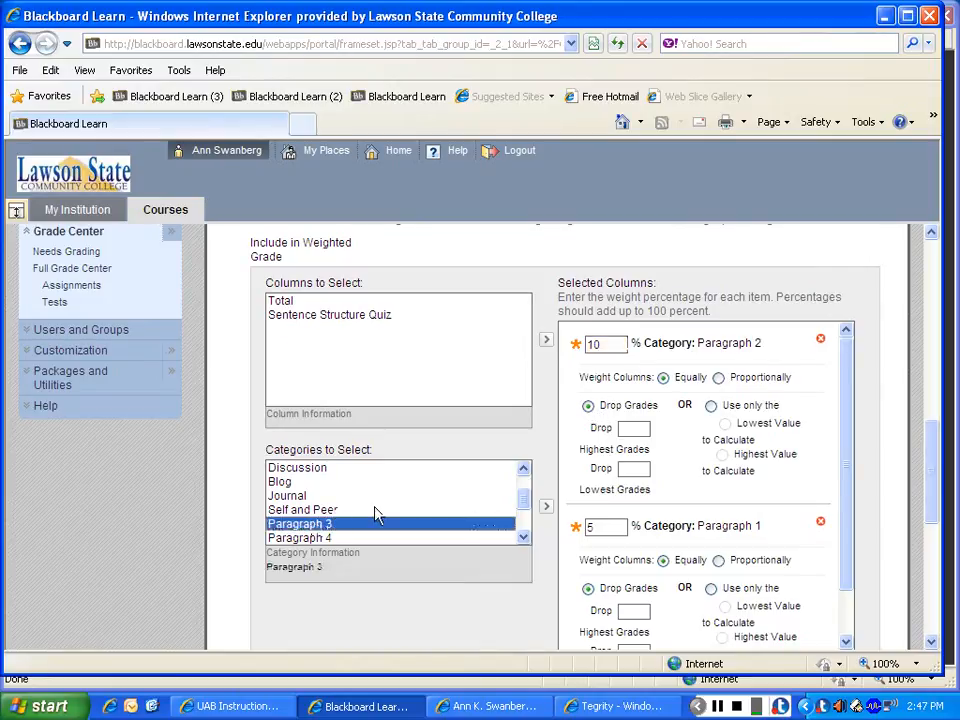
pyautogui.click(545, 506)
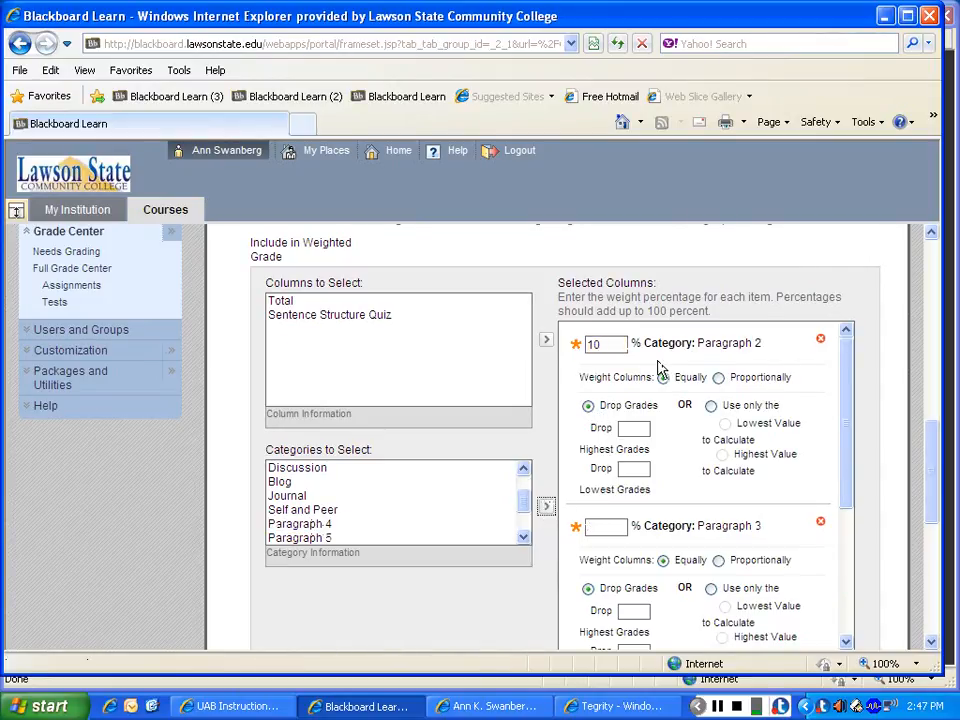
pyautogui.click(599, 527)
pyautogui.write('10')
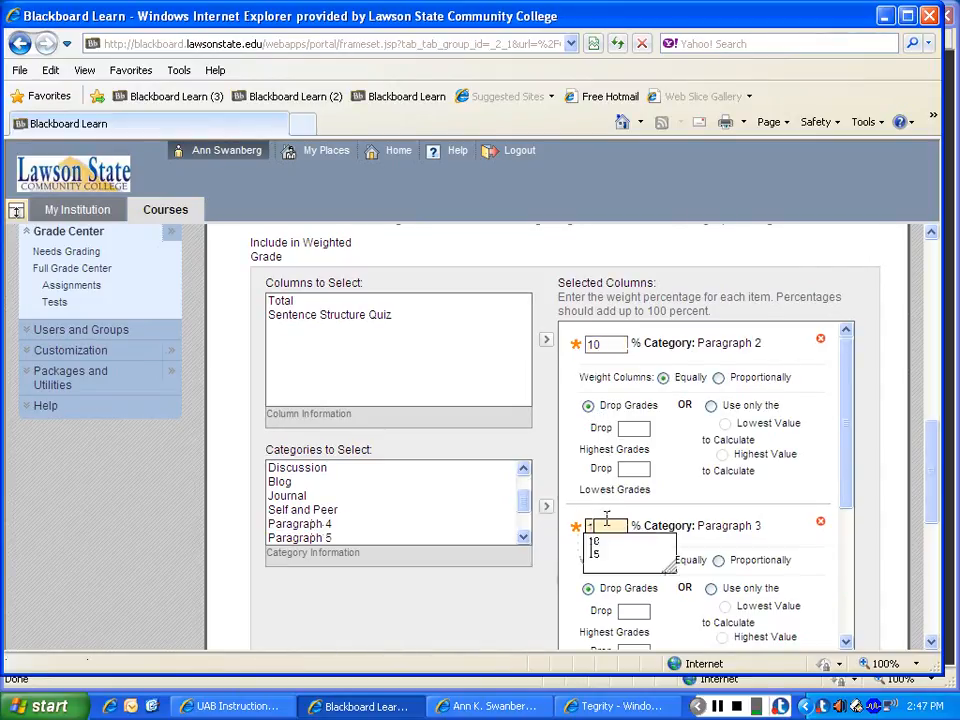
# Step: Add the Paragraph 4 category at 10% and the Paragraph 5 category at 15% to the weighted grade
pyautogui.click(305, 524)
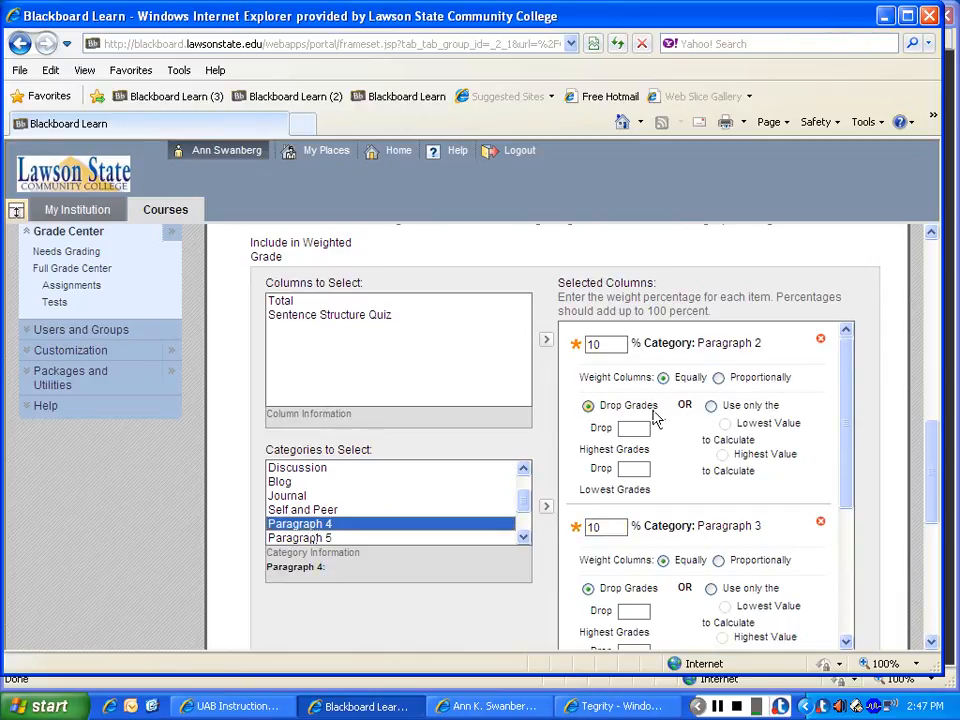
pyautogui.moveTo(848, 495); pyautogui.dragTo(856, 677)
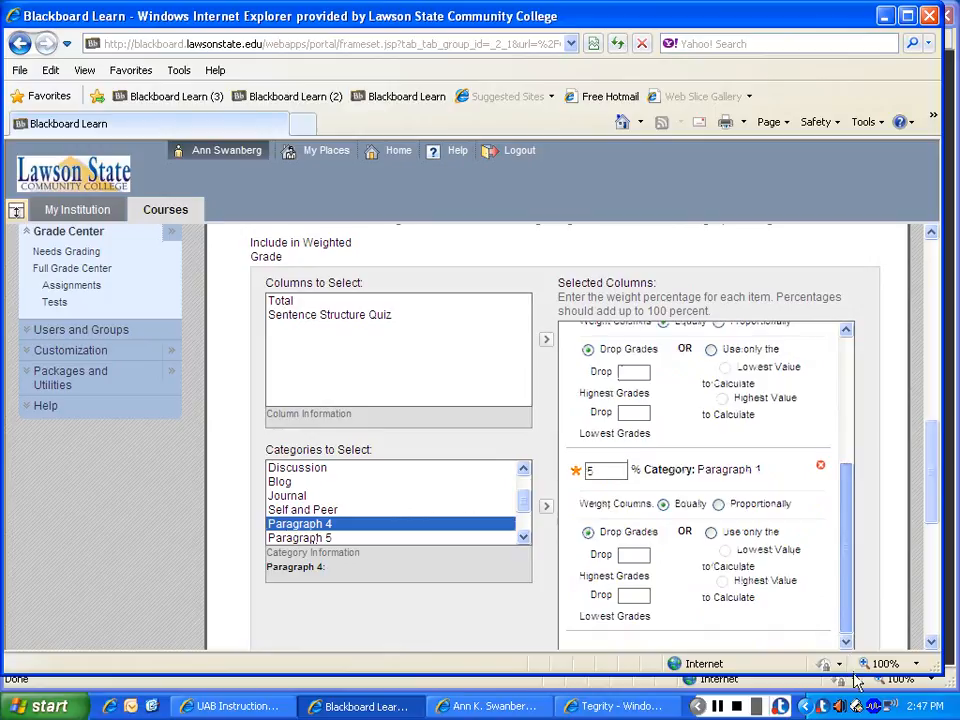
pyautogui.click(546, 505)
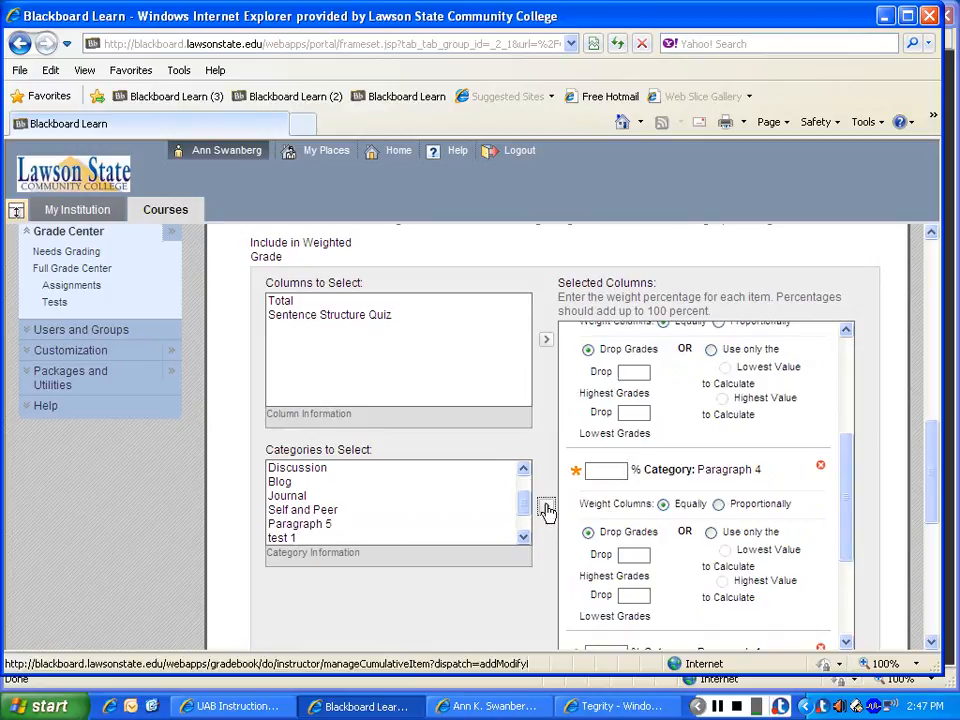
pyautogui.click(611, 467)
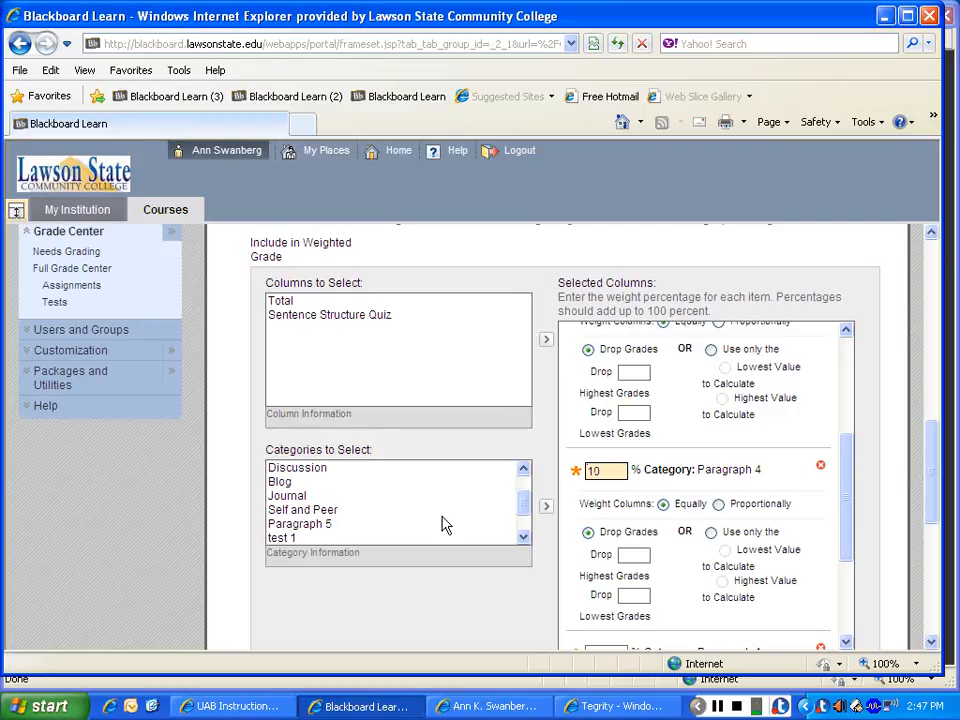
pyautogui.click(330, 524)
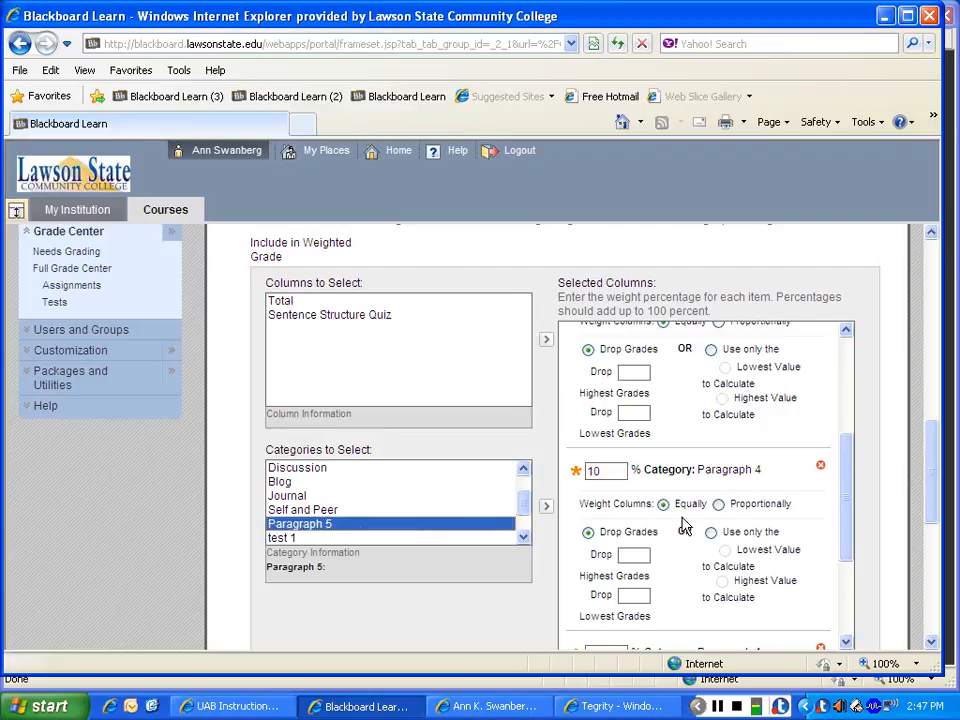
pyautogui.click(546, 505)
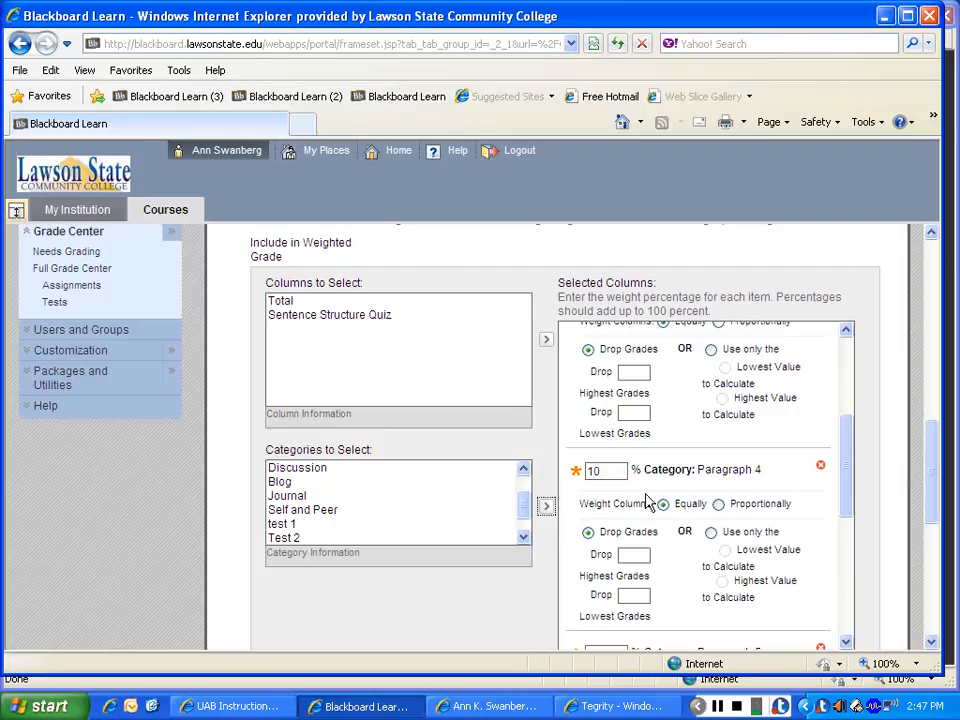
pyautogui.moveTo(849, 463); pyautogui.dragTo(860, 545)
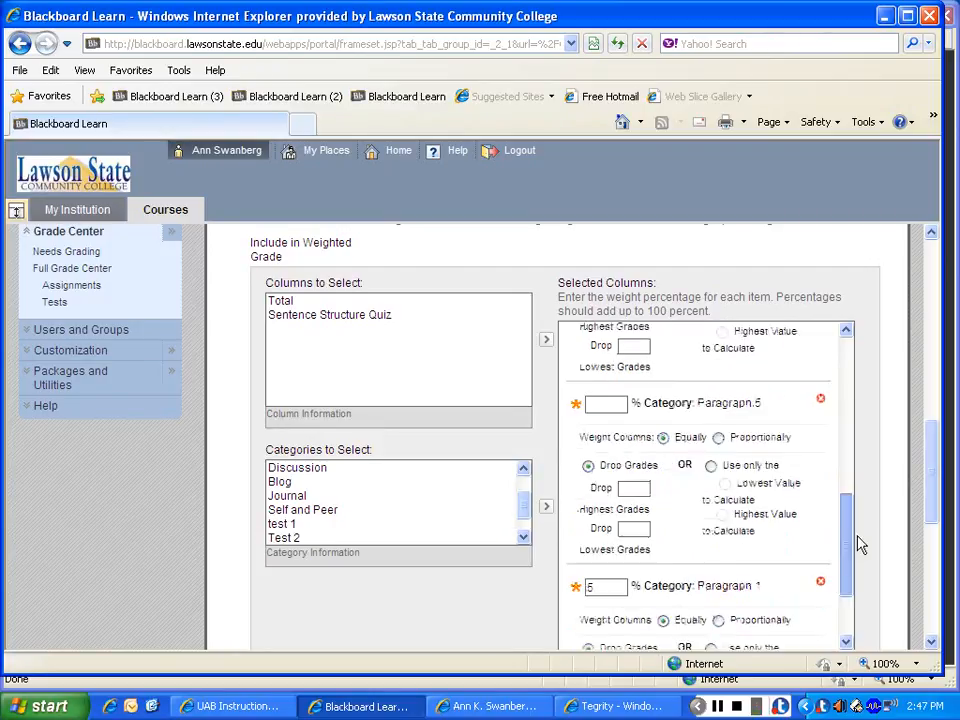
pyautogui.click(604, 403)
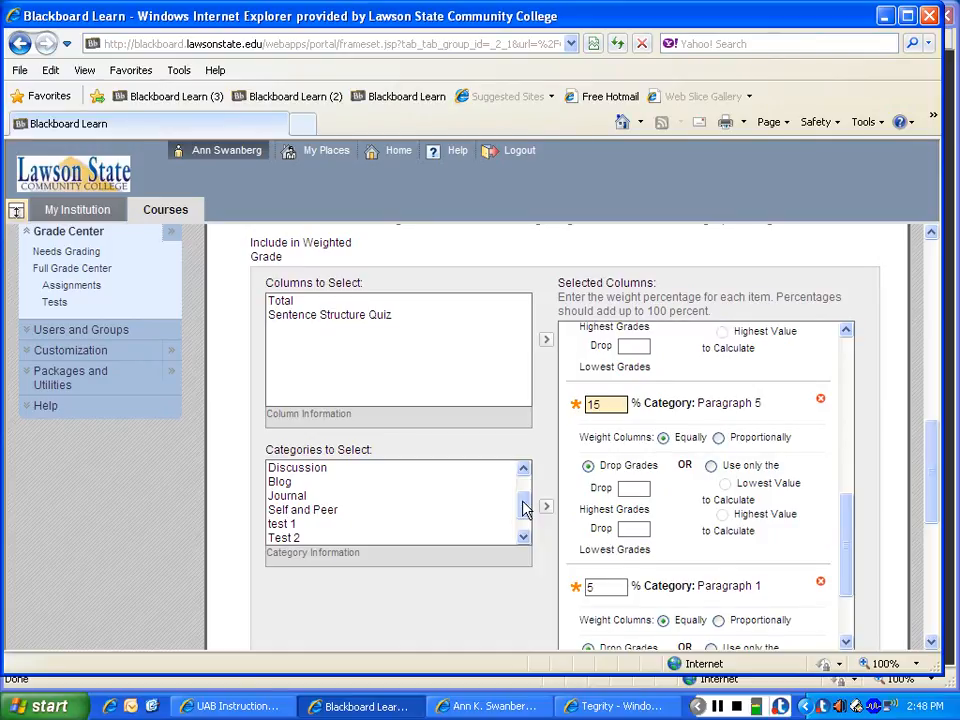
# Step: Add the "test 1" category to the weighted grade and set its weight to 10%
pyautogui.moveTo(524, 508); pyautogui.dragTo(525, 514)
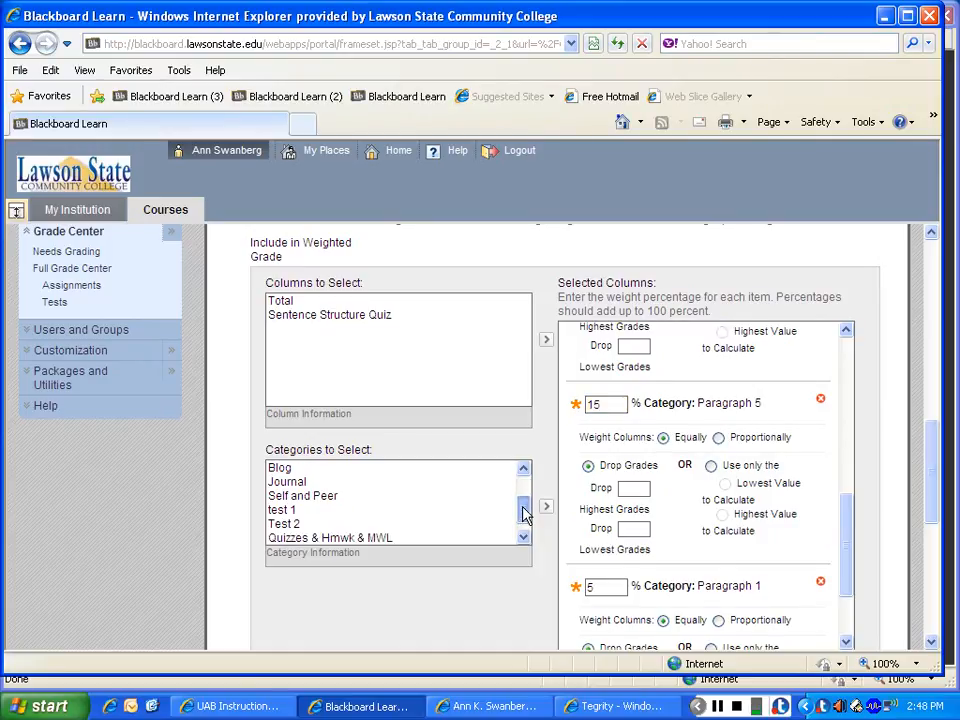
pyautogui.click(332, 511)
pyautogui.click(545, 507)
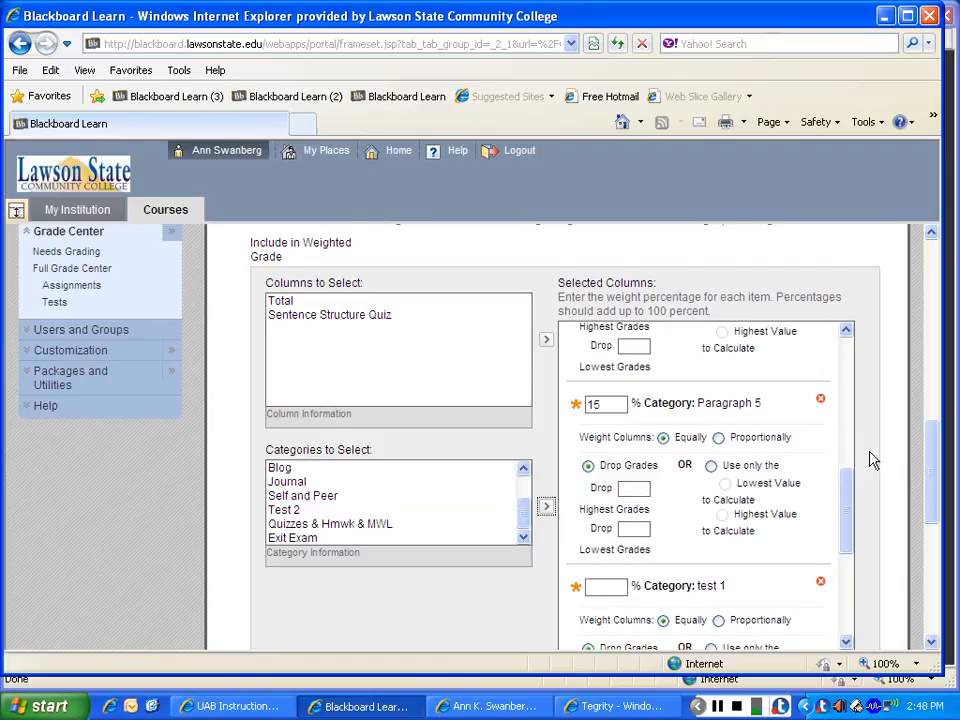
pyautogui.click(608, 590)
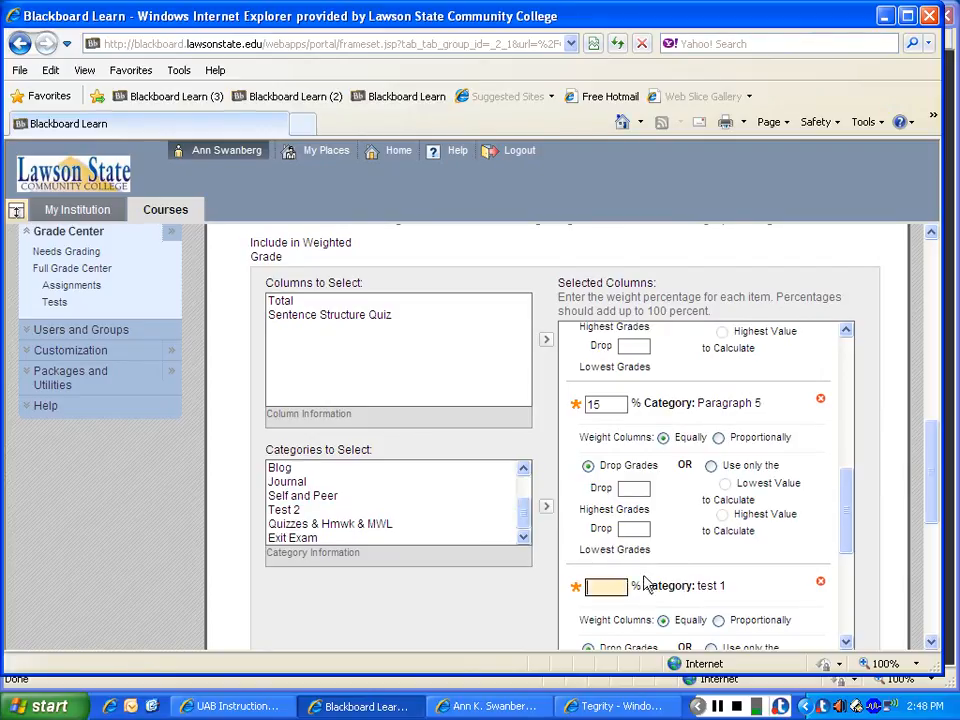
pyautogui.write('10')
# Step: Add the "Test 2" category to the weighted grade and set its weight to 15%
pyautogui.click(330, 512)
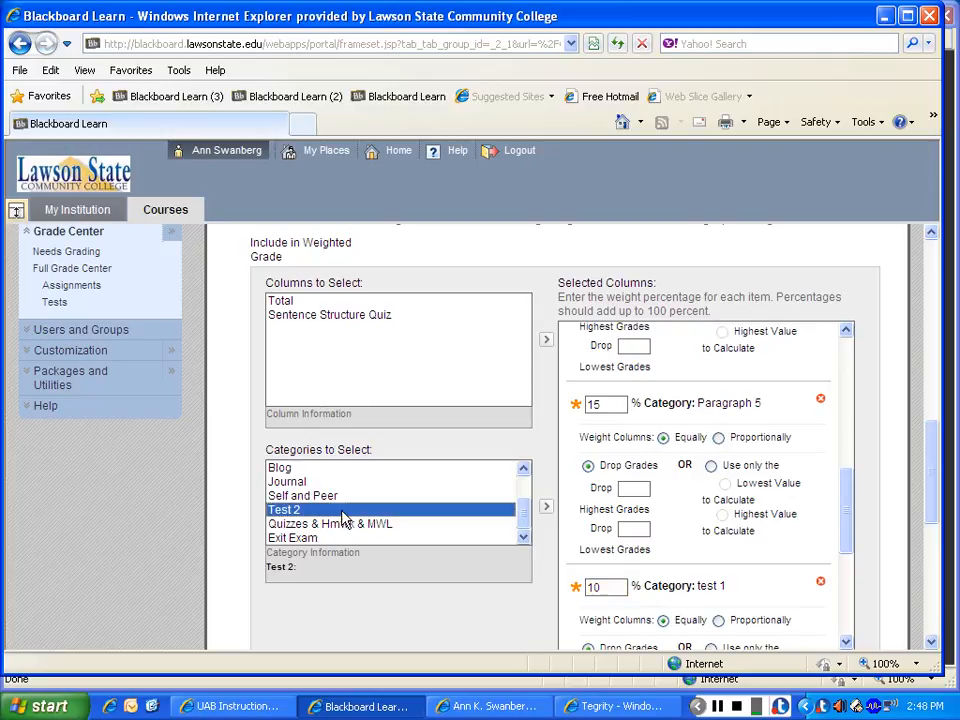
pyautogui.click(546, 506)
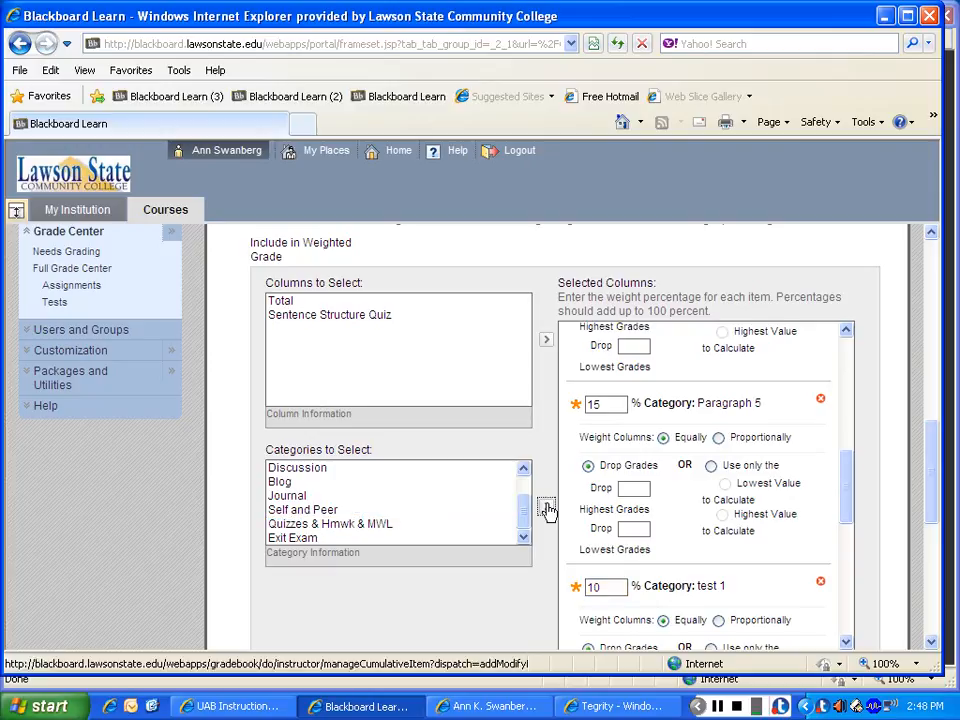
pyautogui.moveTo(853, 489); pyautogui.dragTo(855, 565)
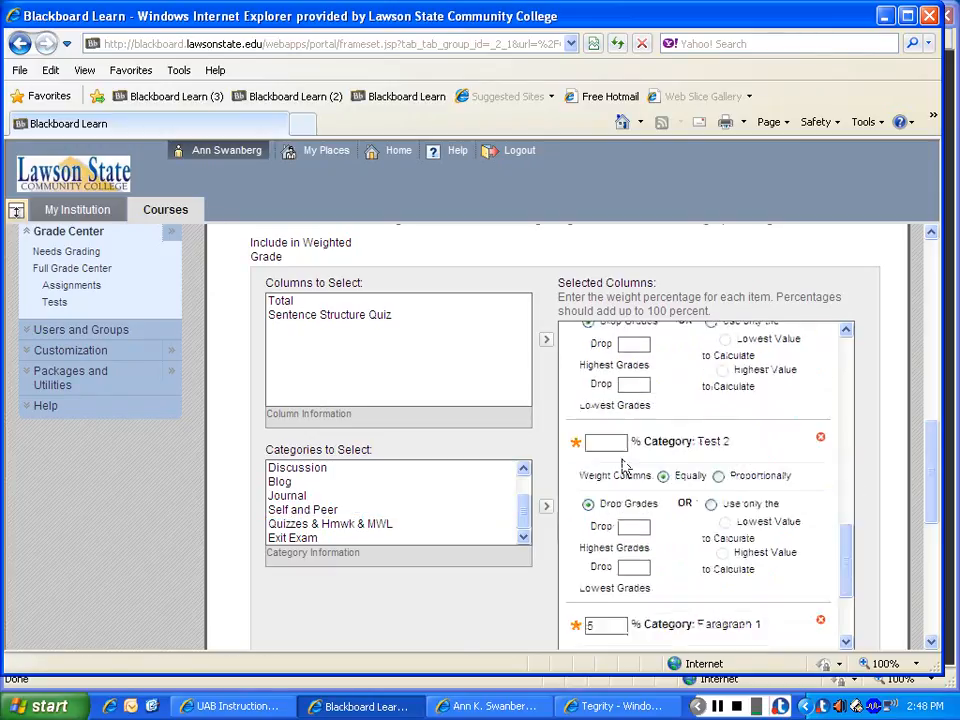
pyautogui.click(619, 438)
pyautogui.write('15')
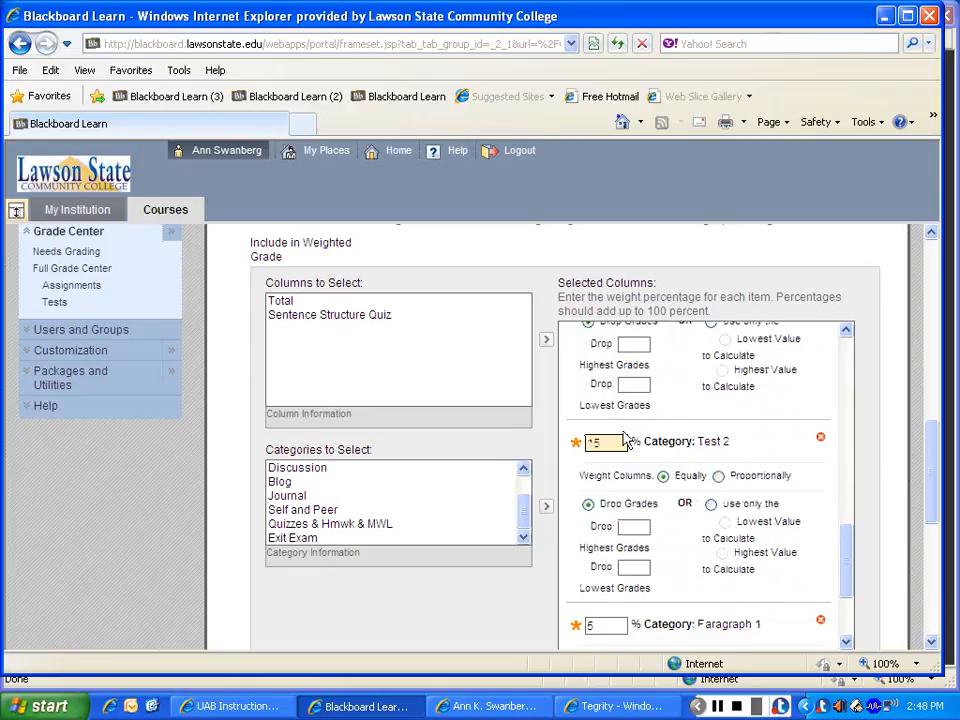
# Step: Add the "Quizzes & Hmwk & MWL" category to the weighted grade and set its weight to 15%
pyautogui.click(352, 524)
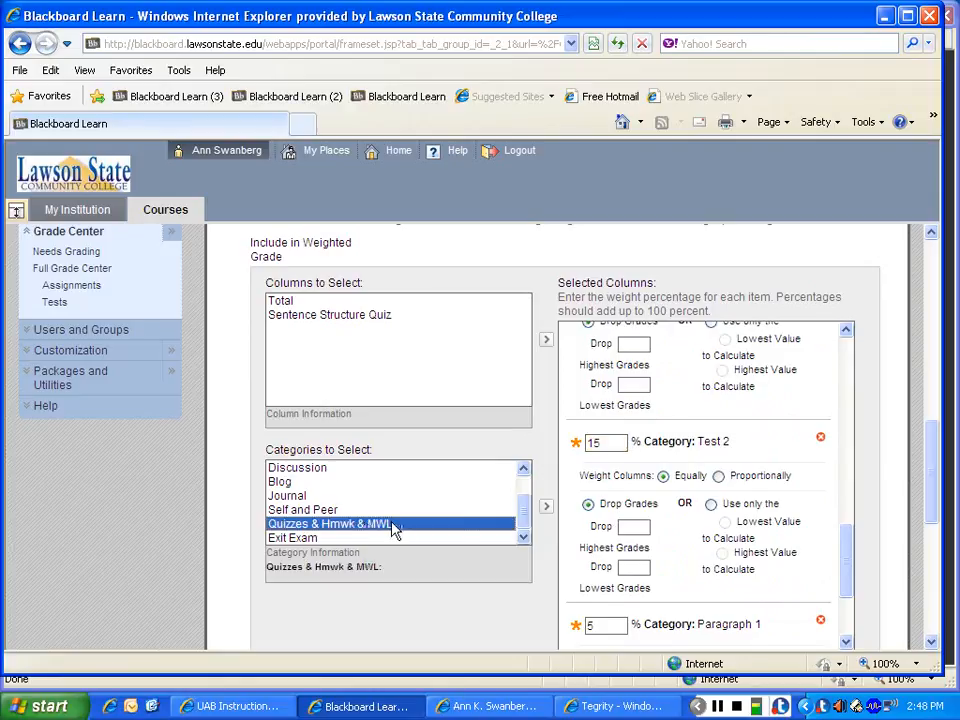
pyautogui.click(546, 506)
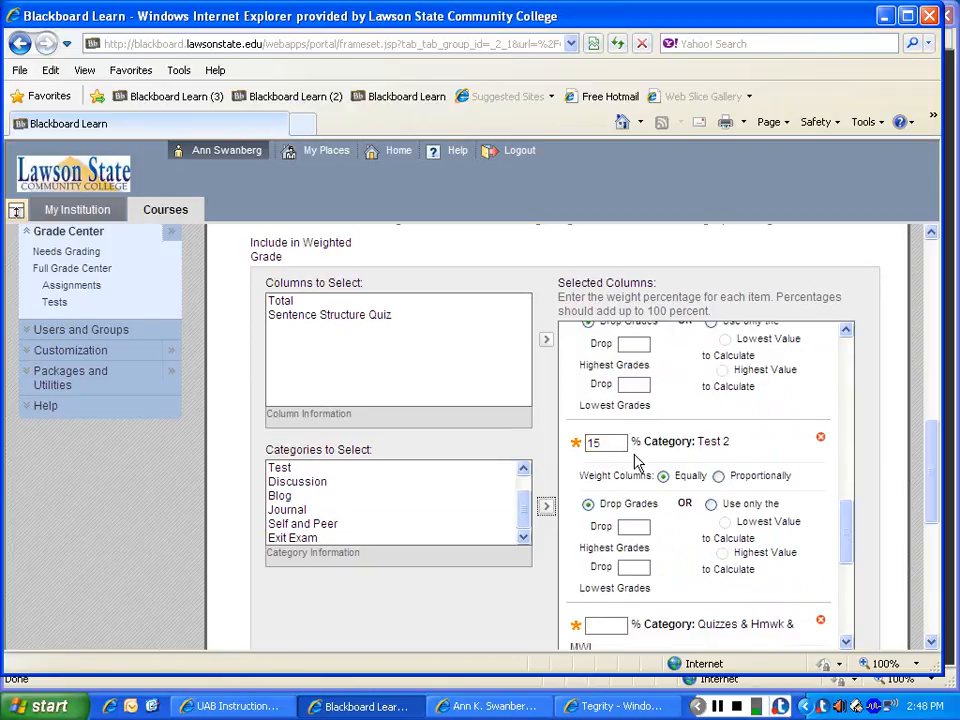
pyautogui.scroll(-3, 855, 517)
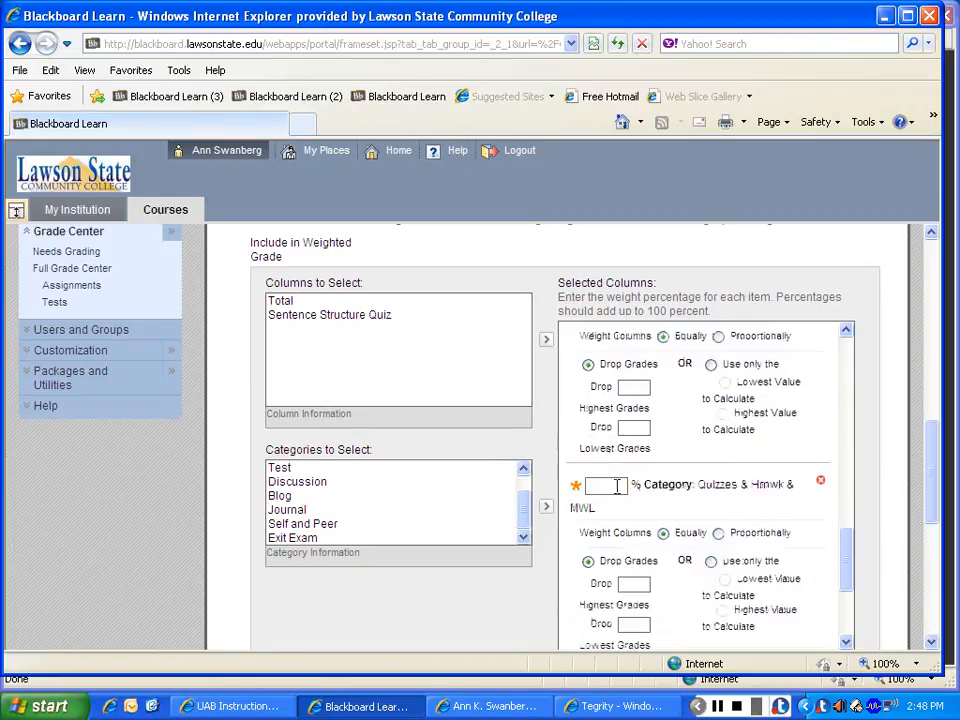
pyautogui.click(622, 486)
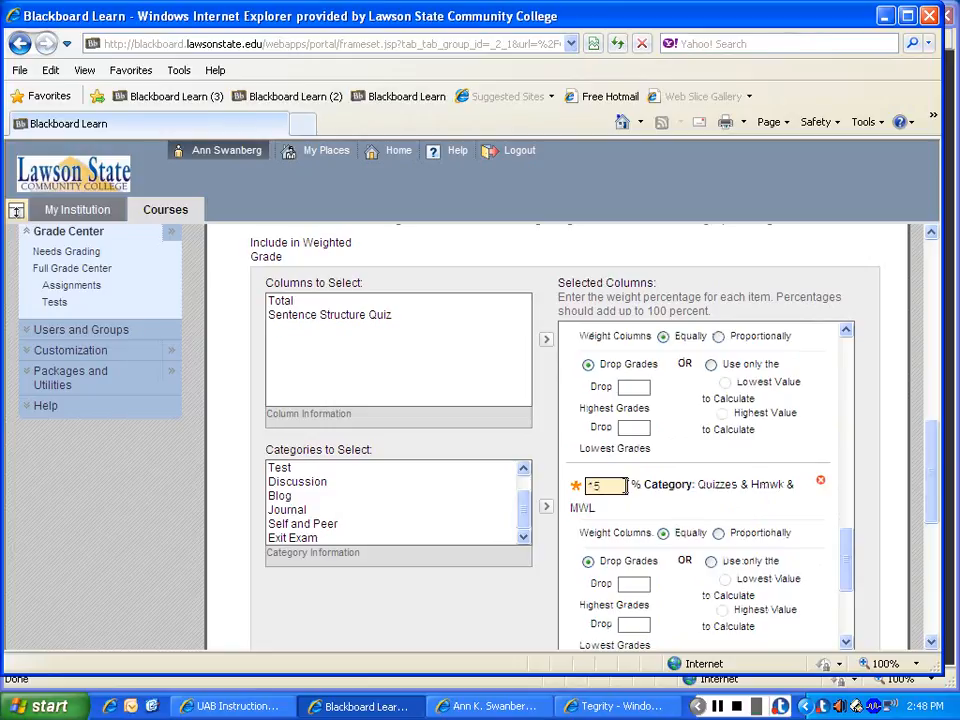
# Step: Add the Exit Exam category to the weighted grade and set its weight to 10%
pyautogui.click(400, 538)
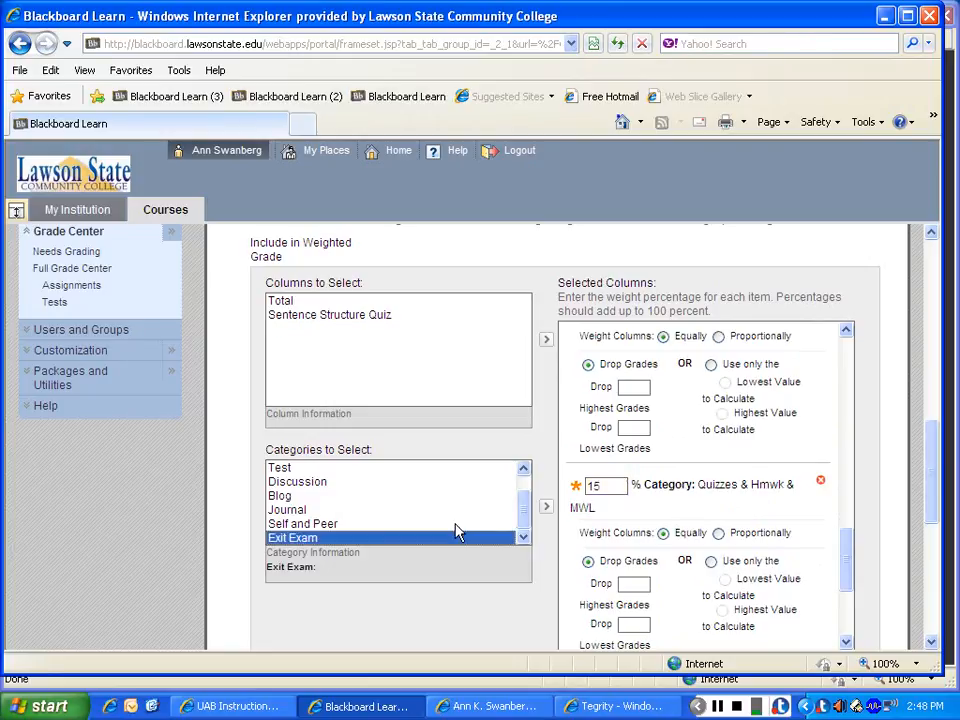
pyautogui.click(546, 506)
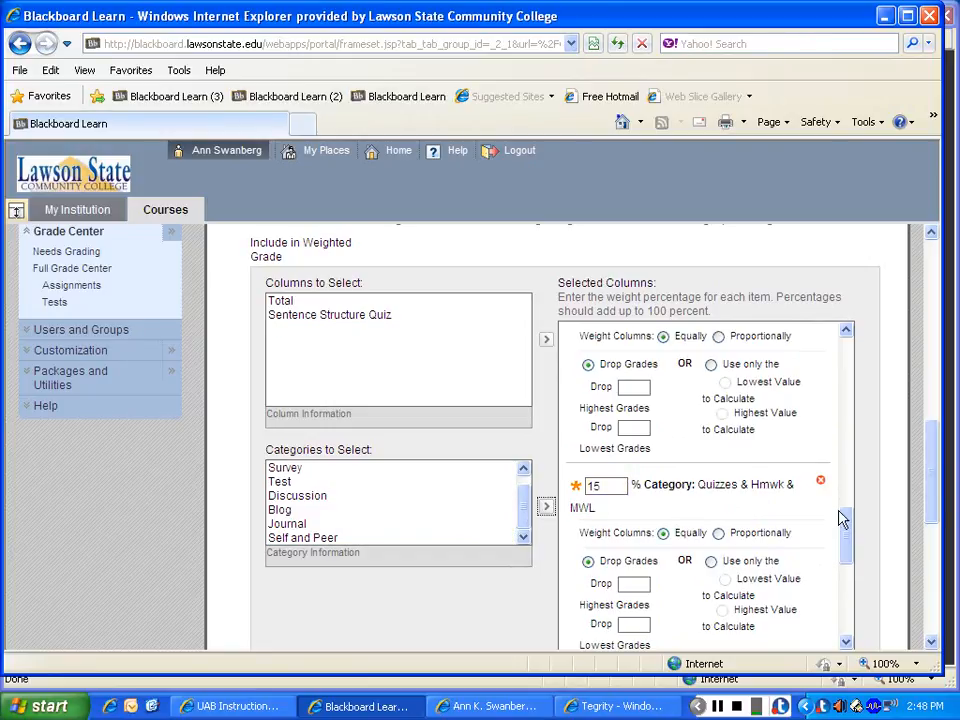
pyautogui.moveTo(842, 520); pyautogui.dragTo(847, 345)
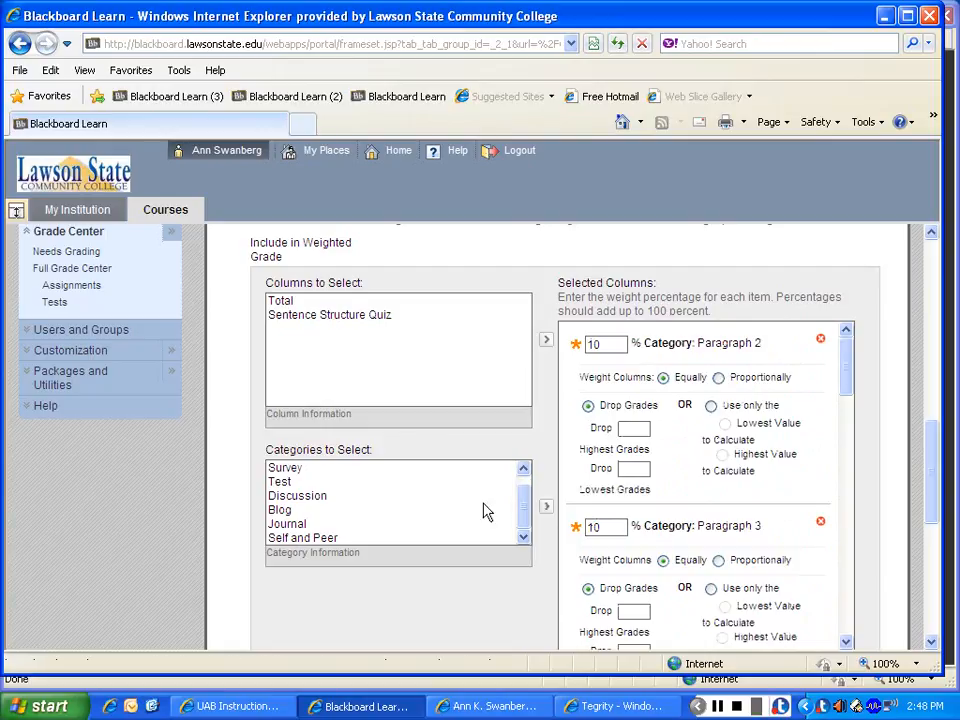
pyautogui.moveTo(848, 372); pyautogui.dragTo(851, 596)
pyautogui.click(612, 483)
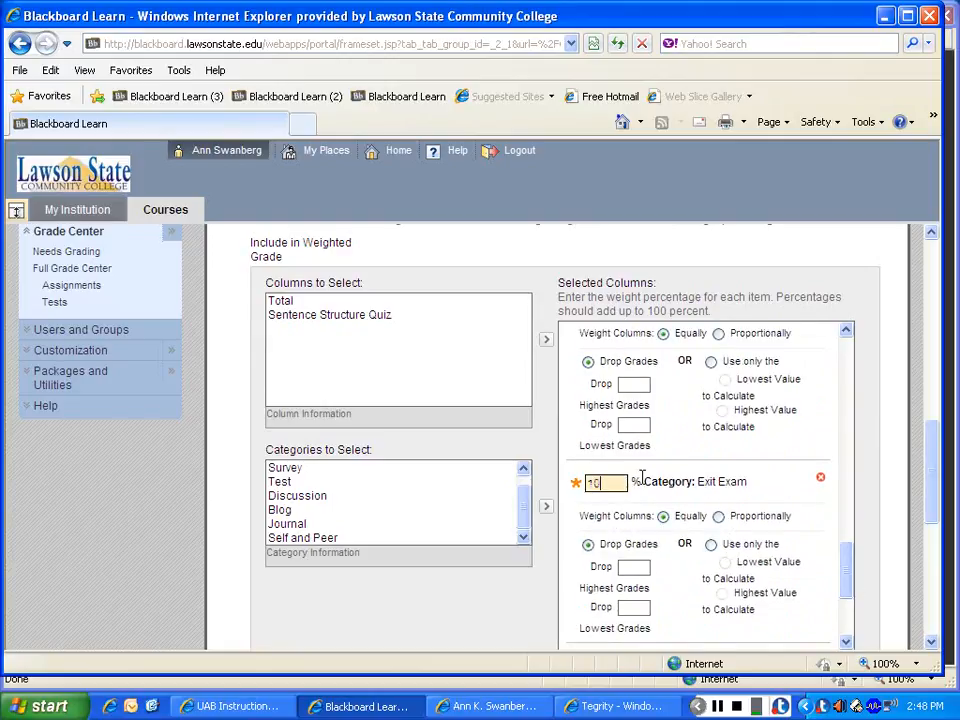
# Step: Review the total weight and column options, and submit the edited weighted GRADE column
pyautogui.moveTo(848, 550); pyautogui.dragTo(846, 601)
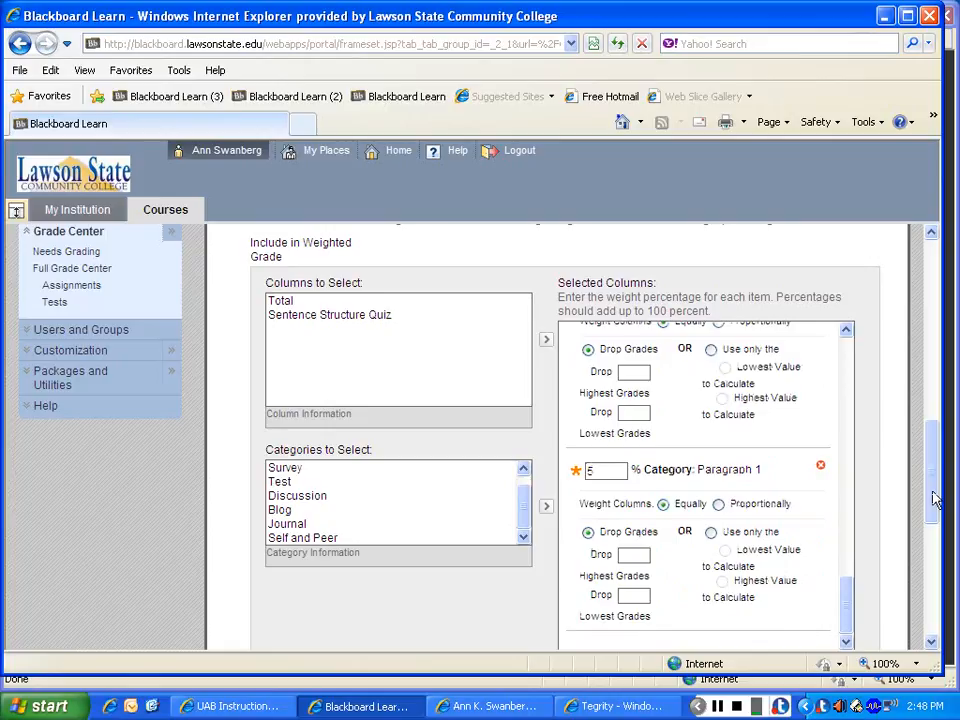
pyautogui.moveTo(933, 495); pyautogui.dragTo(928, 589)
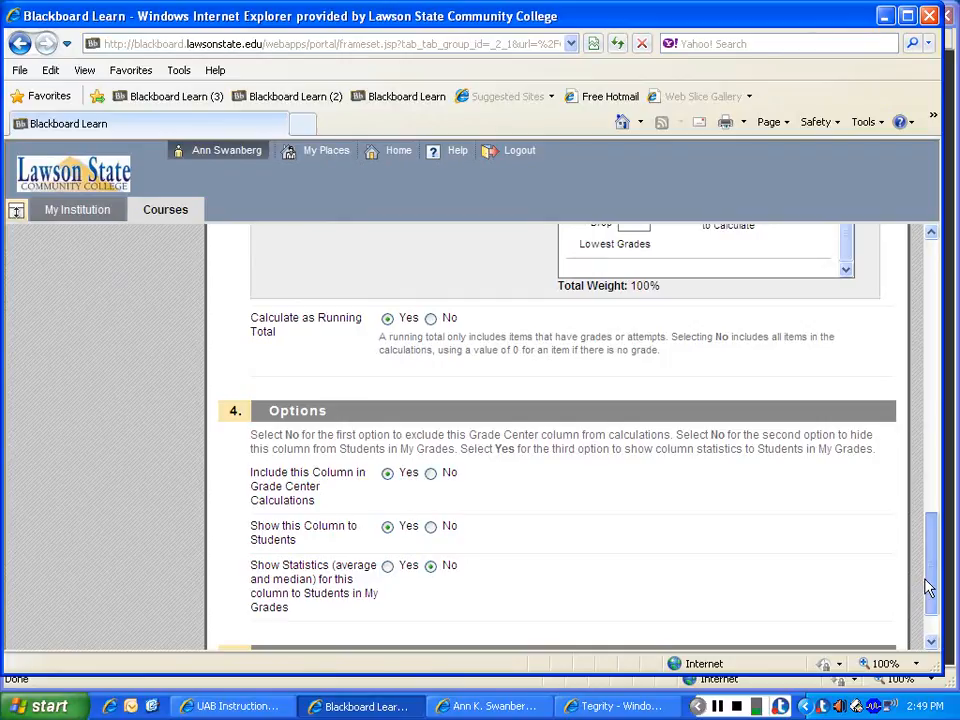
pyautogui.moveTo(928, 589); pyautogui.dragTo(928, 592)
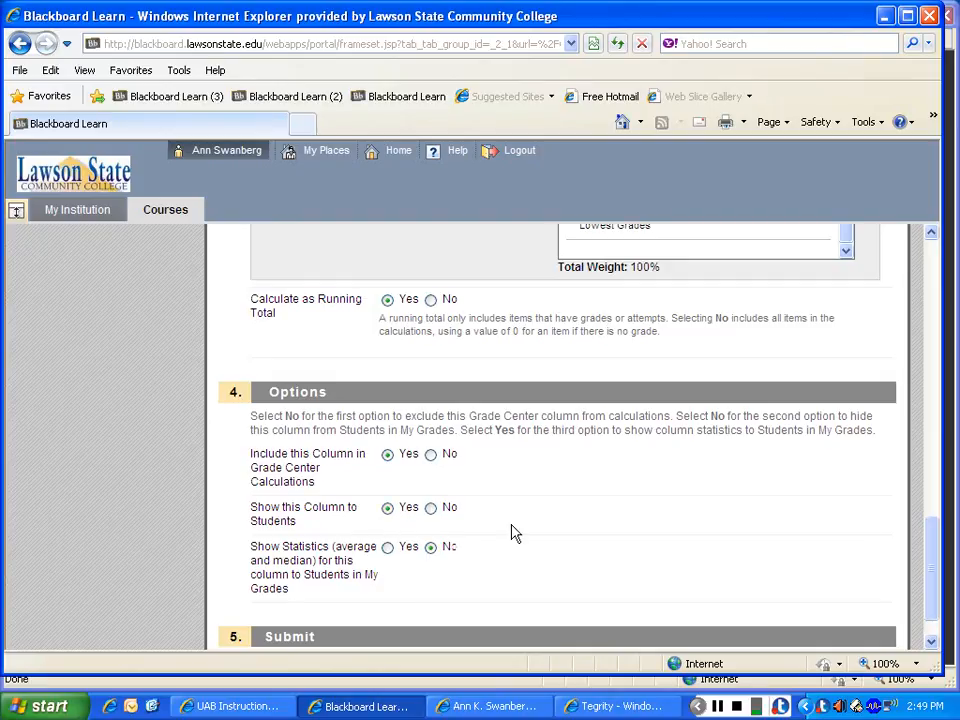
pyautogui.scroll(-1, 943, 549)
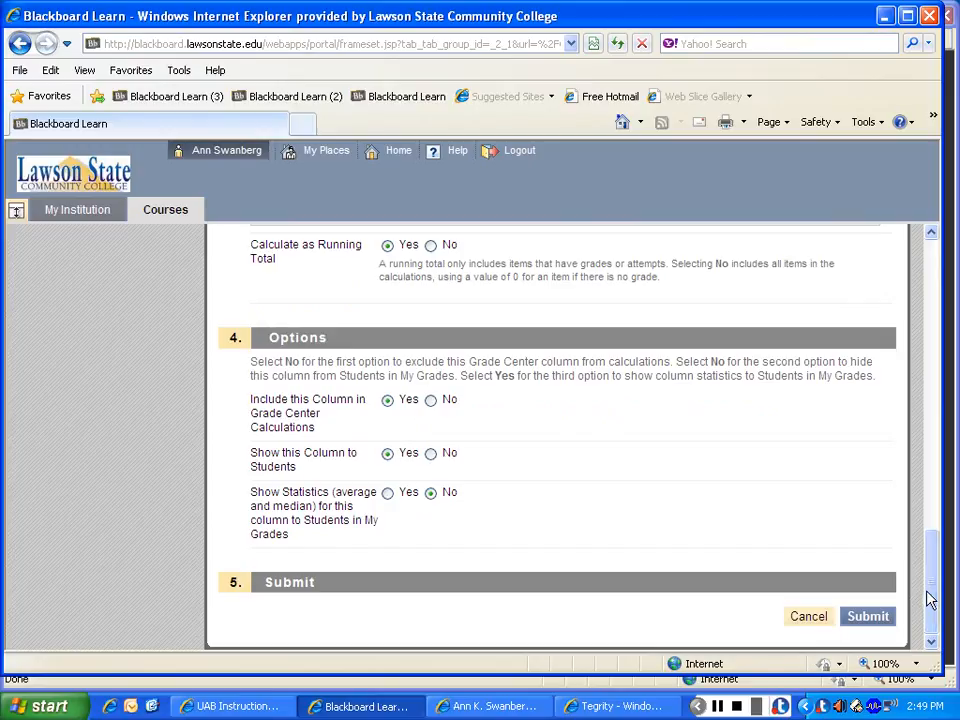
pyautogui.click(868, 616)
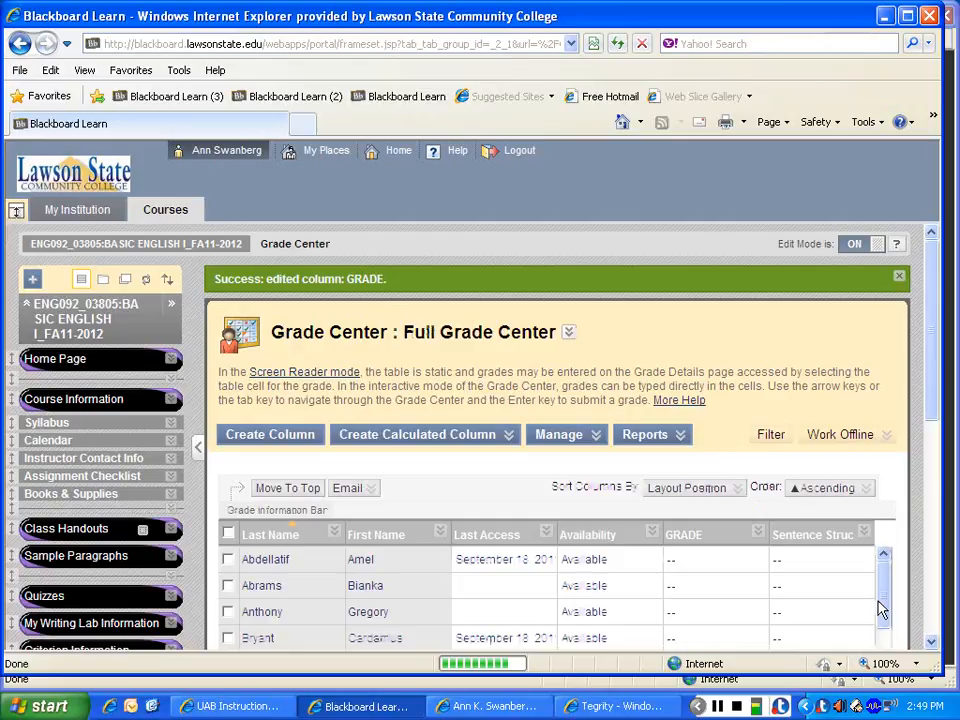
# Step: Create a new grade column in the Full Grade Center and name it "Body Paragraph 1"
pyautogui.moveTo(928, 317); pyautogui.dragTo(940, 396)
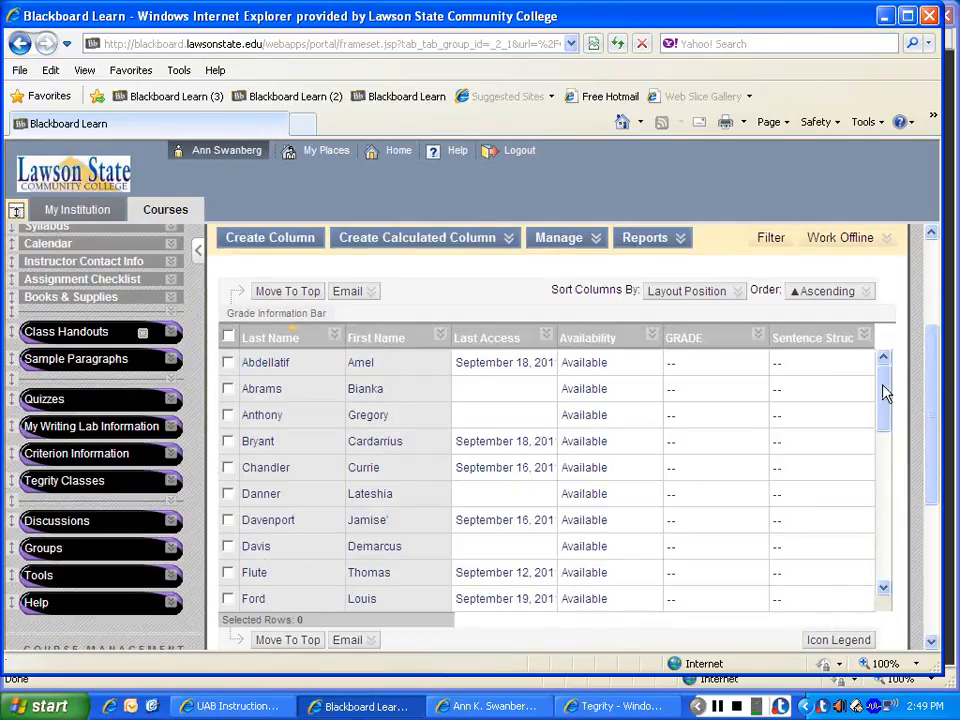
pyautogui.scroll(2, 943, 386)
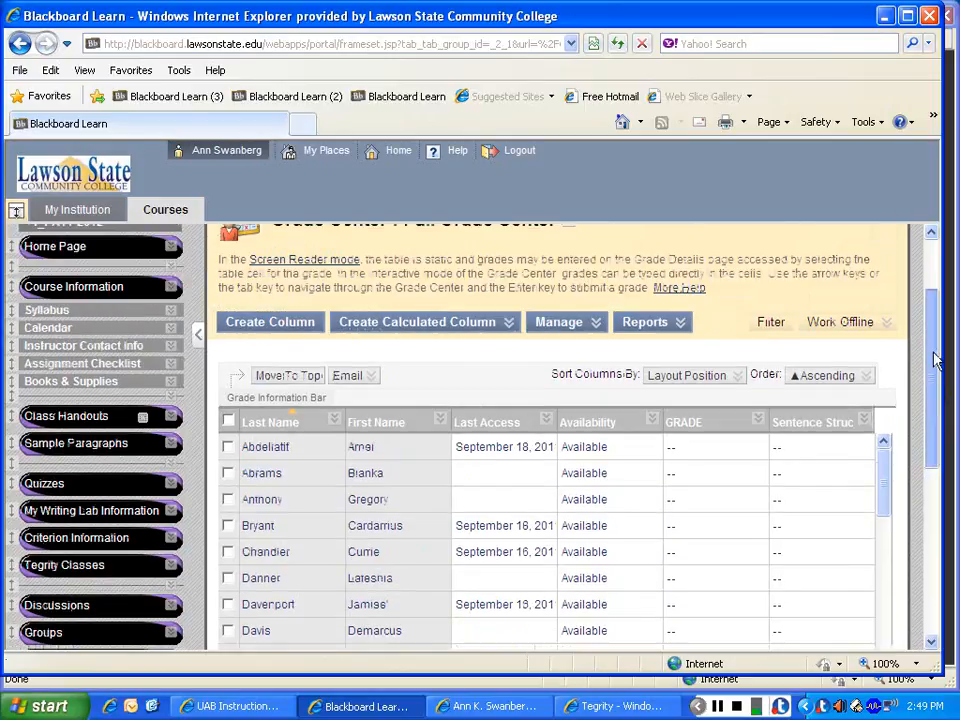
pyautogui.click(282, 328)
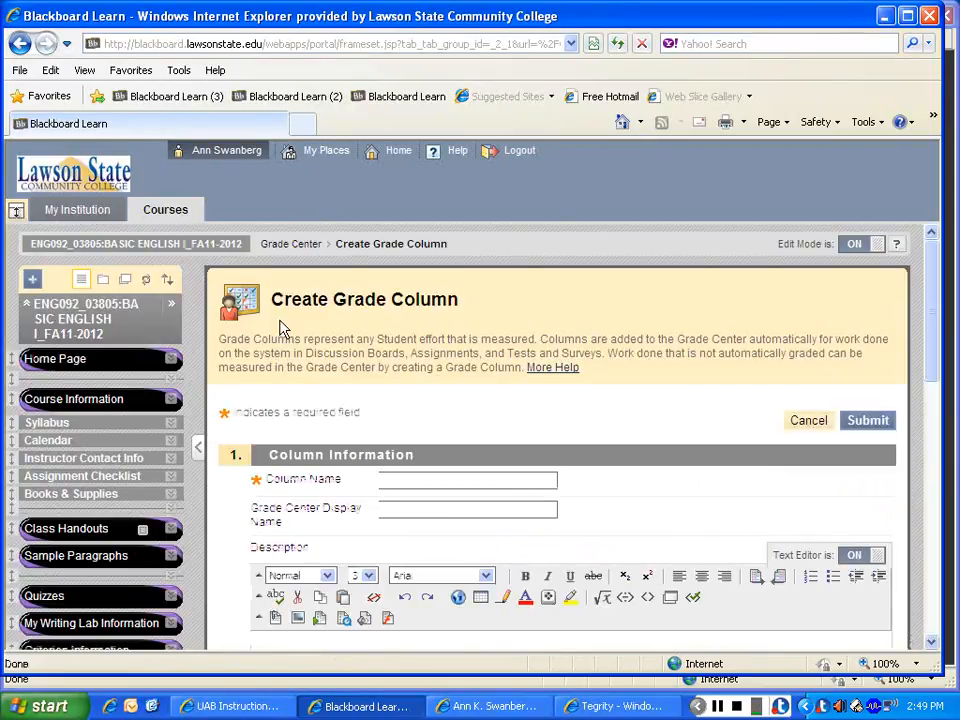
pyautogui.click(412, 480)
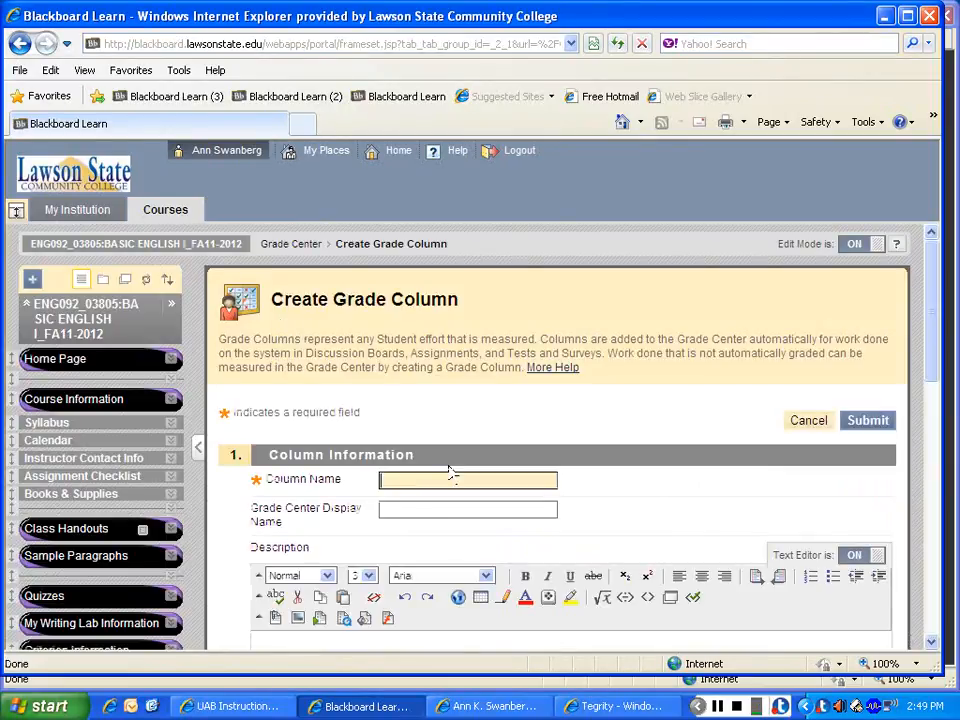
pyautogui.write('Body')
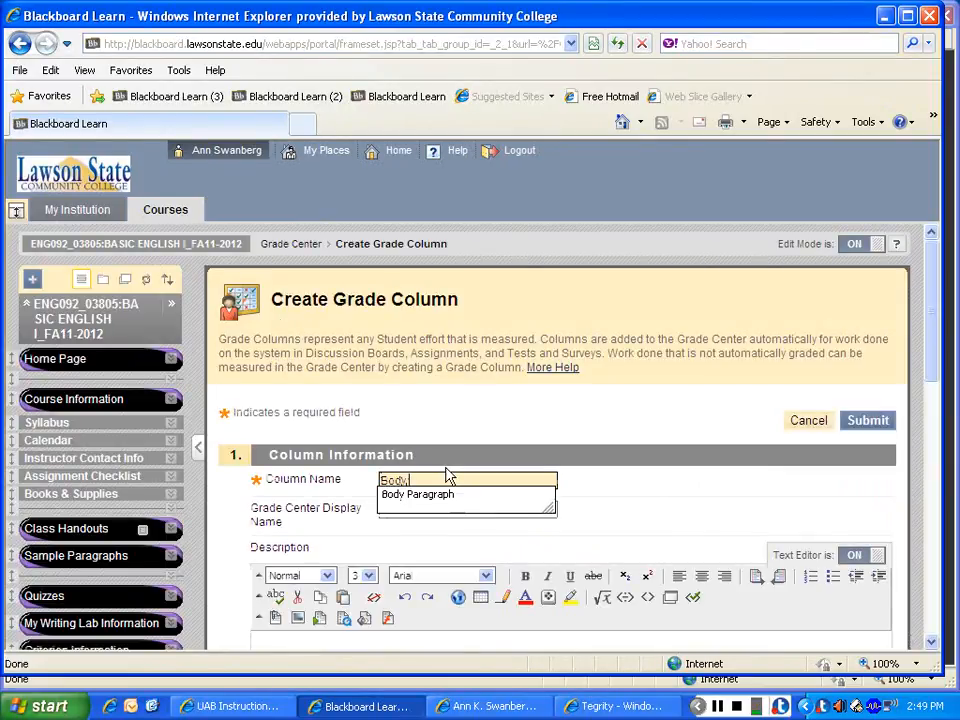
pyautogui.write(' Paragraph ')
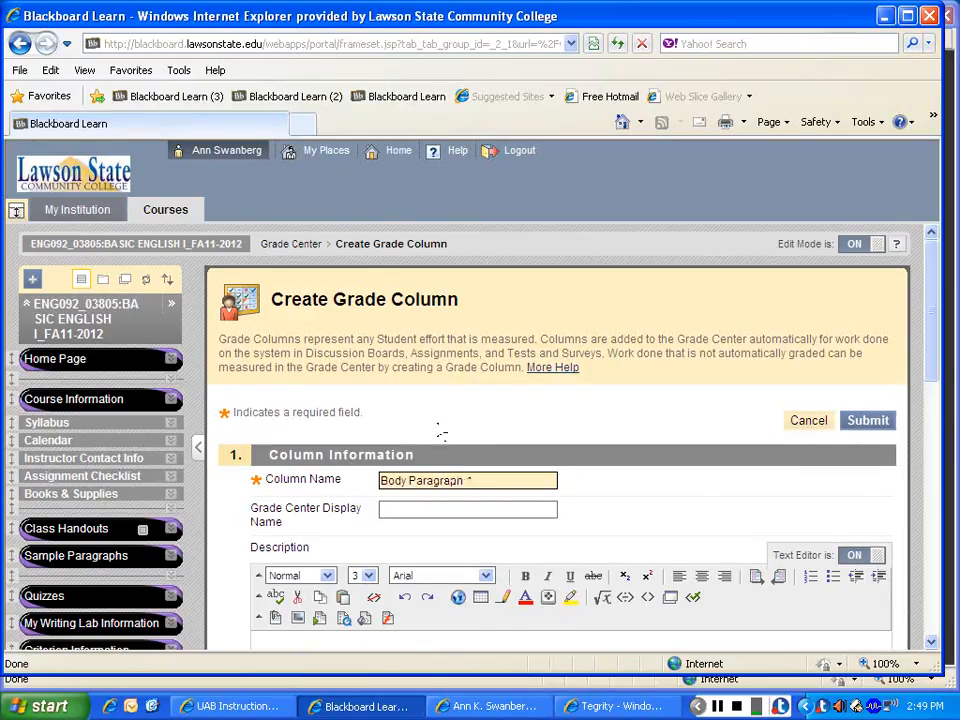
pyautogui.write('1')
# Step: Enter "Body Paragraph" as the new column's Grade Center display name
pyautogui.scroll(-1, 903, 333)
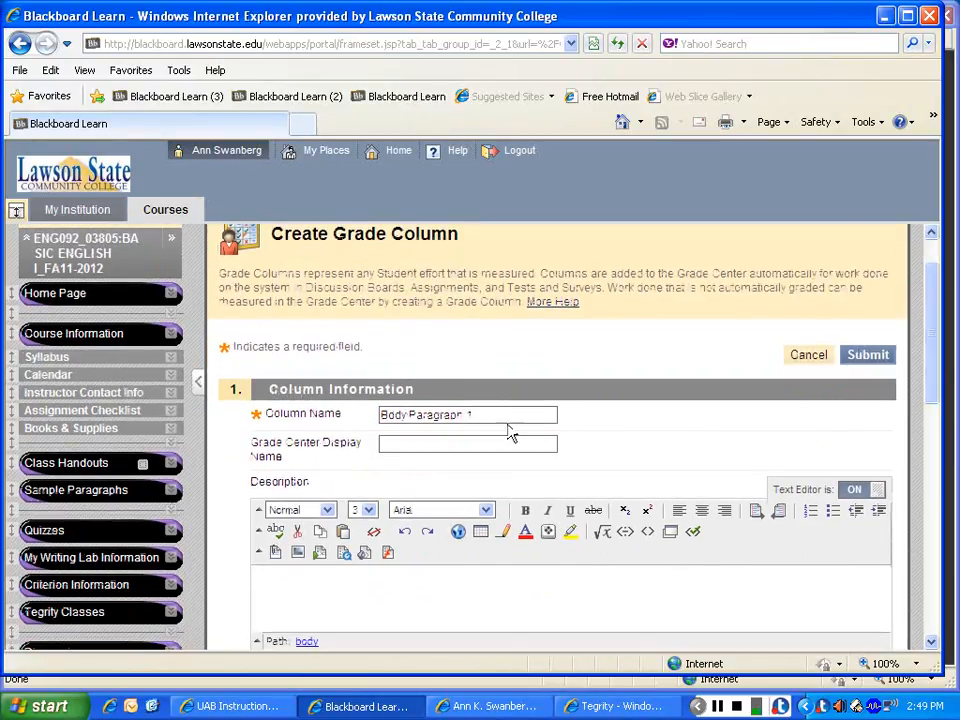
pyautogui.click(499, 444)
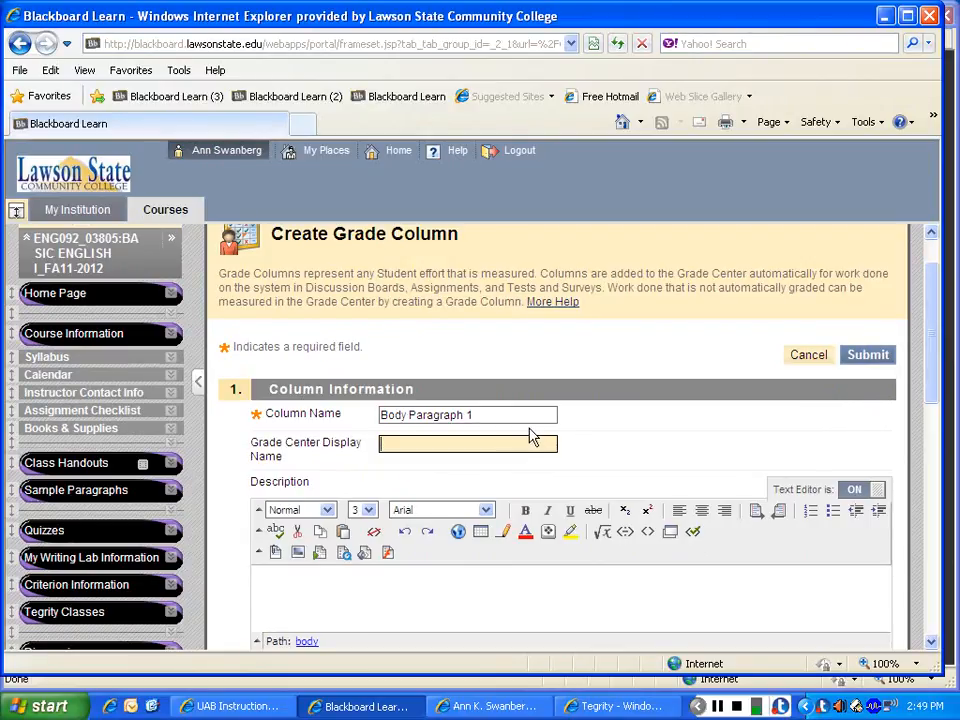
pyautogui.write('Body (')
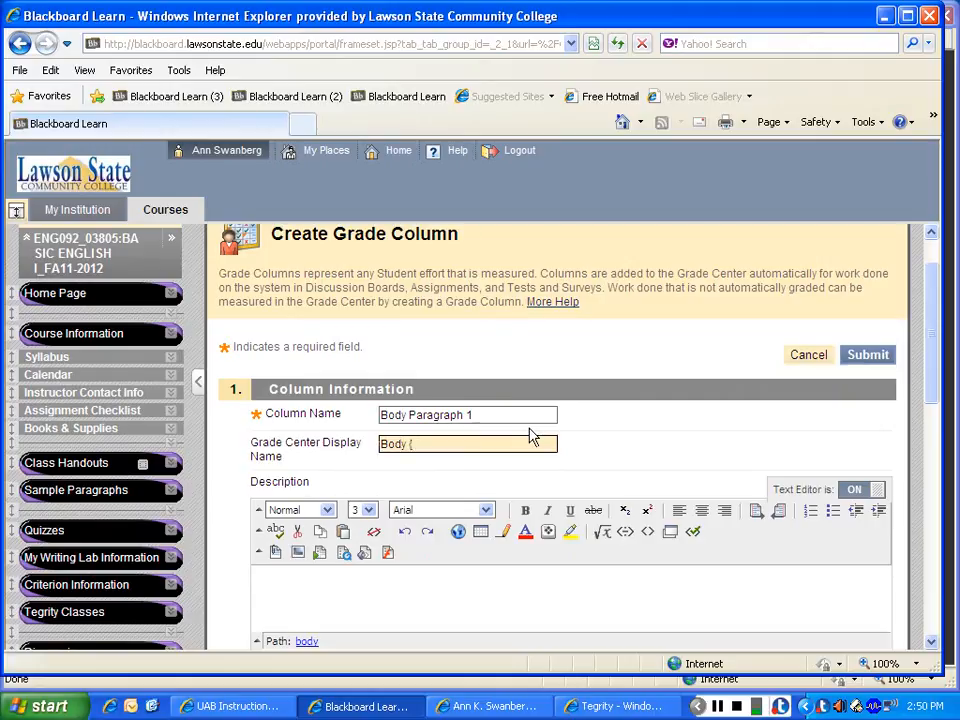
pyautogui.press('BackSpace')
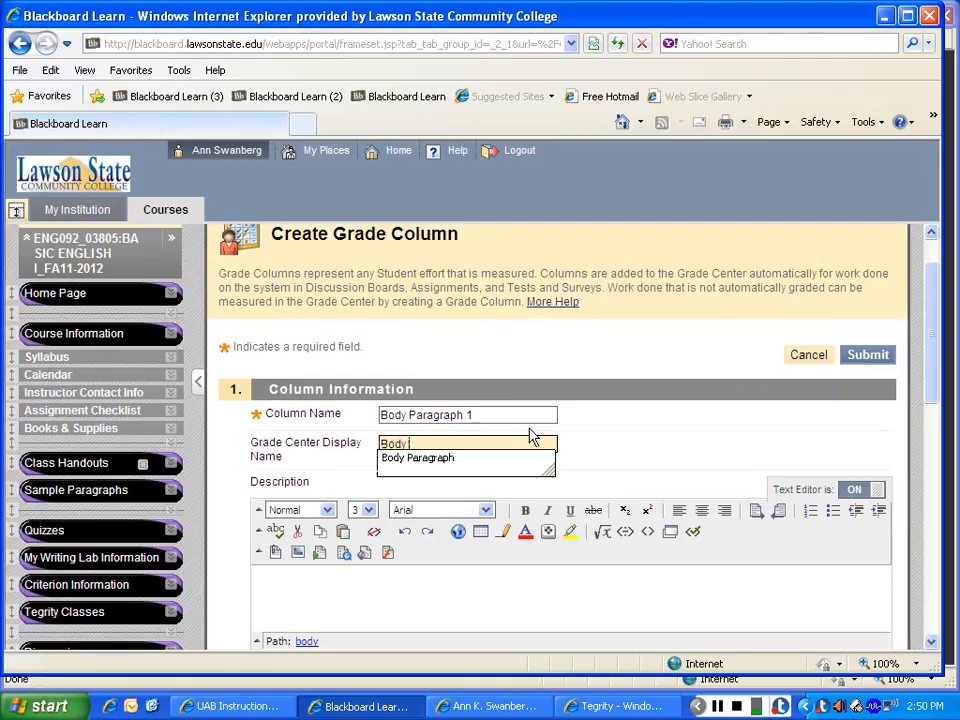
pyautogui.write('Paragraph')
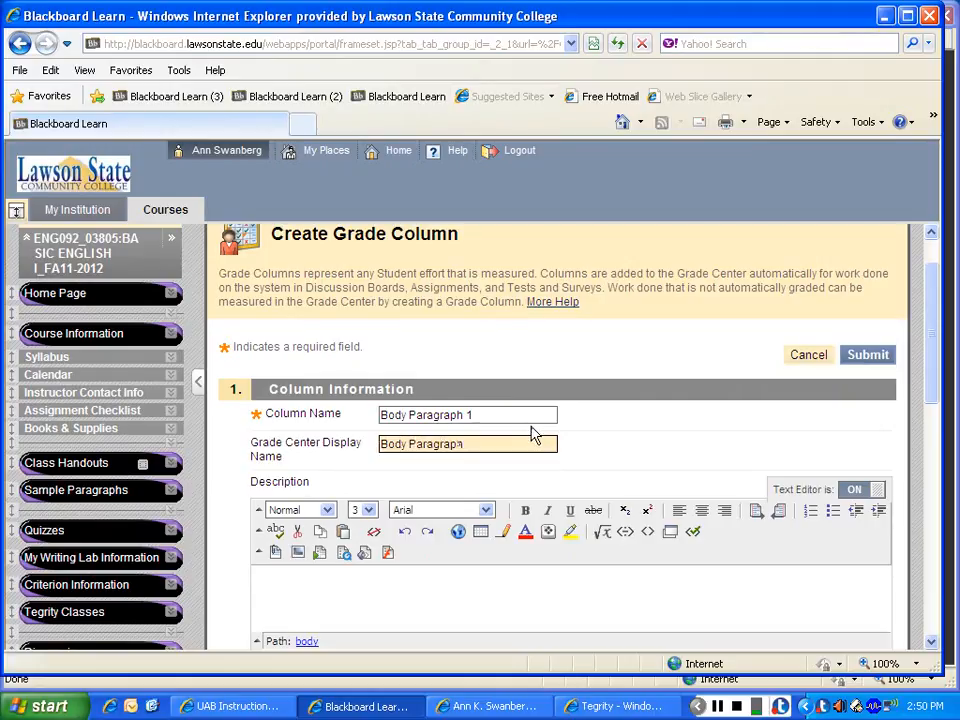
# Step: Set the new column's primary display to Score and its secondary display to Letter
pyautogui.scroll(-3, 932, 317)
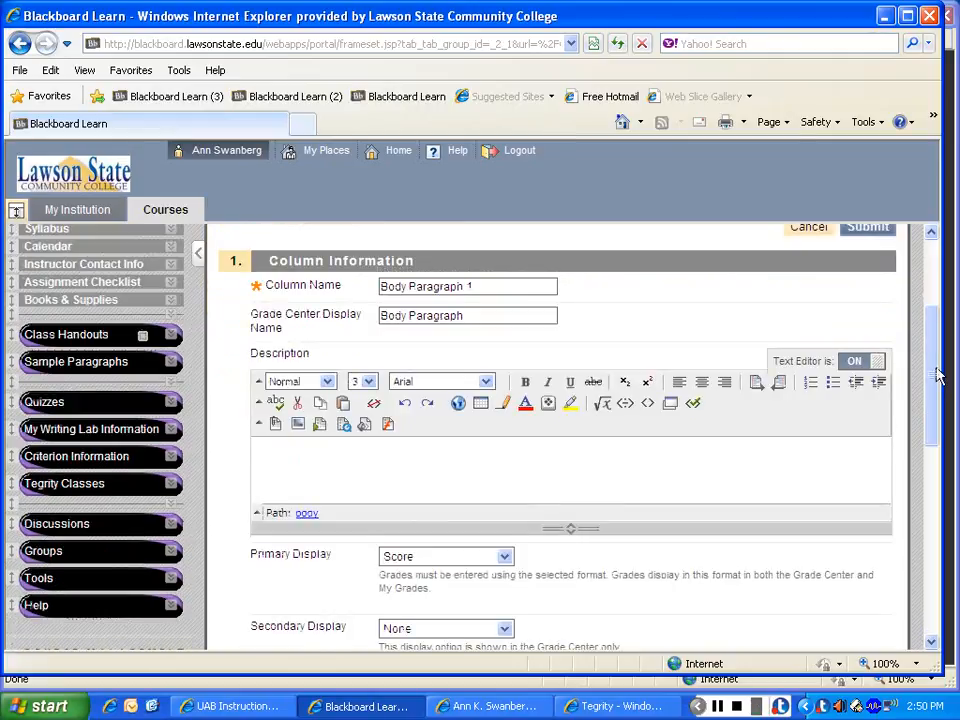
pyautogui.scroll(-2, 936, 385)
pyautogui.click(505, 453)
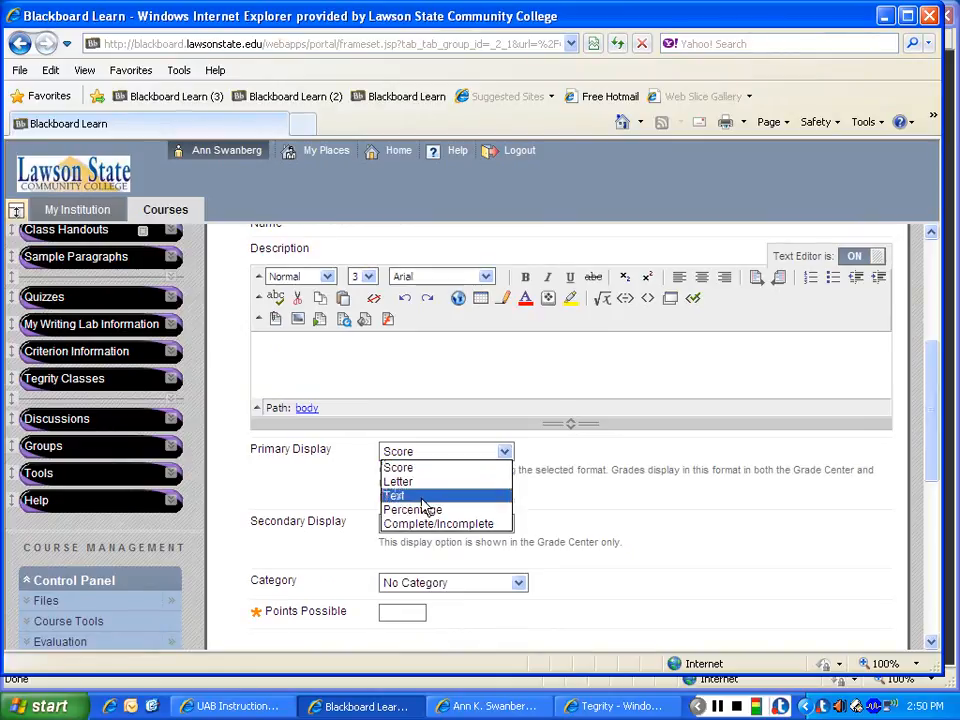
pyautogui.click(436, 468)
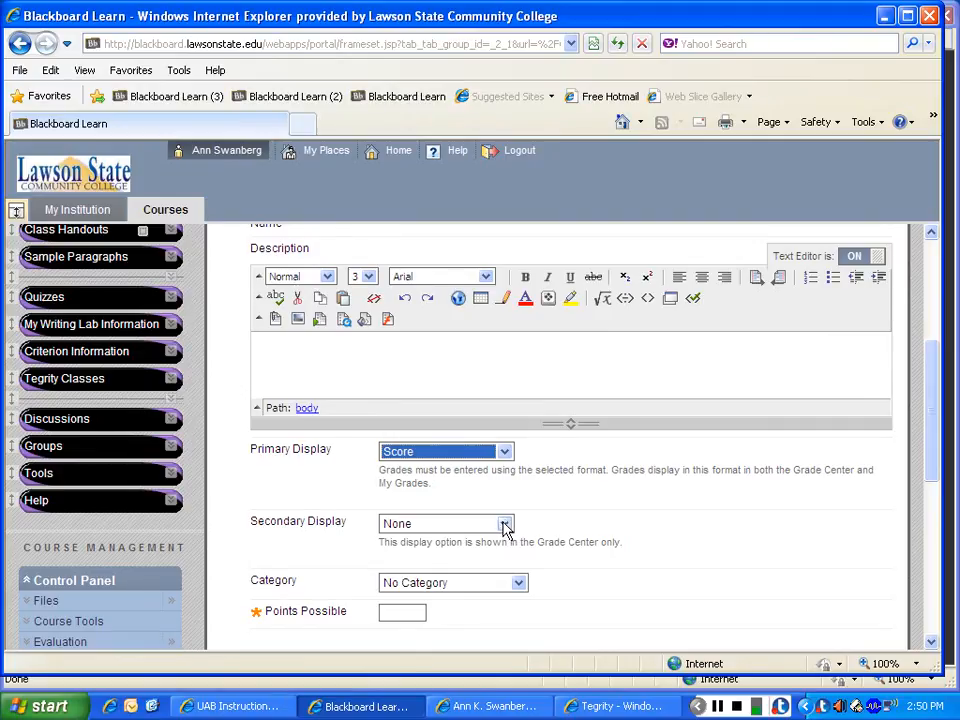
pyautogui.click(505, 527)
pyautogui.click(456, 553)
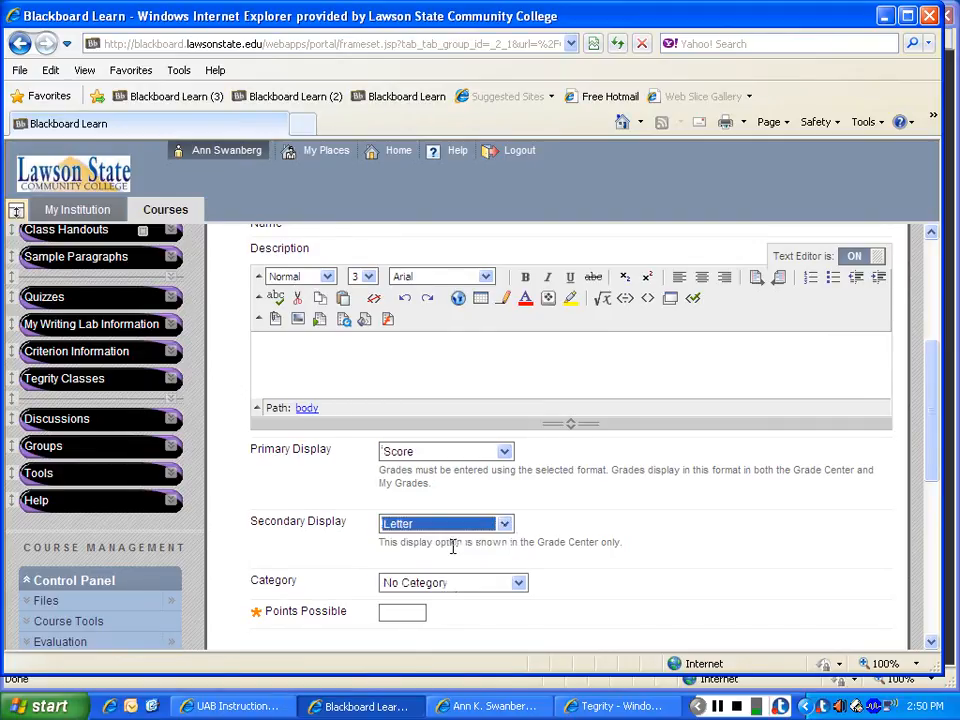
# Step: Assign the new column to the Paragraph 1 category with 50 points possible and submit it
pyautogui.scroll(-2, 518, 480)
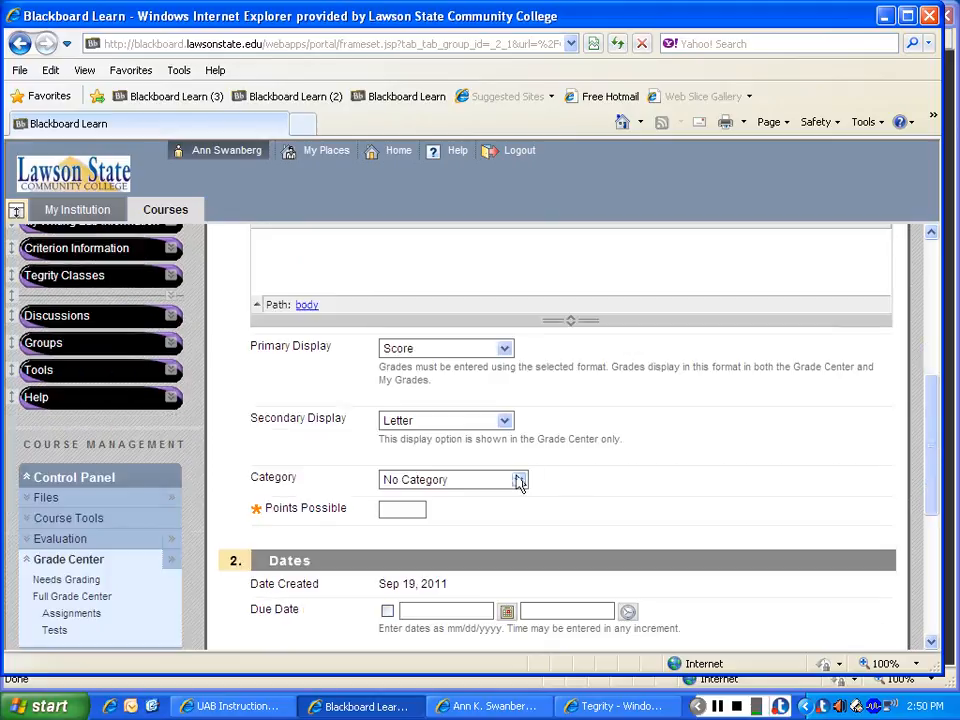
pyautogui.click(519, 481)
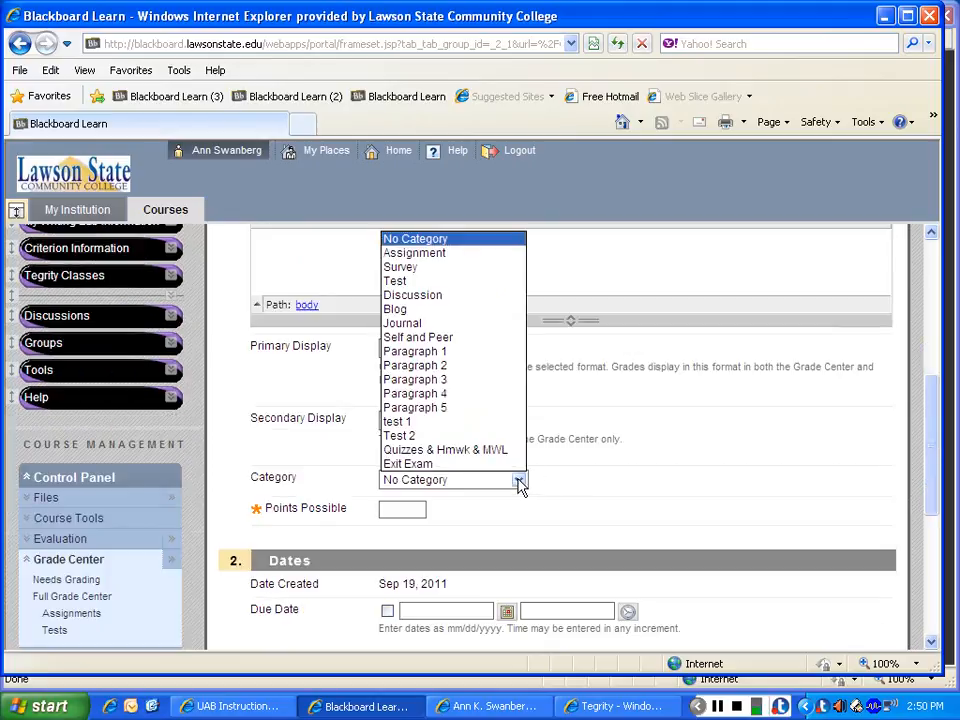
pyautogui.click(450, 351)
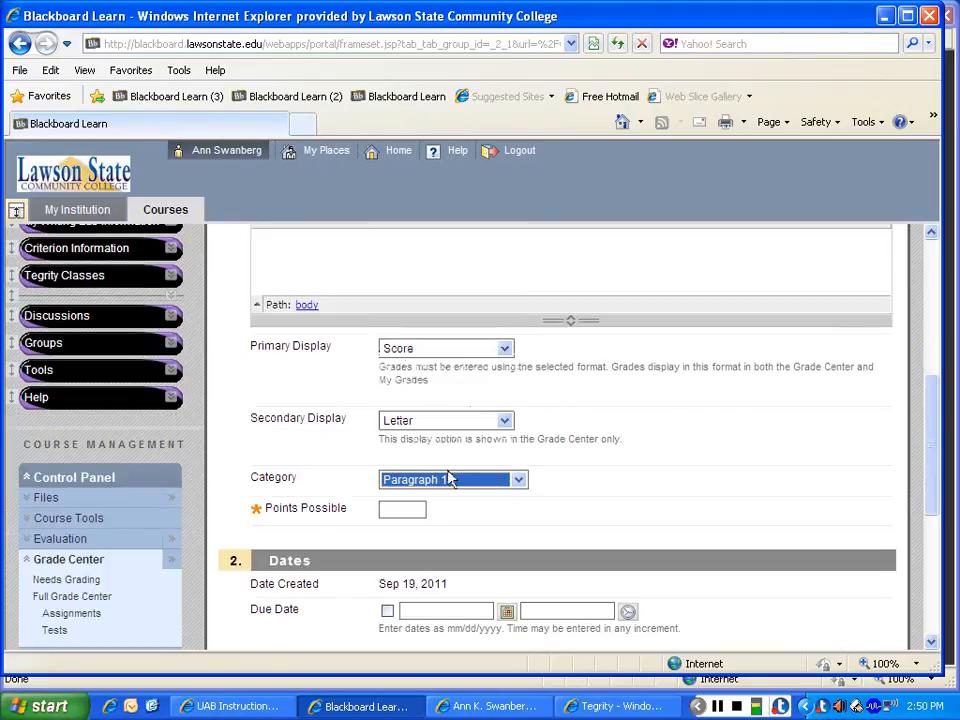
pyautogui.press('Tab')
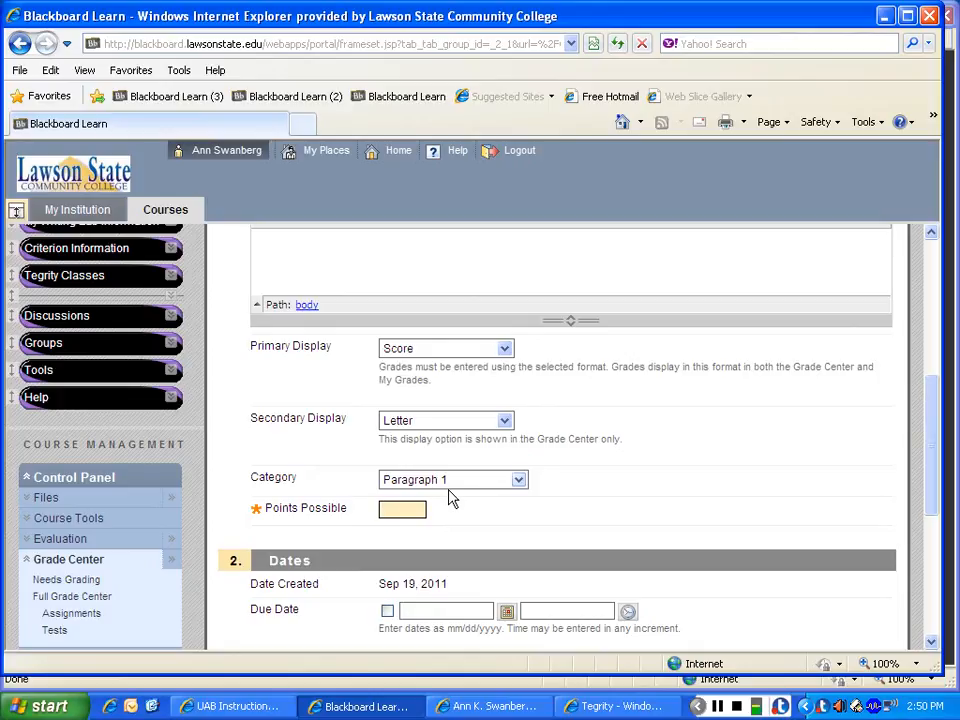
pyautogui.write('50')
pyautogui.moveTo(930, 424); pyautogui.dragTo(928, 570)
pyautogui.click(866, 618)
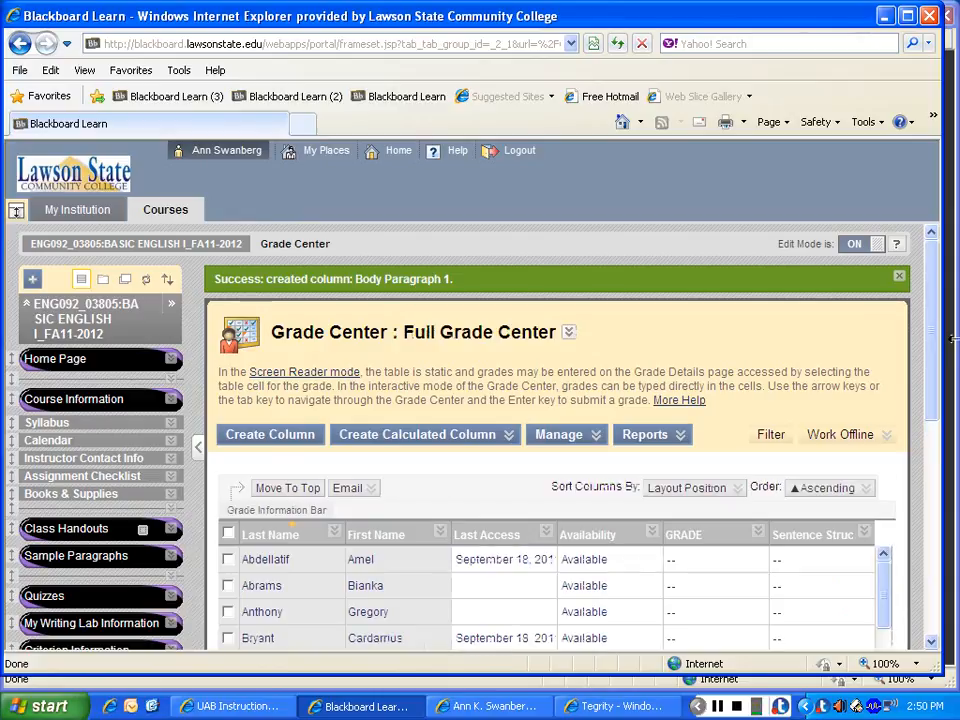
# Step: Enter a score of 50 for the first listed student in the Body Paragraph column
pyautogui.moveTo(933, 266); pyautogui.dragTo(935, 322)
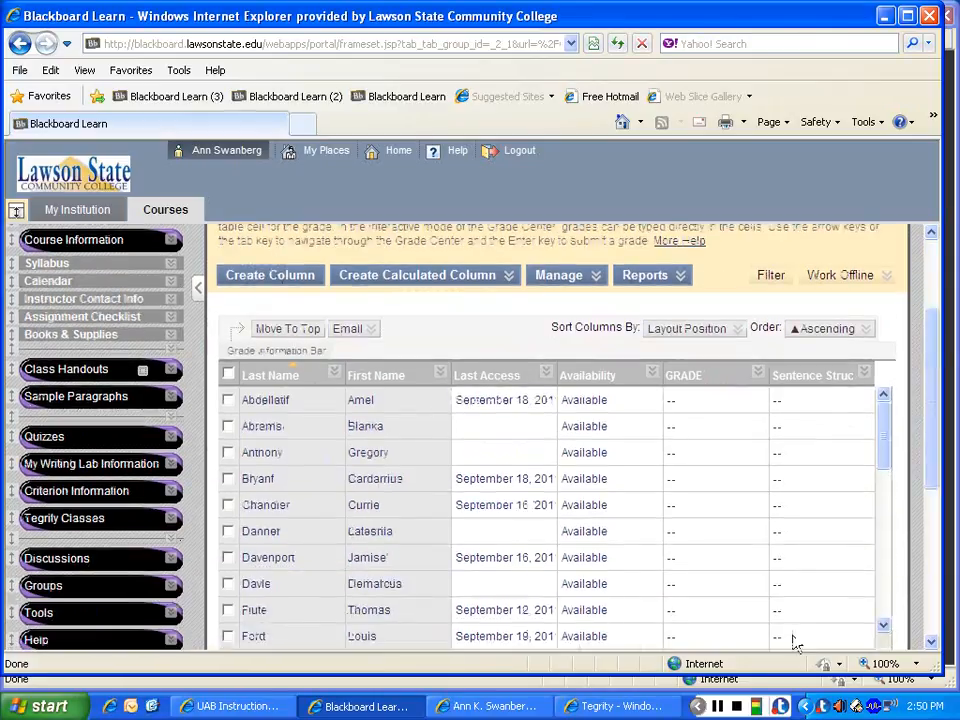
pyautogui.moveTo(948, 403); pyautogui.dragTo(934, 465)
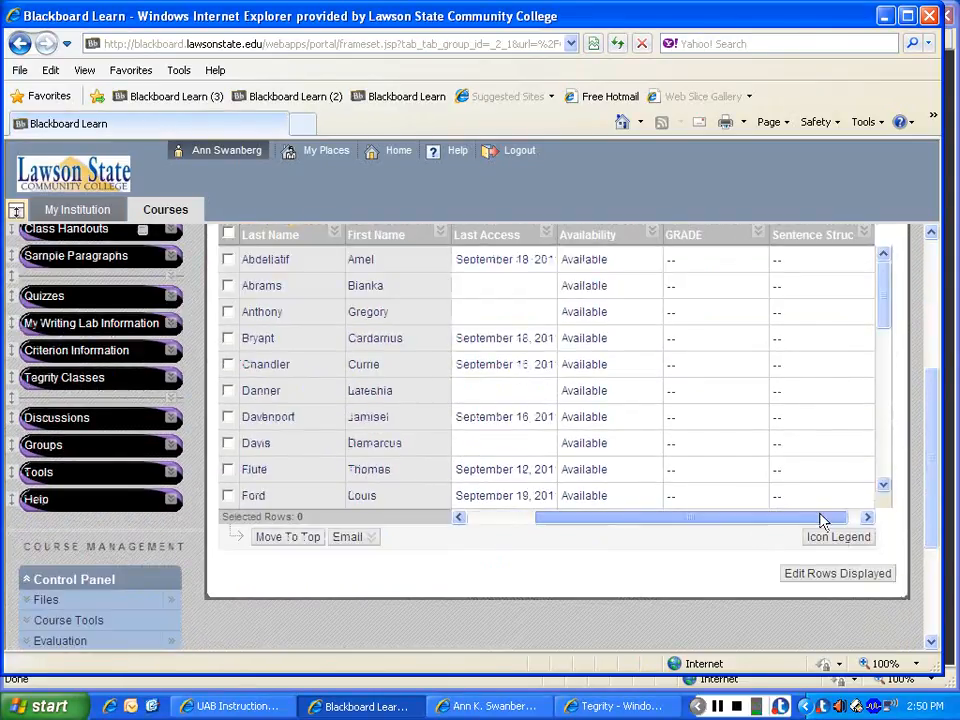
pyautogui.click(867, 517)
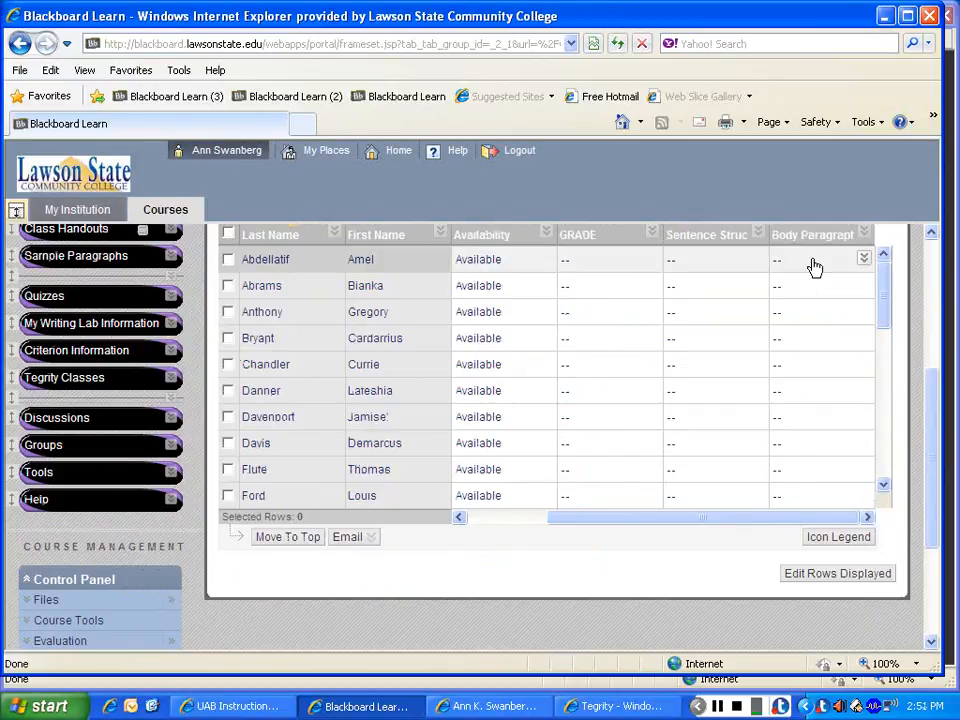
pyautogui.click(813, 262)
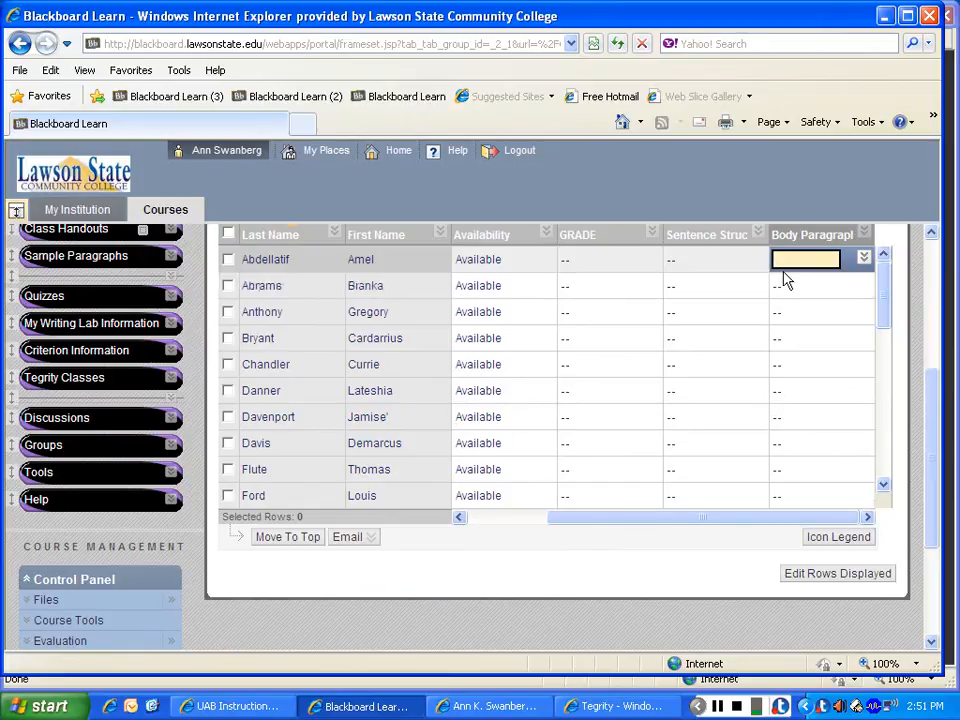
pyautogui.write('50')
pyautogui.press('Return')
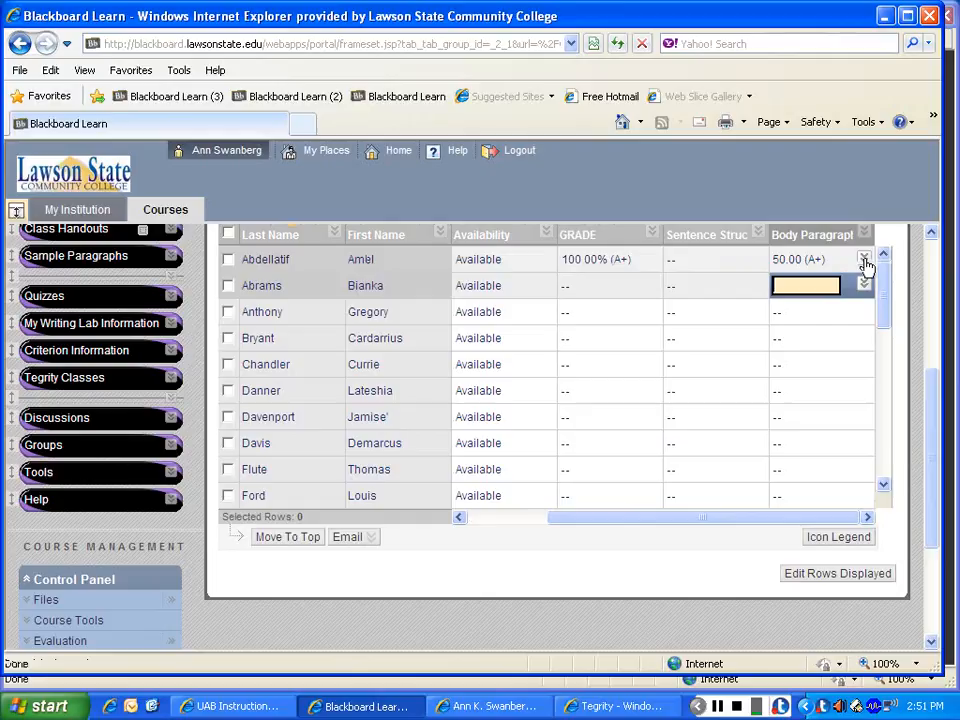
# Step: Exempt the first listed student's Body Paragraph grade
pyautogui.click(863, 261)
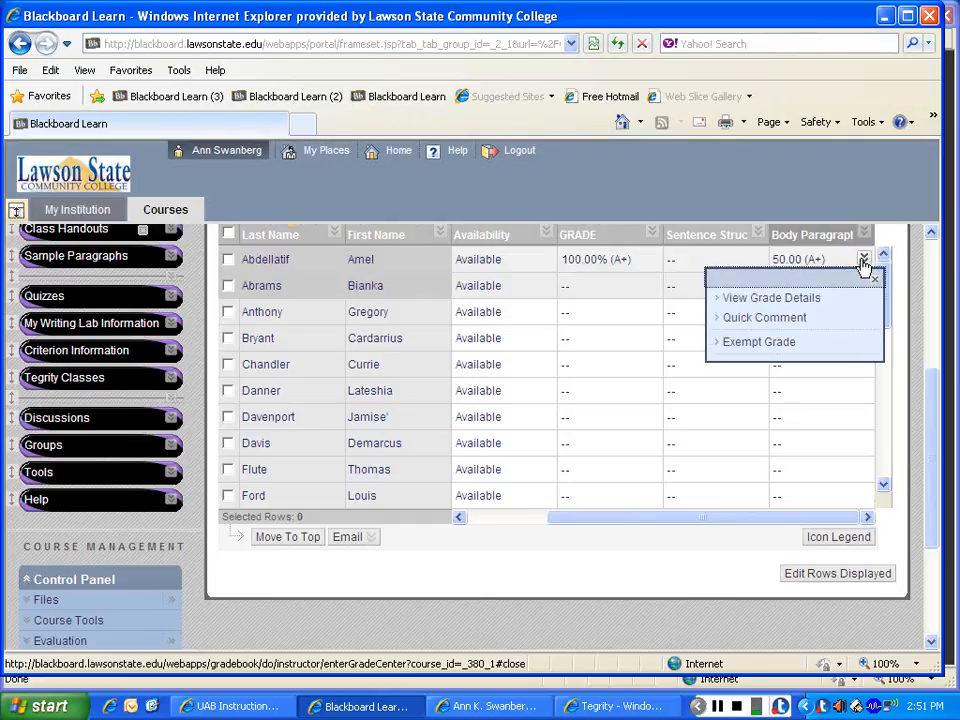
pyautogui.click(760, 342)
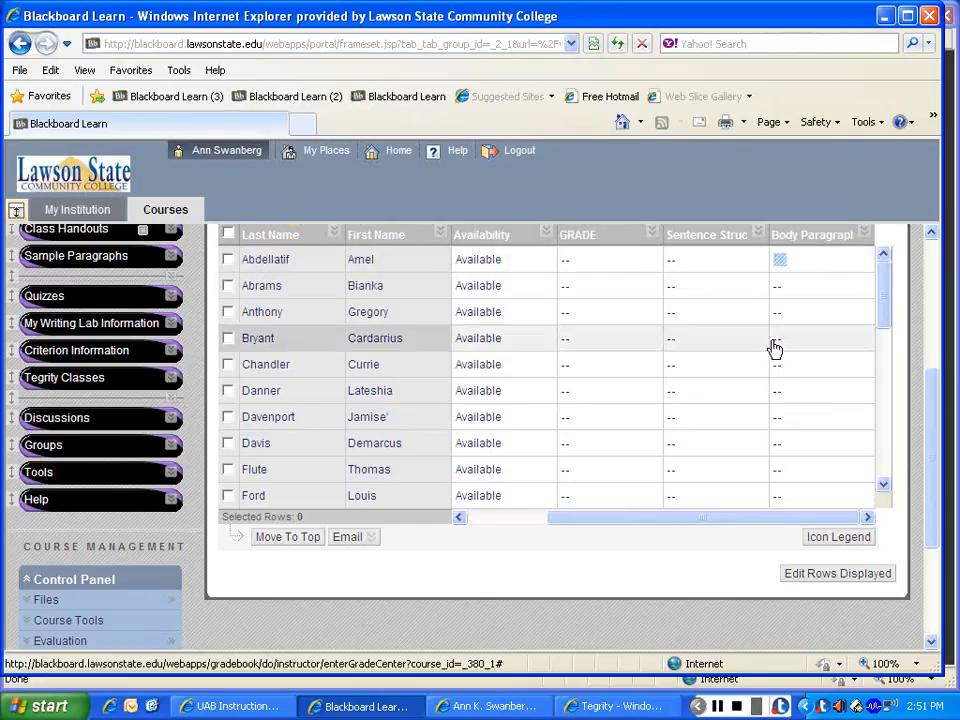
pyautogui.moveTo(821, 270)
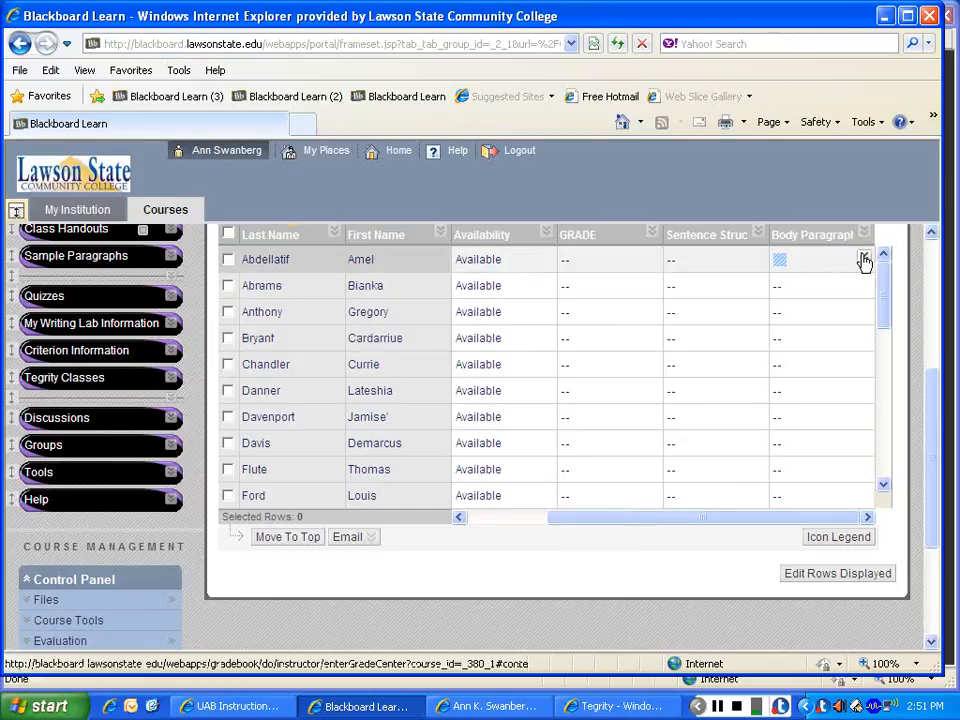
pyautogui.click(865, 261)
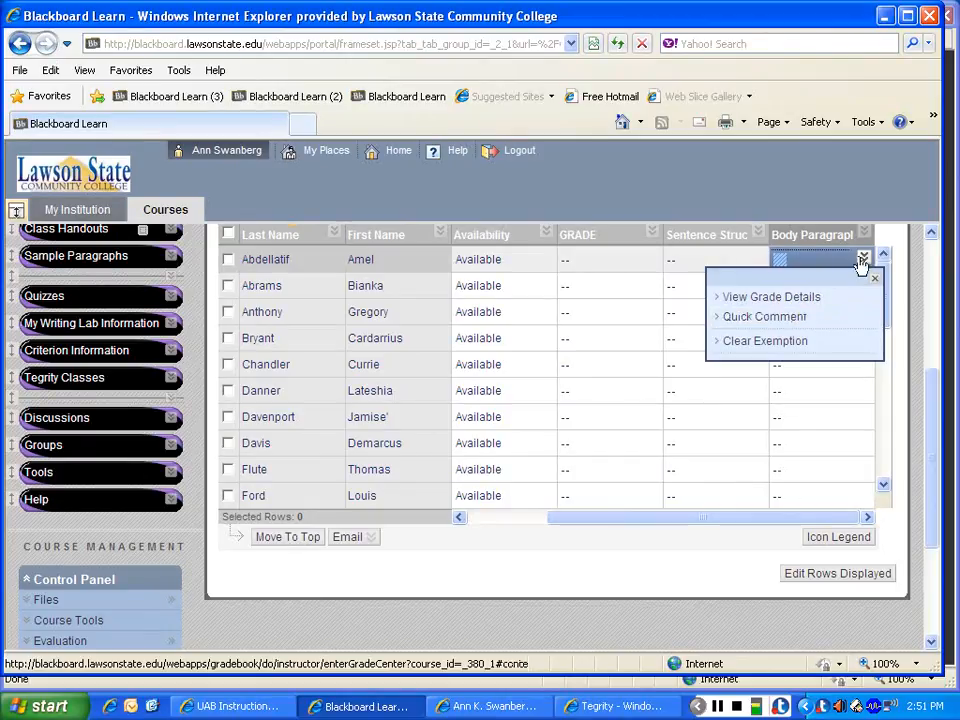
pyautogui.click(687, 258)
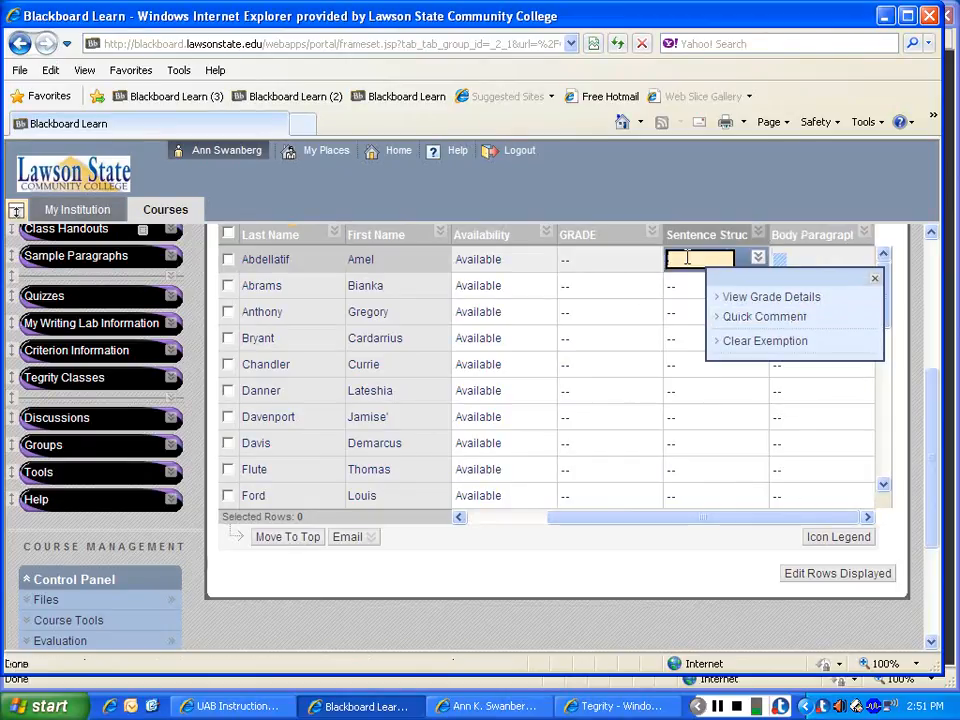
pyautogui.click(874, 278)
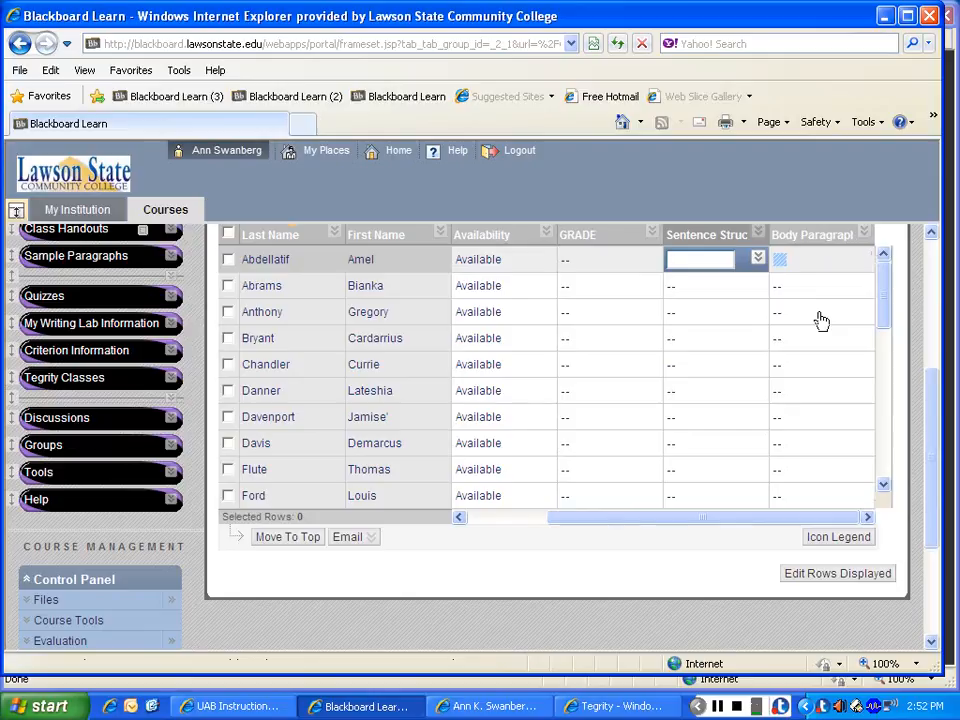
# Step: Enter scores for the second listed student: 25 in Body Paragraph and 100 in the Sentence Structure Quiz
pyautogui.click(851, 289)
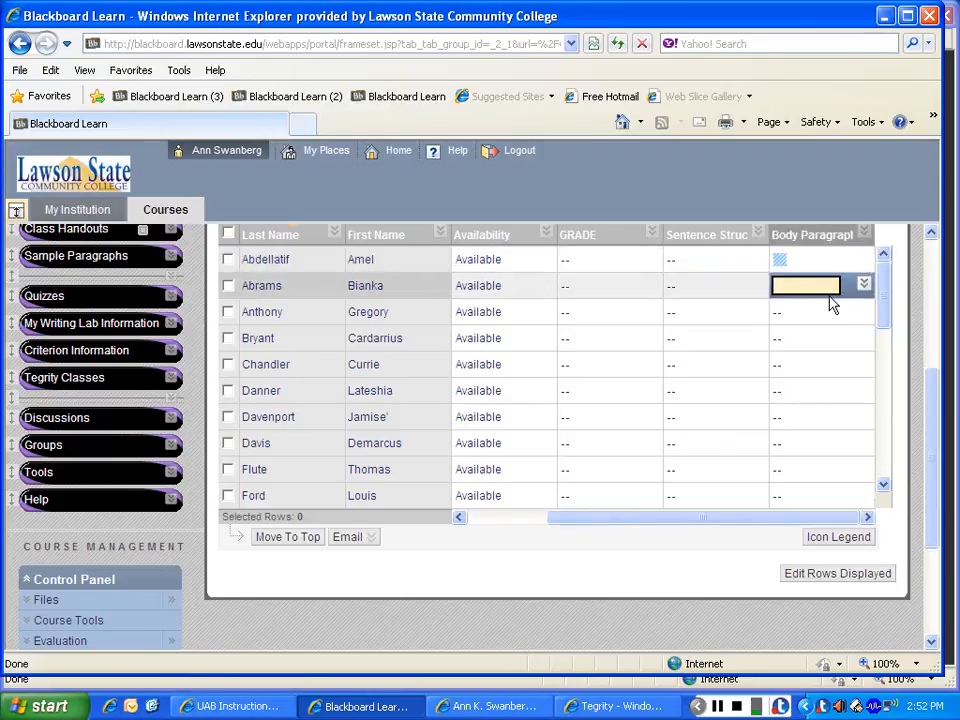
pyautogui.write('25')
pyautogui.press('Return')
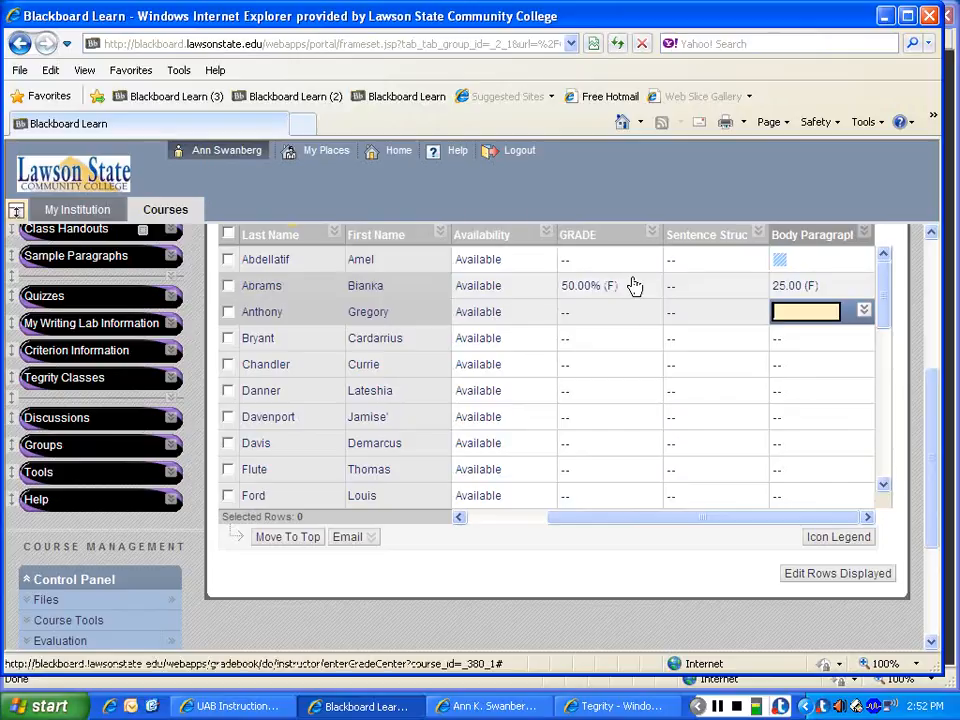
pyautogui.click(724, 286)
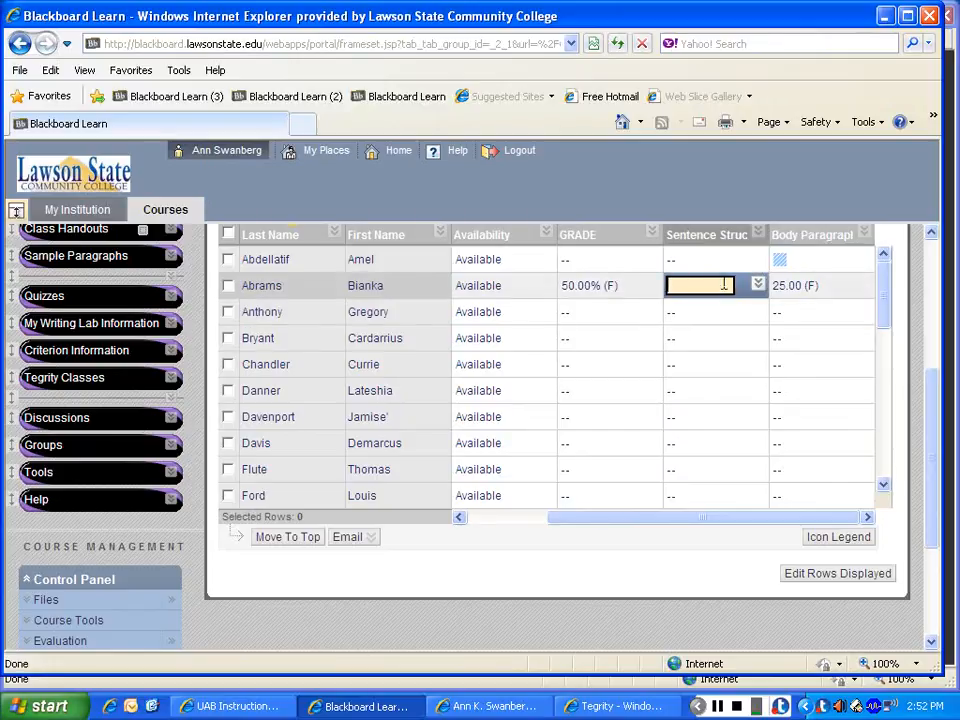
pyautogui.write('100')
pyautogui.press('Return')
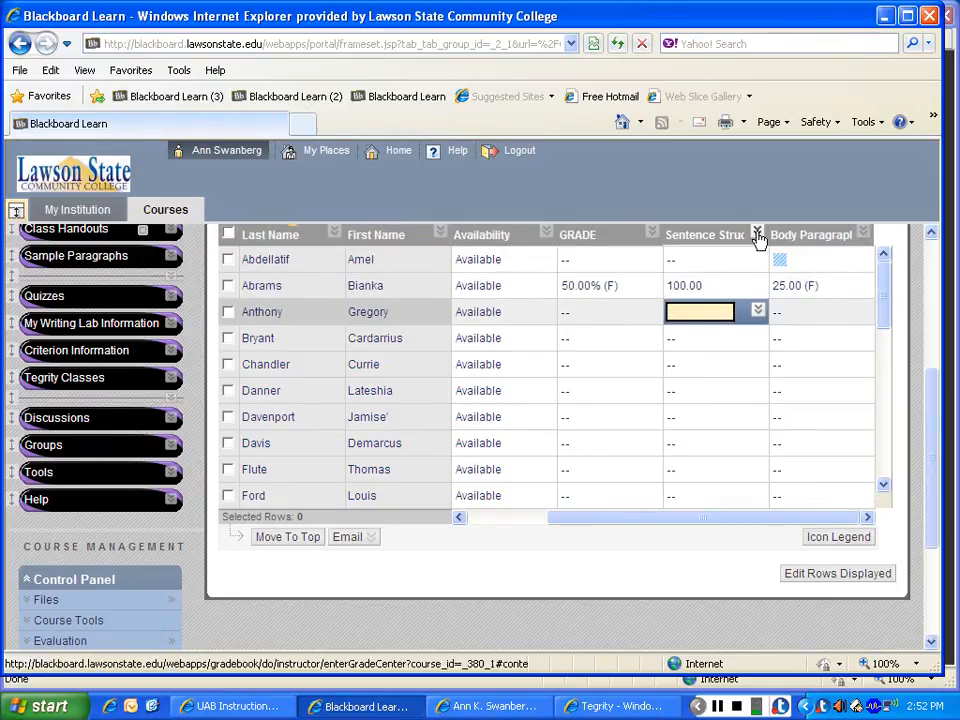
# Step: Edit the Sentence Structure Quiz column's information and assign it to the Quizzes & Hmwk & MWL category
pyautogui.click(757, 235)
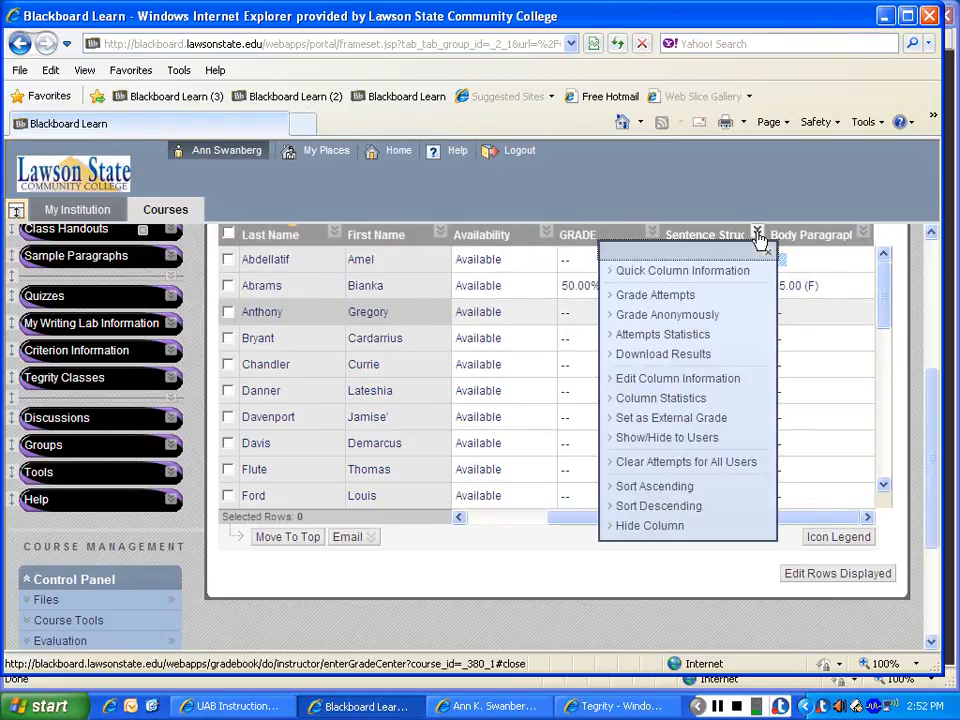
pyautogui.click(679, 380)
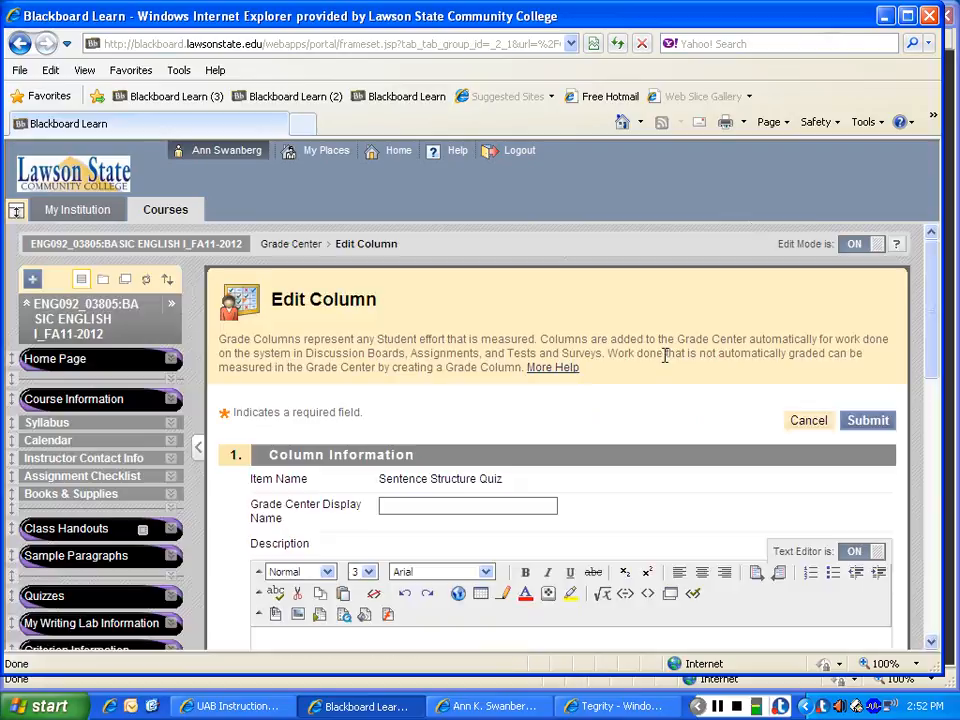
pyautogui.moveTo(933, 283); pyautogui.dragTo(934, 422)
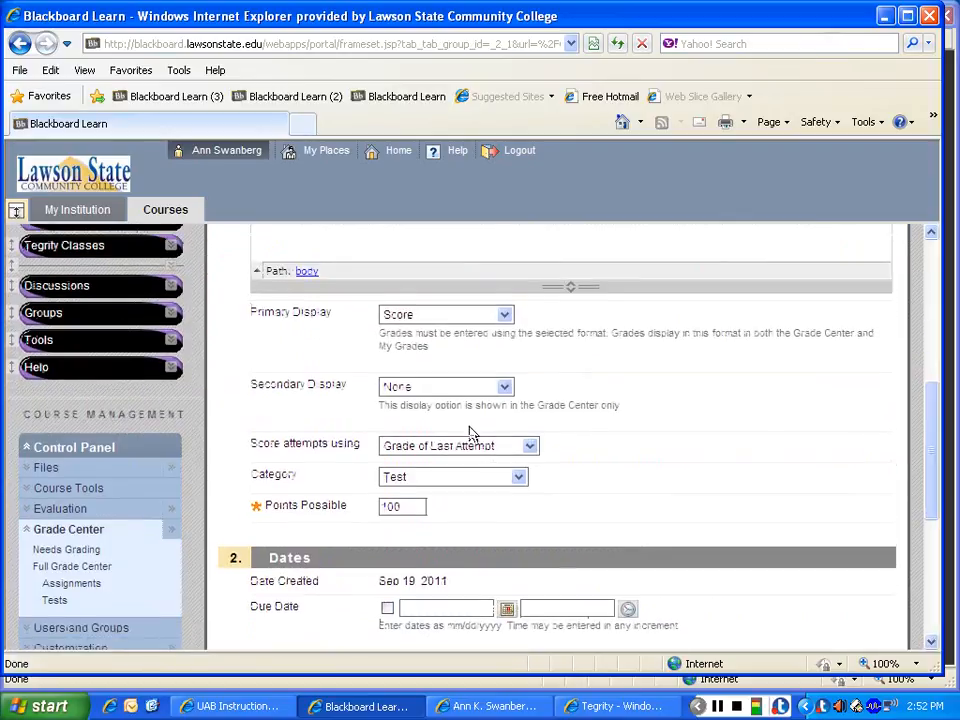
pyautogui.click(519, 478)
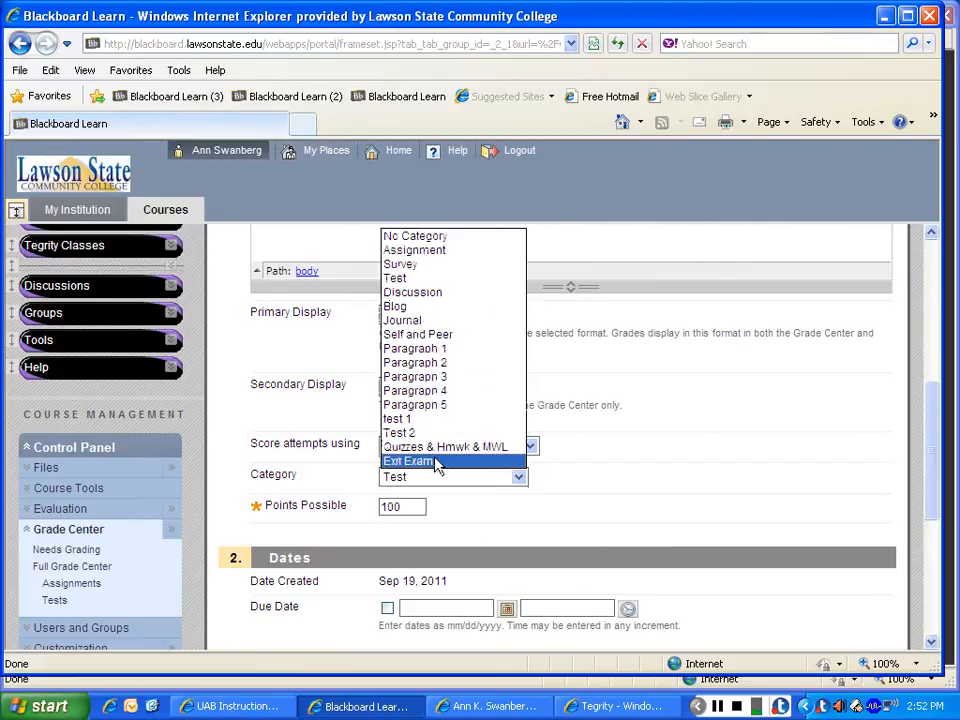
pyautogui.click(495, 448)
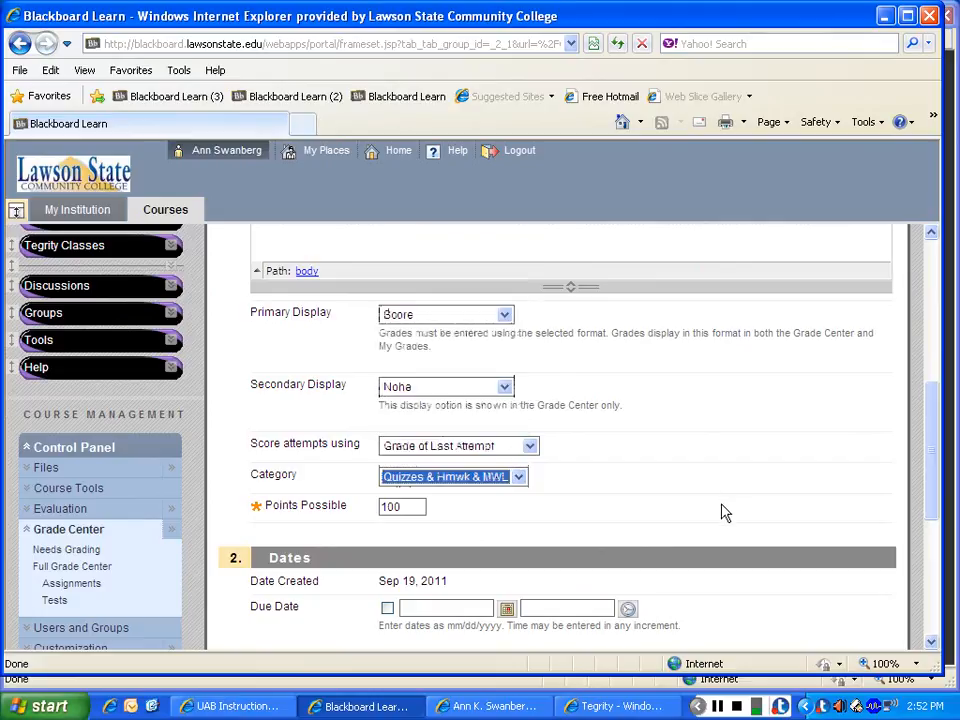
# Step: Set the quiz column's primary display to Percentage and its secondary display to Letter, and submit the column changes
pyautogui.scroll(1, 508, 390)
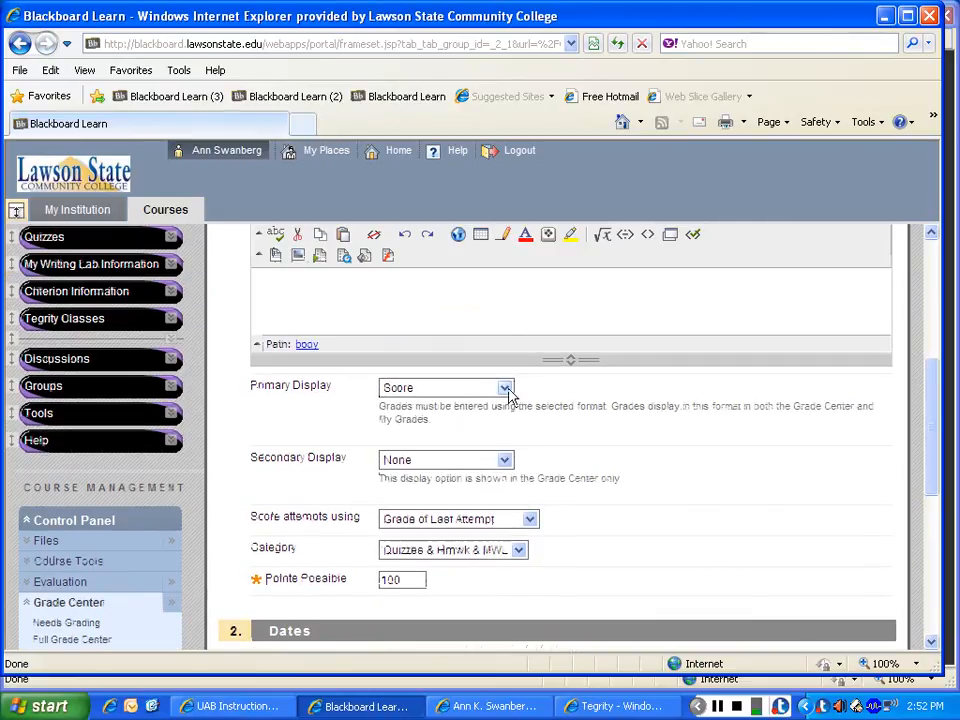
pyautogui.click(506, 392)
pyautogui.click(437, 447)
pyautogui.click(505, 460)
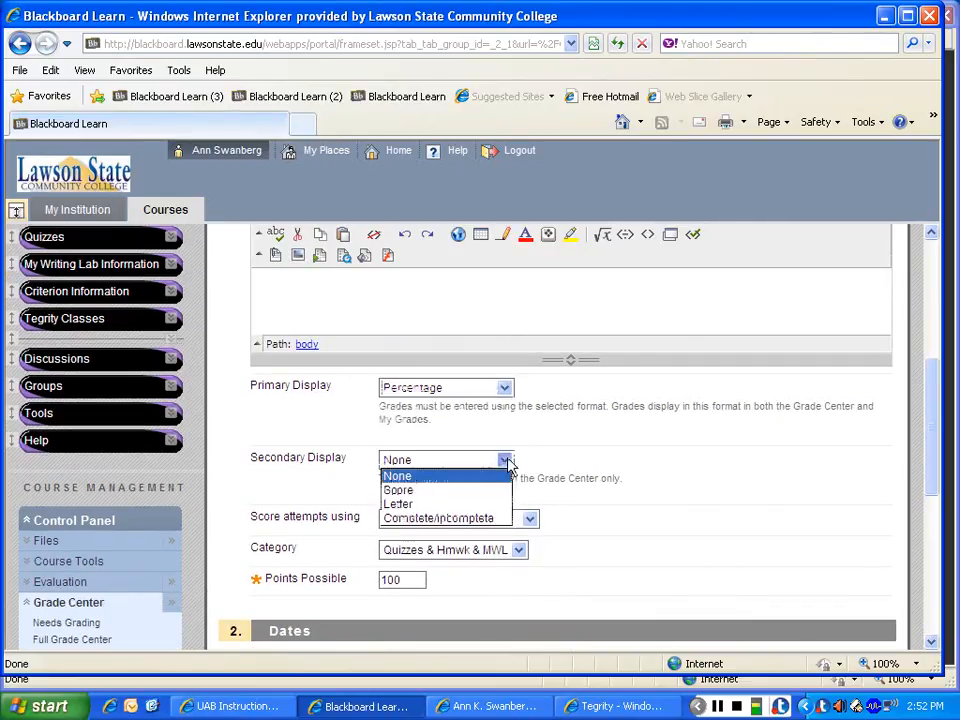
pyautogui.click(468, 504)
pyautogui.moveTo(930, 487); pyautogui.dragTo(935, 622)
pyautogui.click(884, 616)
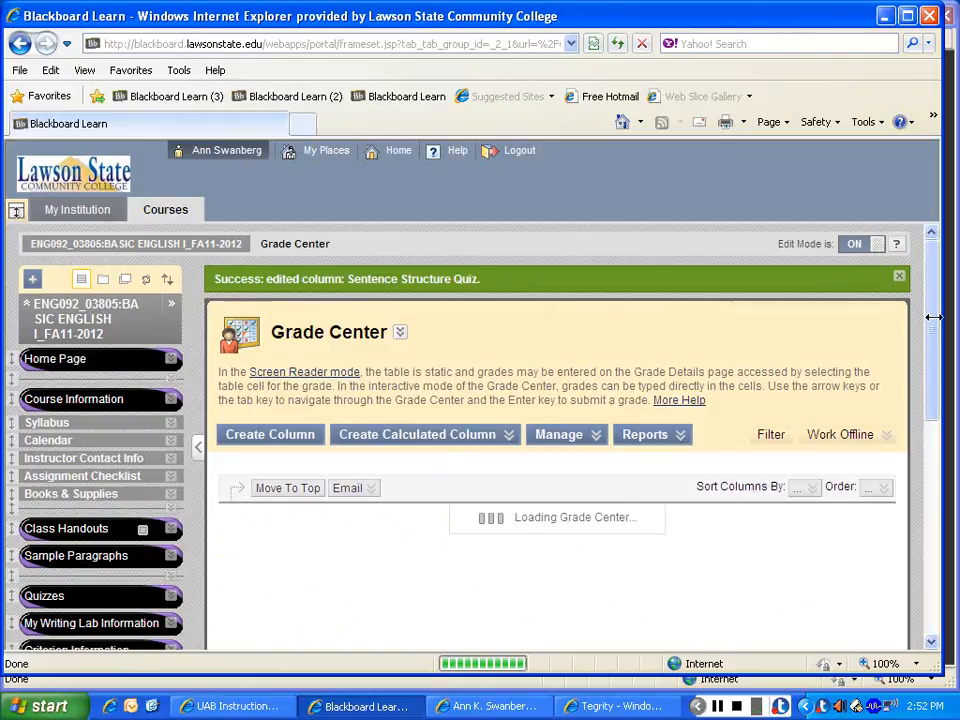
# Step: Exempt the second listed student's Body Paragraph and Sentence Structure Quiz grades
pyautogui.scroll(-3, 934, 360)
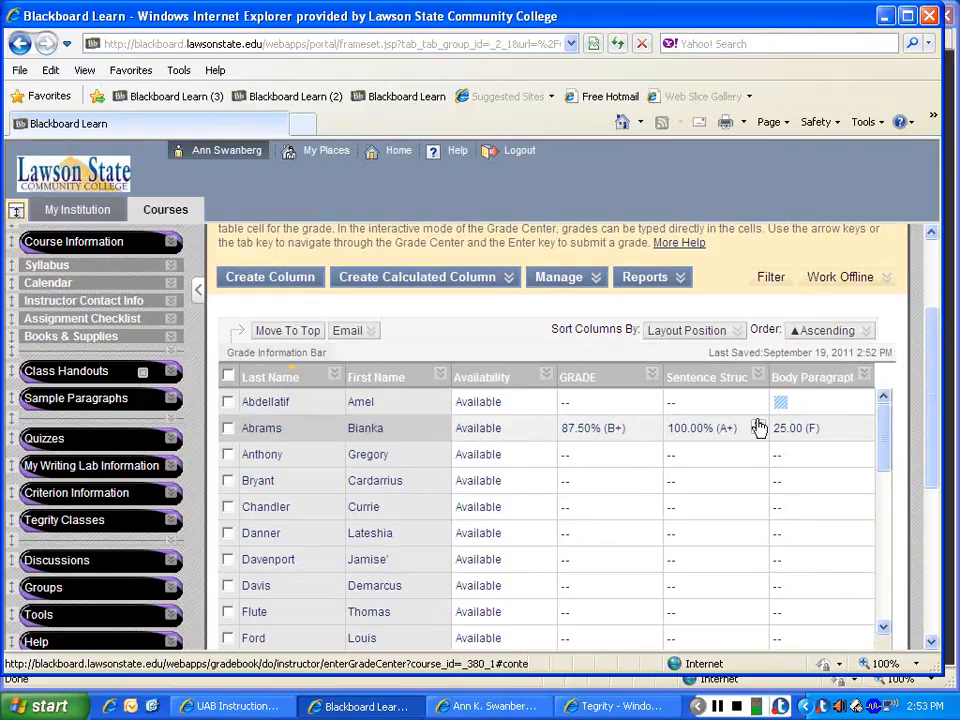
pyautogui.moveTo(760, 430)
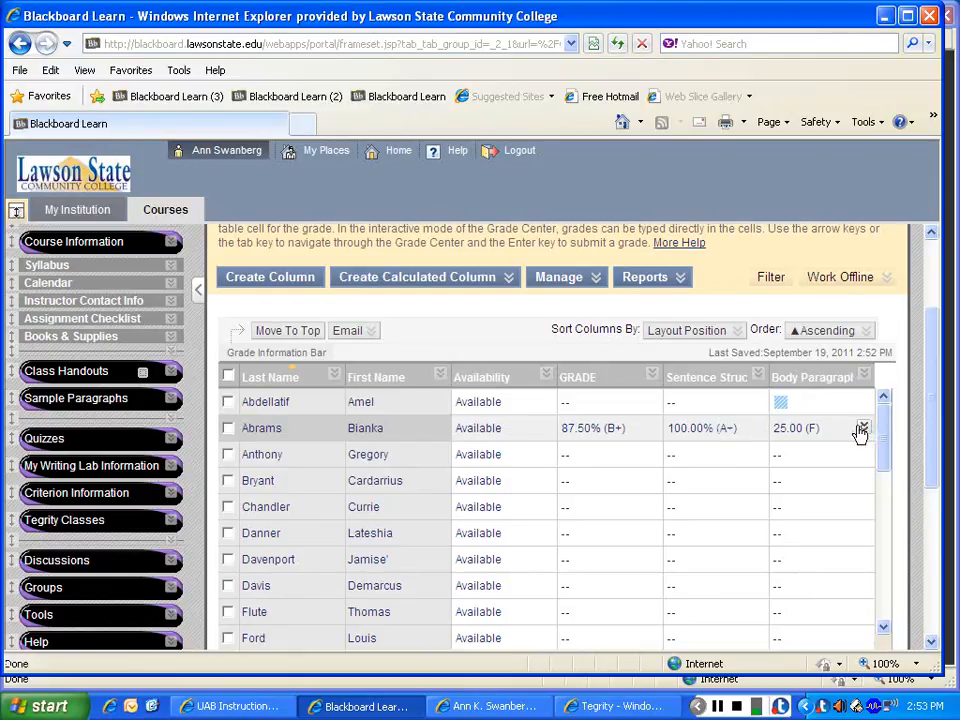
pyautogui.click(864, 430)
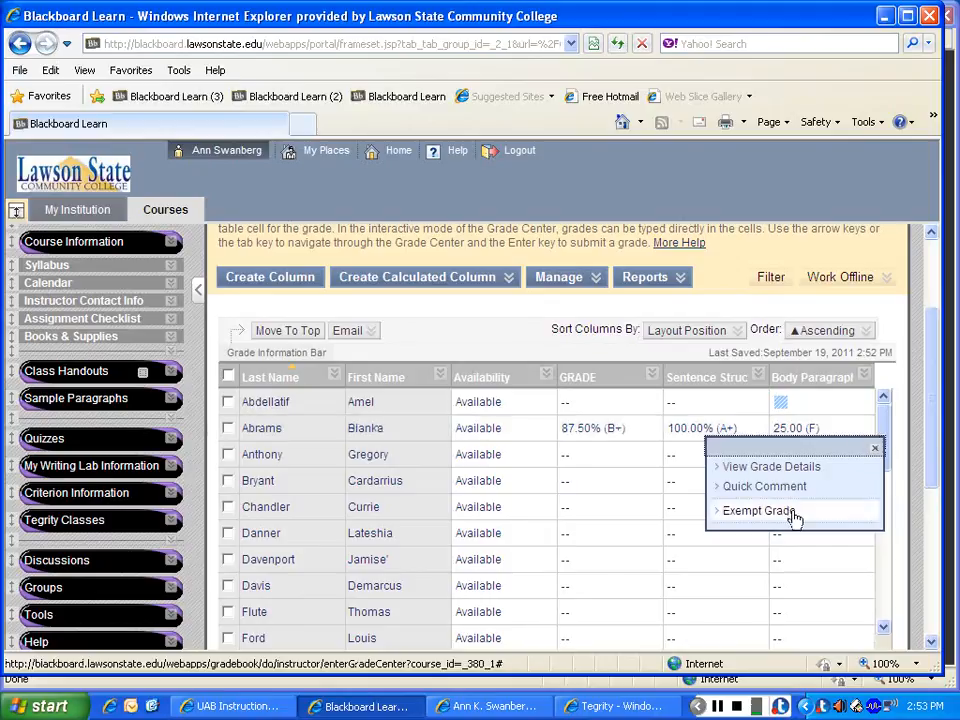
pyautogui.click(740, 511)
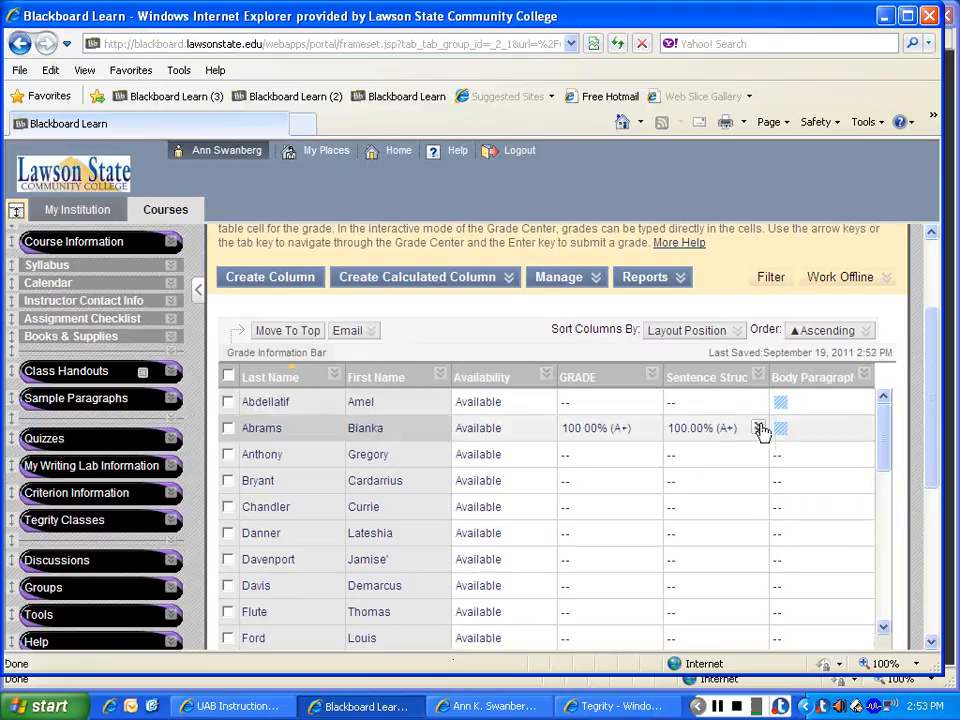
pyautogui.click(757, 428)
pyautogui.click(729, 514)
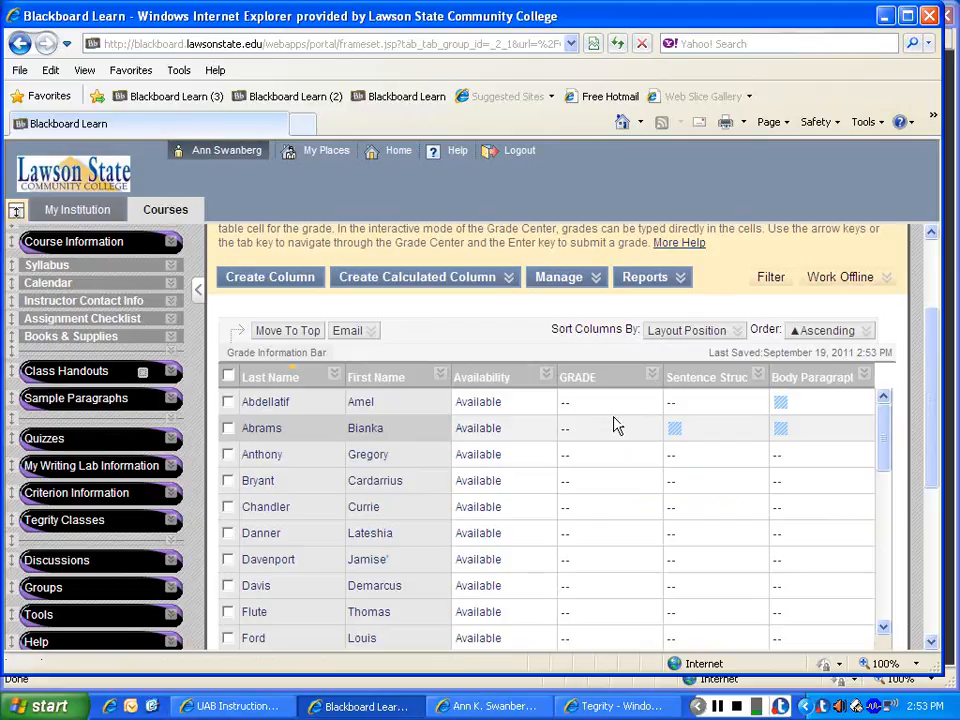
# Step: Clear the exemption on the second listed student's Sentence Structure Quiz grade
pyautogui.click(685, 431)
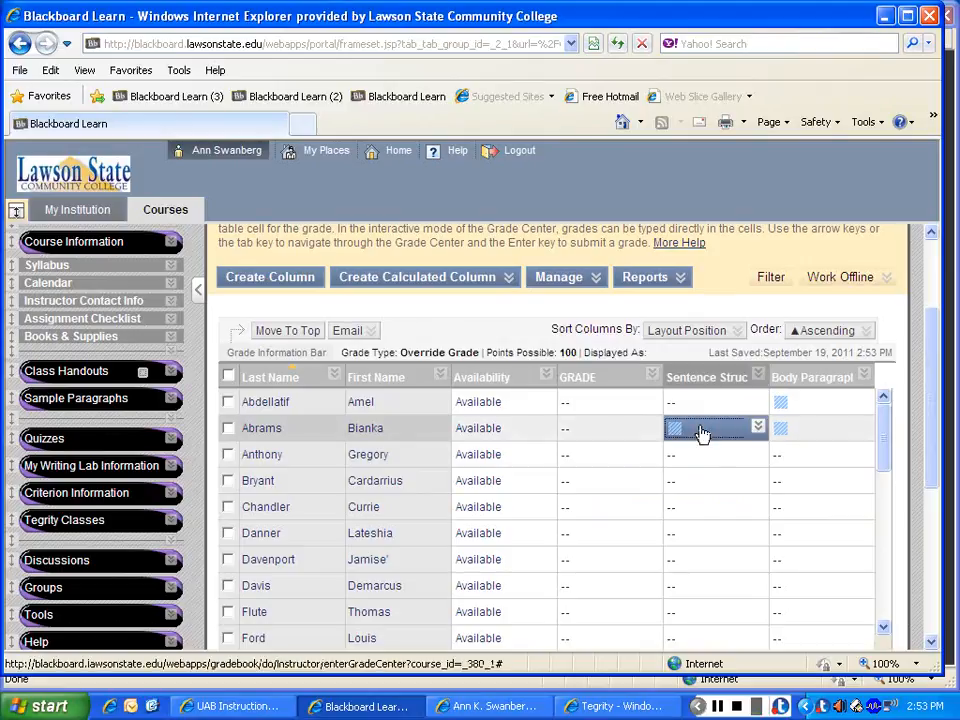
pyautogui.click(708, 404)
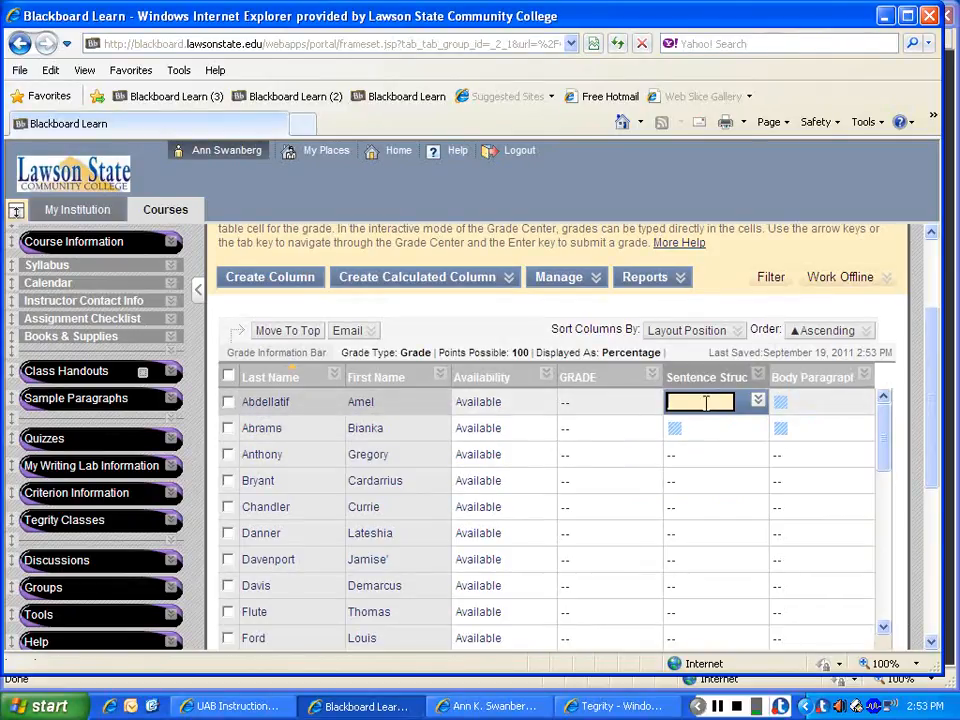
pyautogui.click(700, 428)
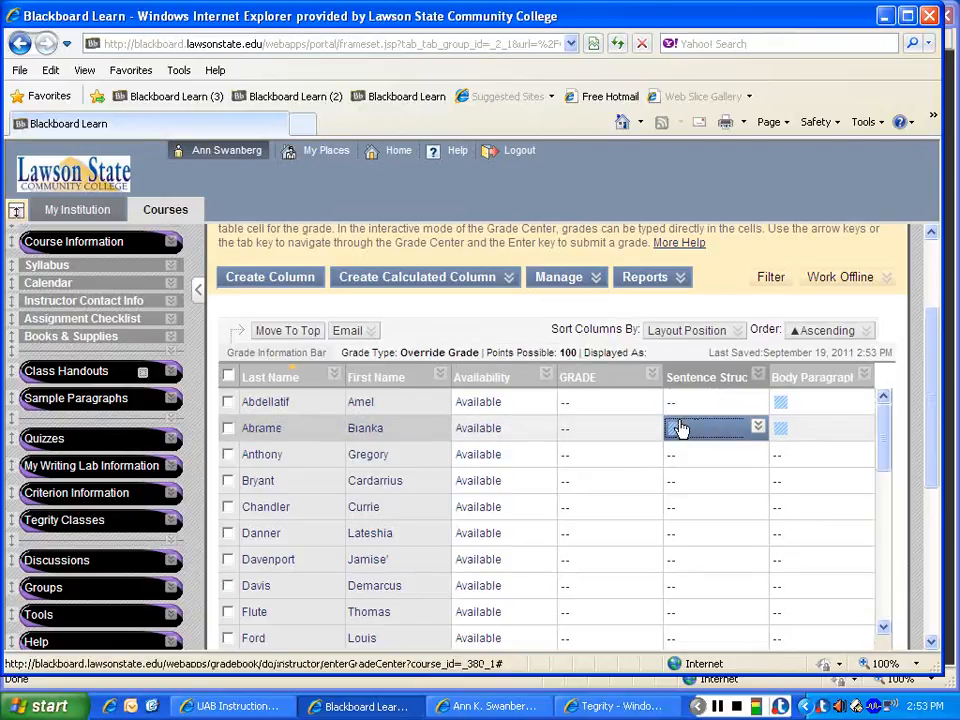
pyautogui.click(757, 427)
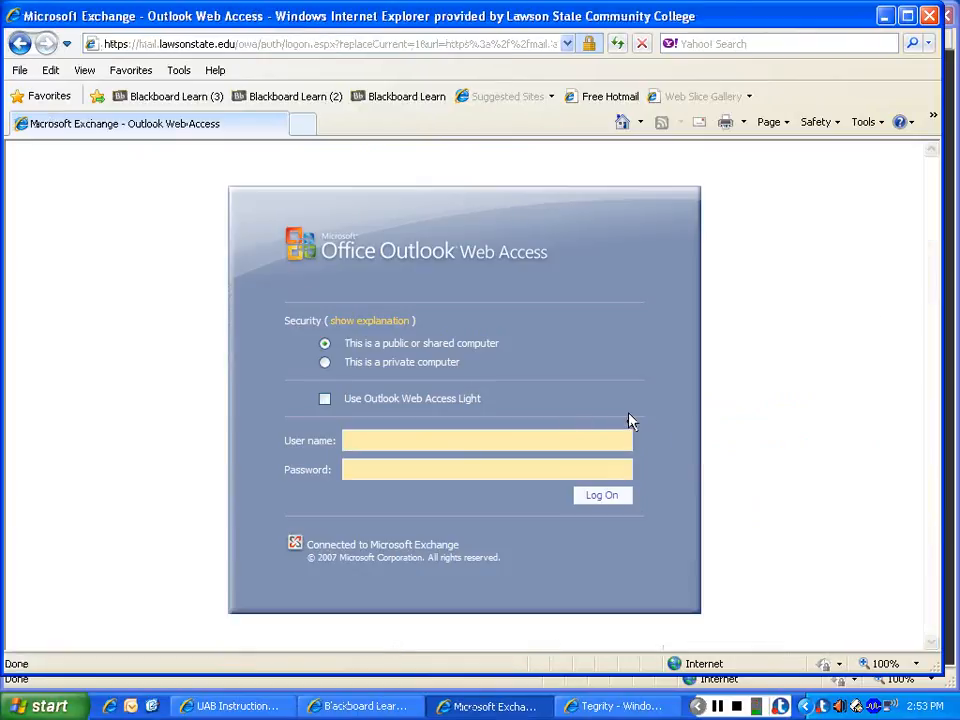
pyautogui.click(368, 707)
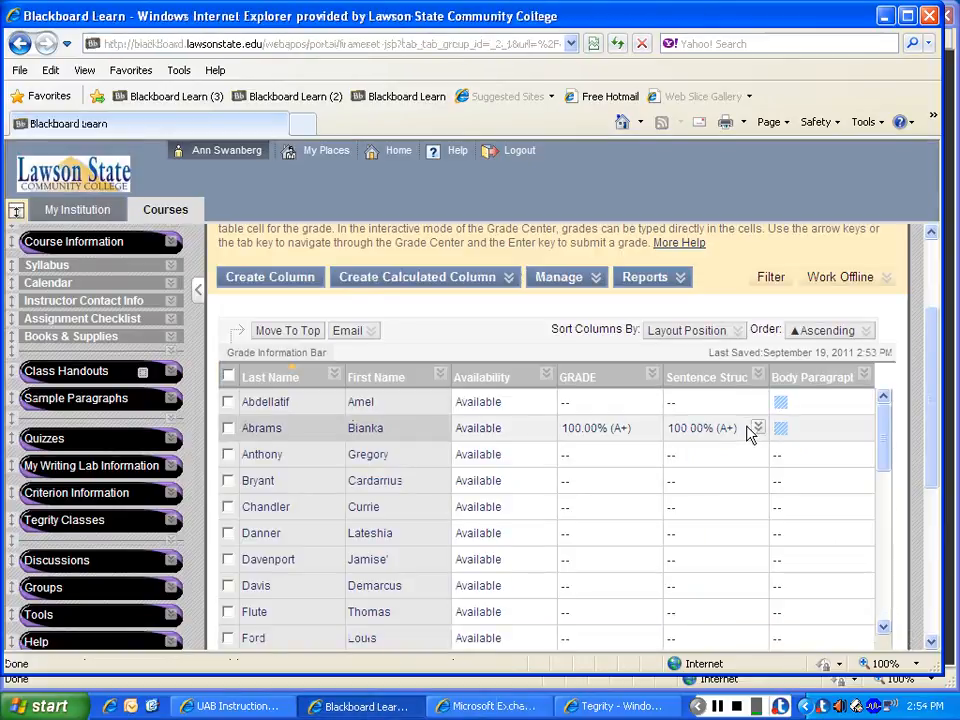
# Step: Change the second listed student's Sentence Structure Quiz grade to 85 and exempt that grade
pyautogui.click(759, 429)
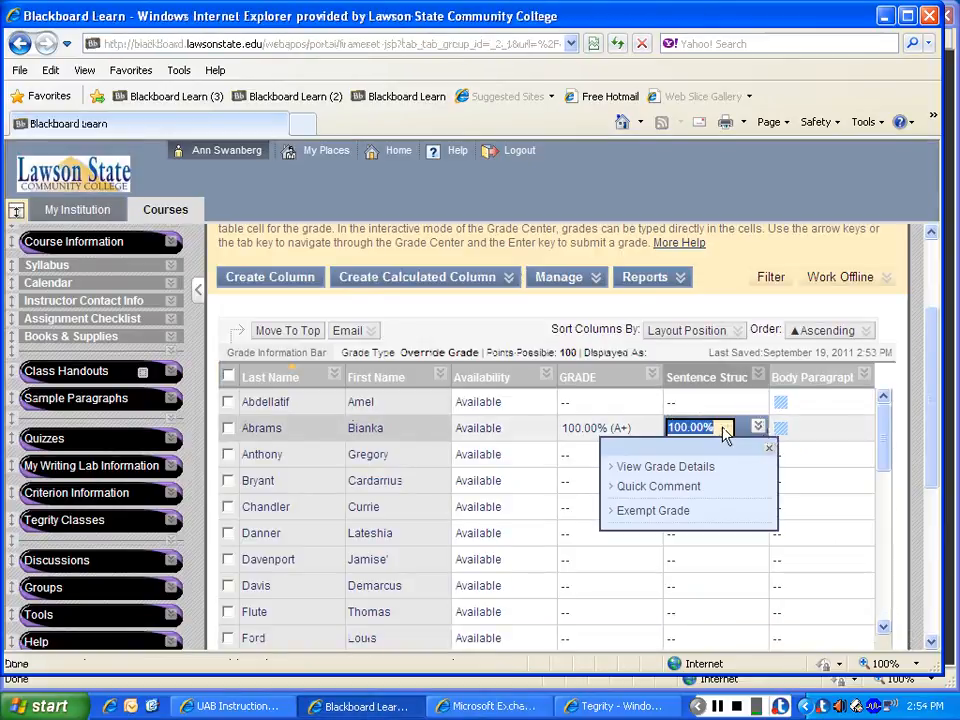
pyautogui.write('85')
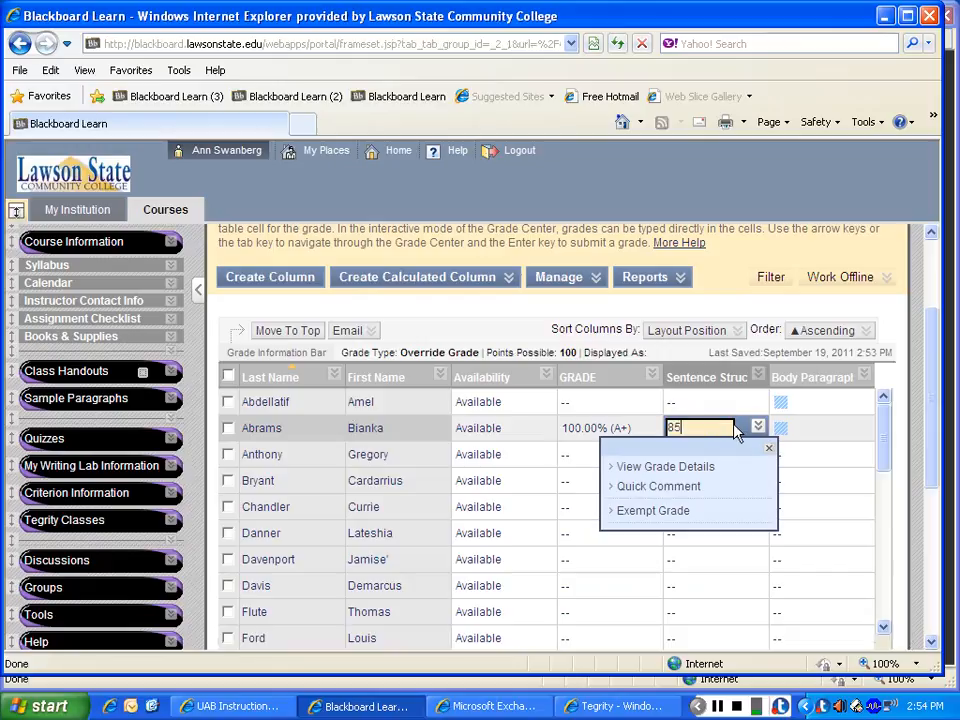
pyautogui.press('Return')
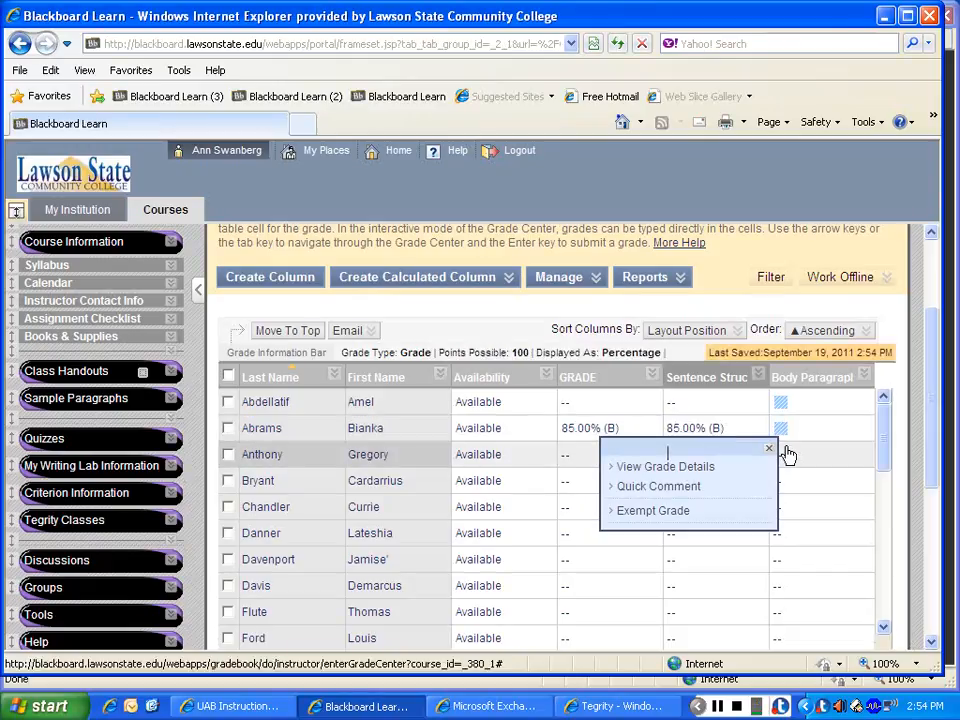
pyautogui.click(770, 448)
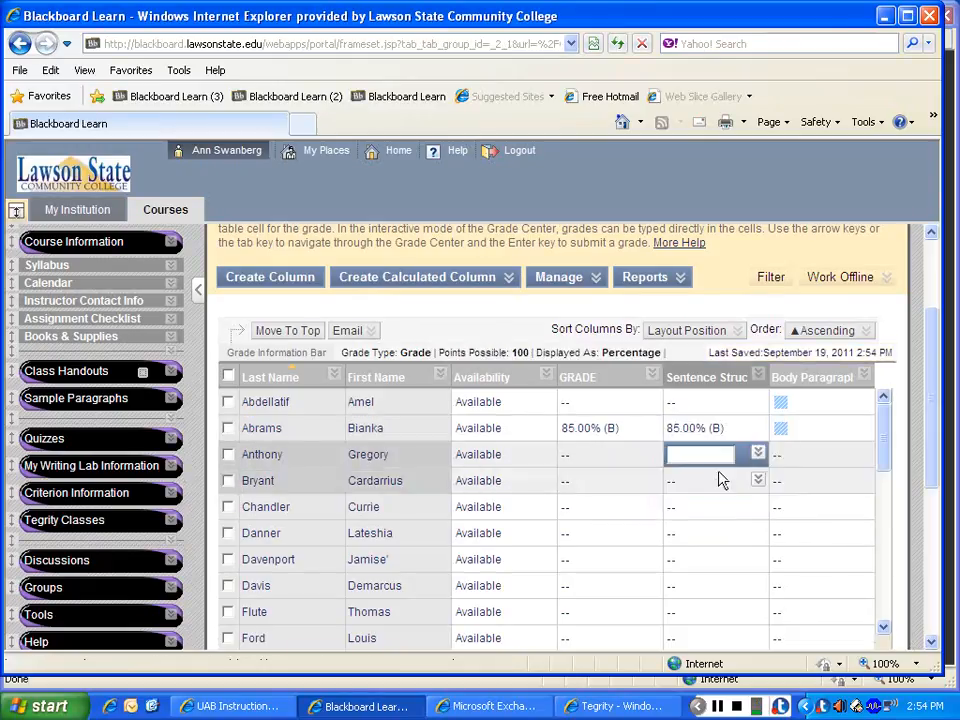
pyautogui.click(758, 428)
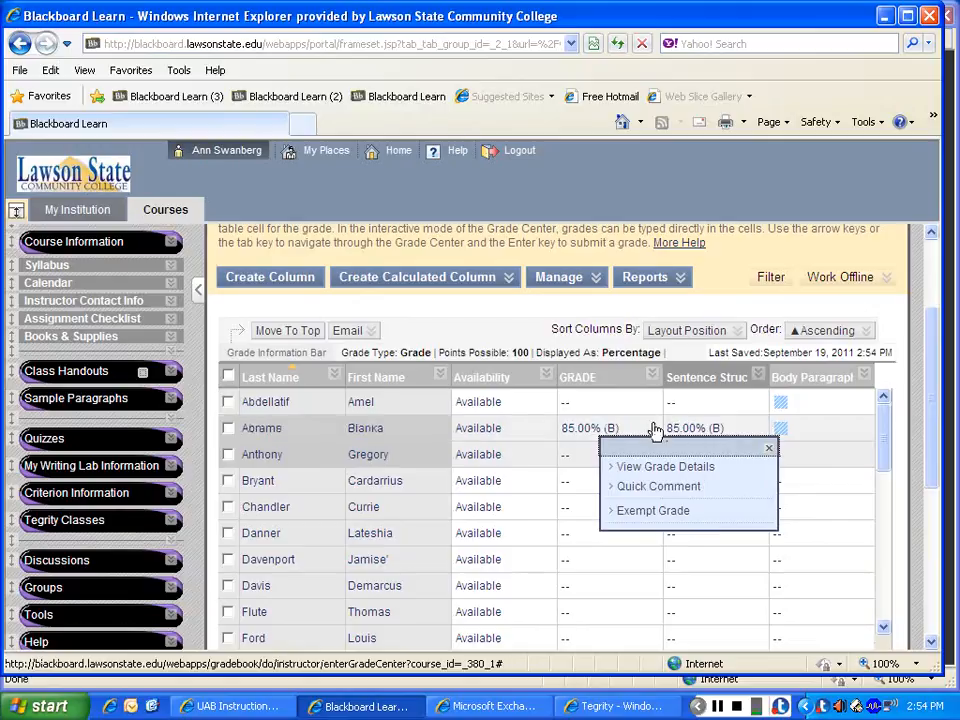
pyautogui.click(660, 511)
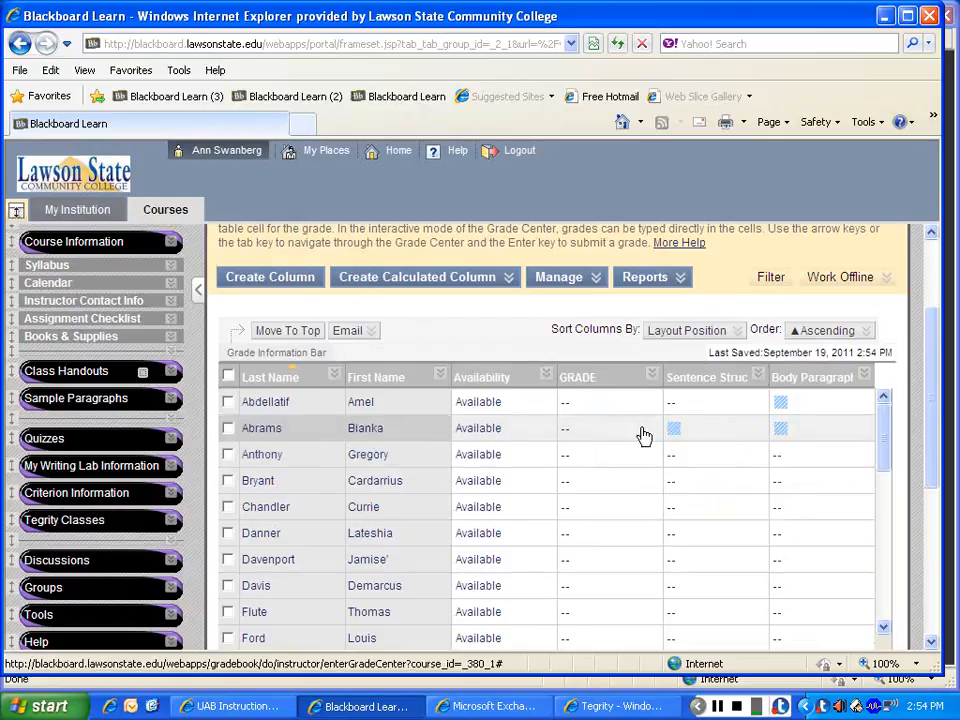